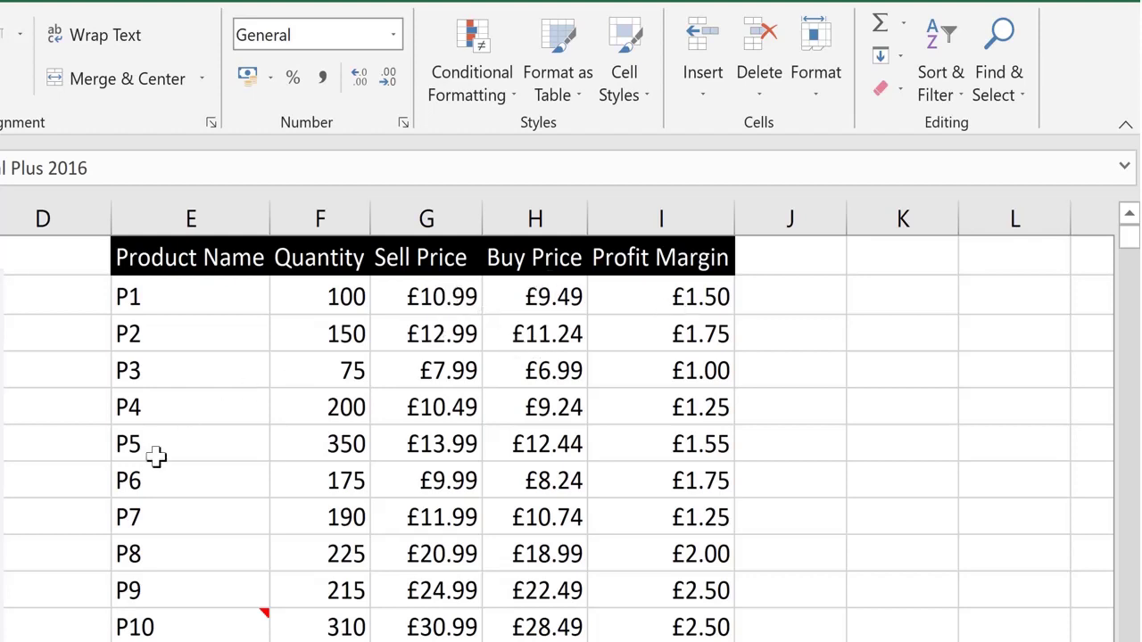
Step: Find all cells containing P6 in the product table and close the search
click(1008, 111)
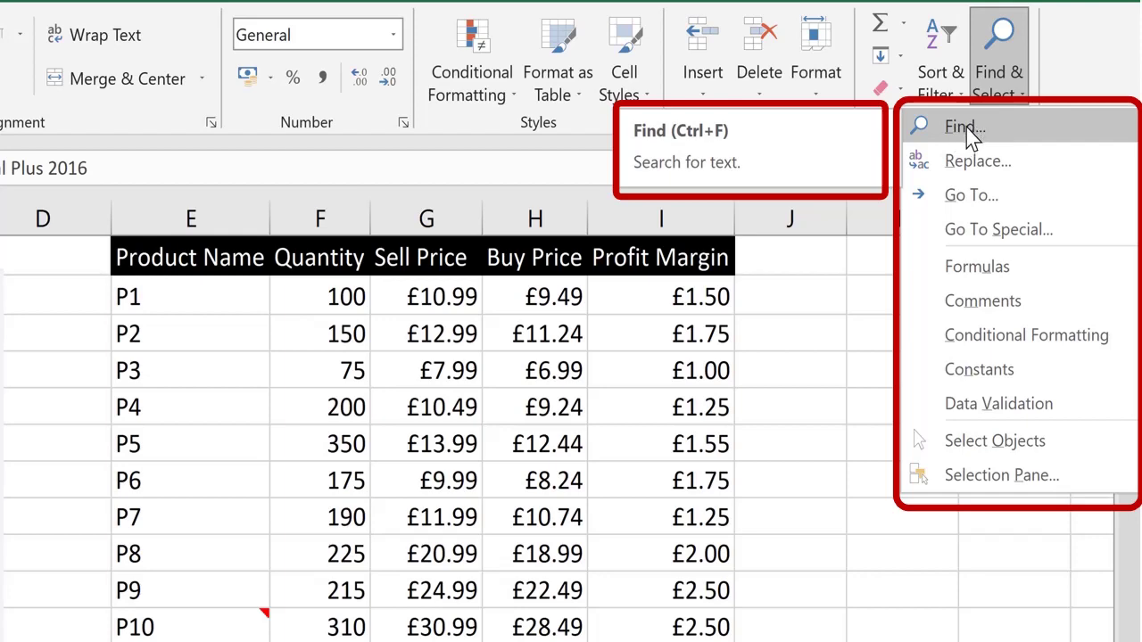
click(972, 129)
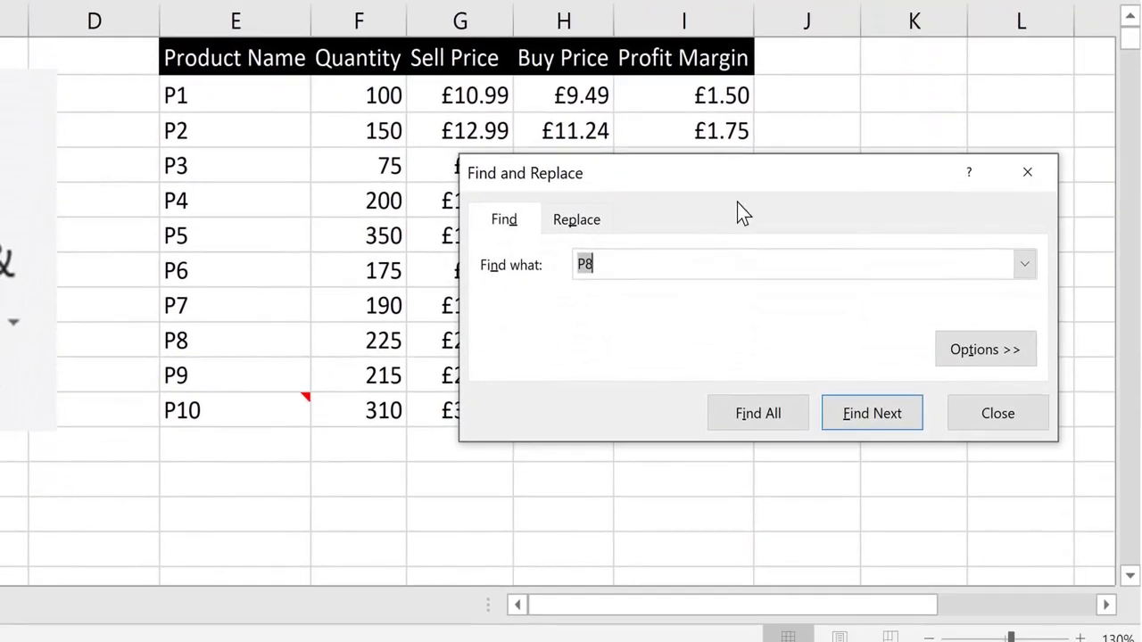
key(BackSpace)
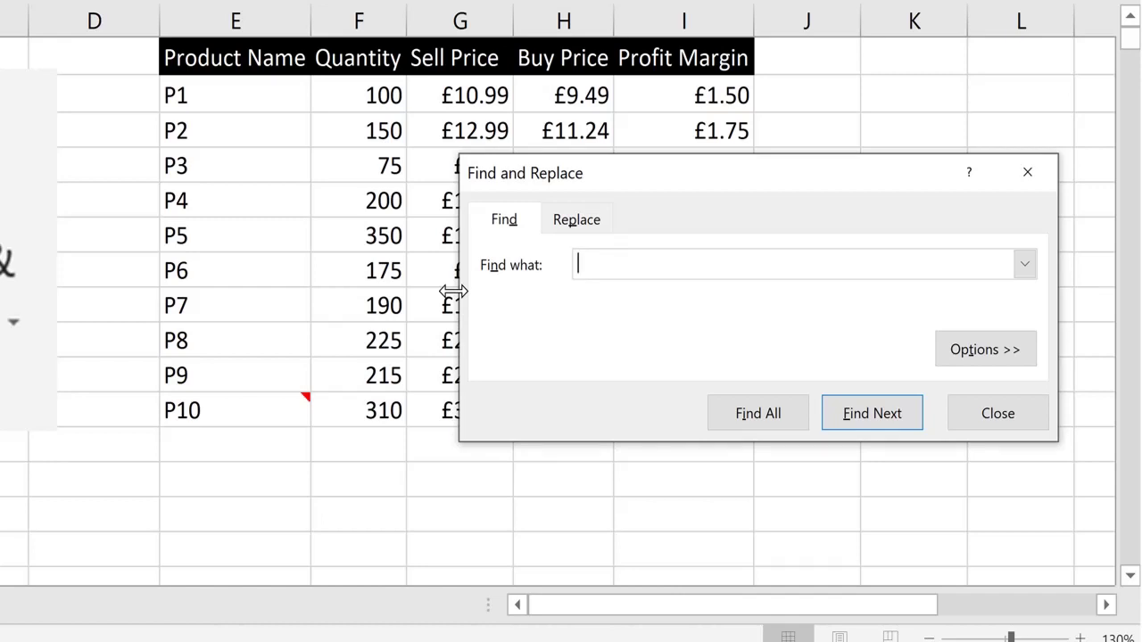
text(P6)
click(769, 421)
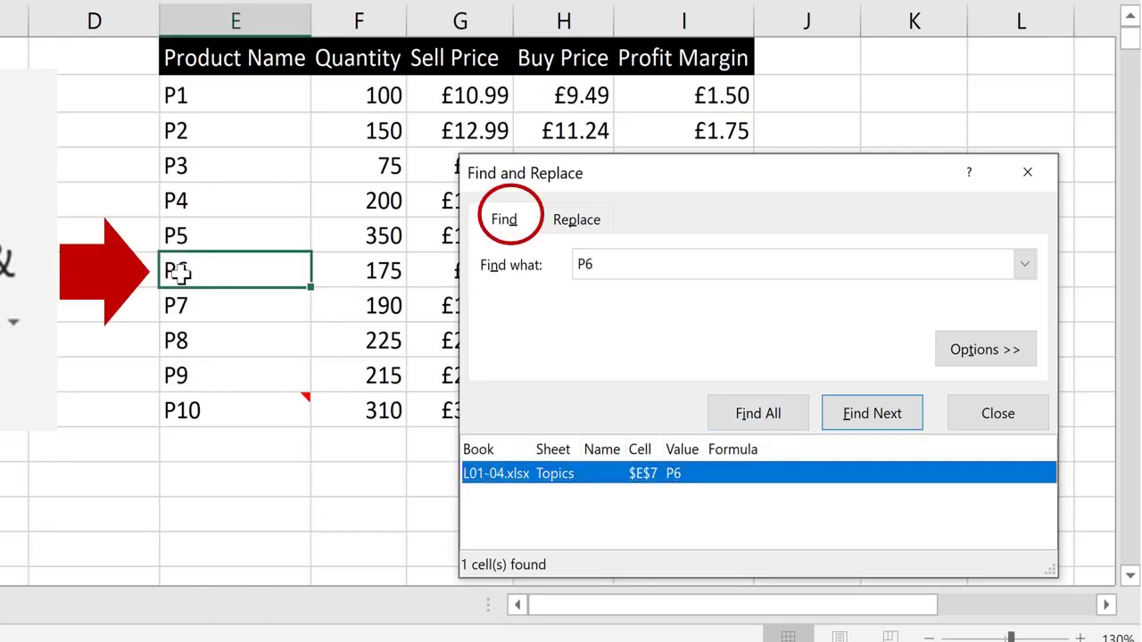
click(997, 413)
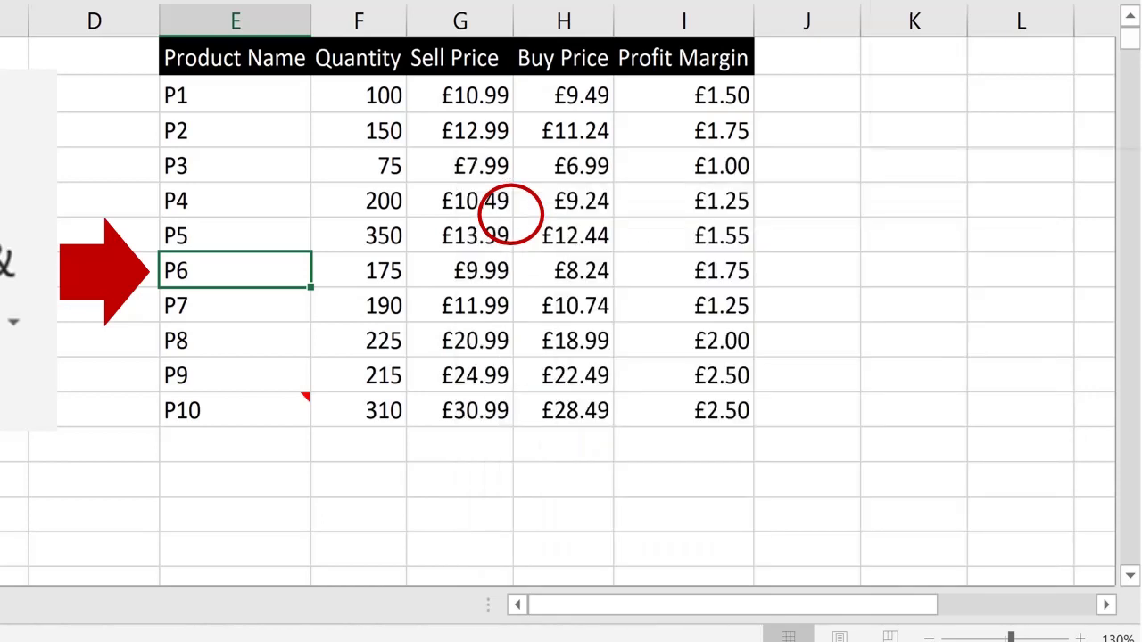
Step: Search the sheet for the product P2, and for the sell price 7.99
key(ctrl+f)
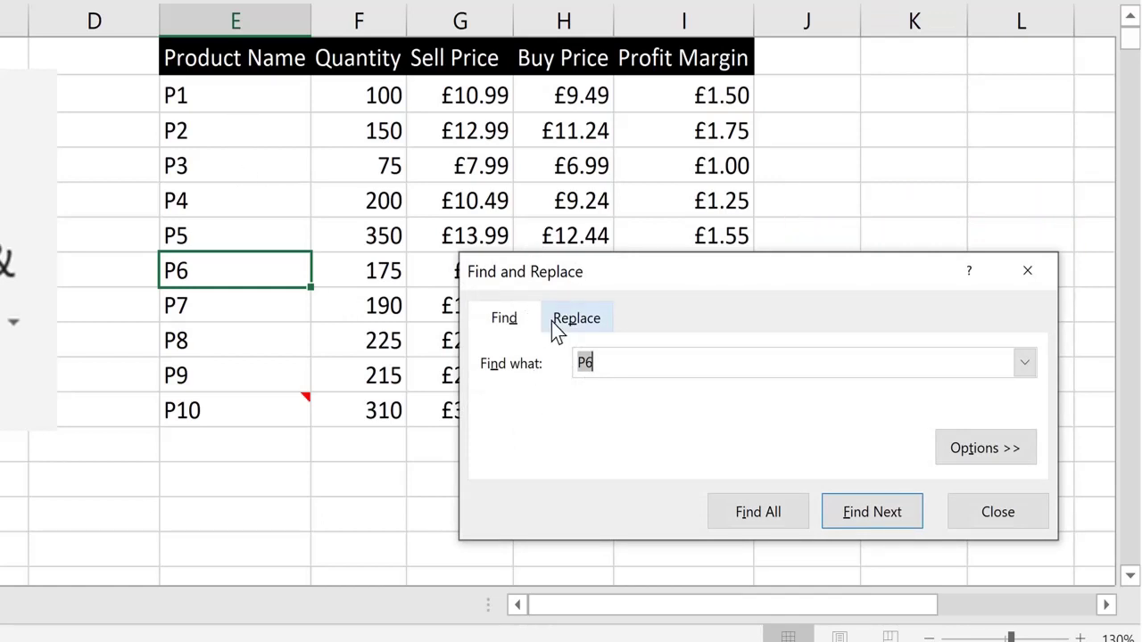
text(P2)
key(Return)
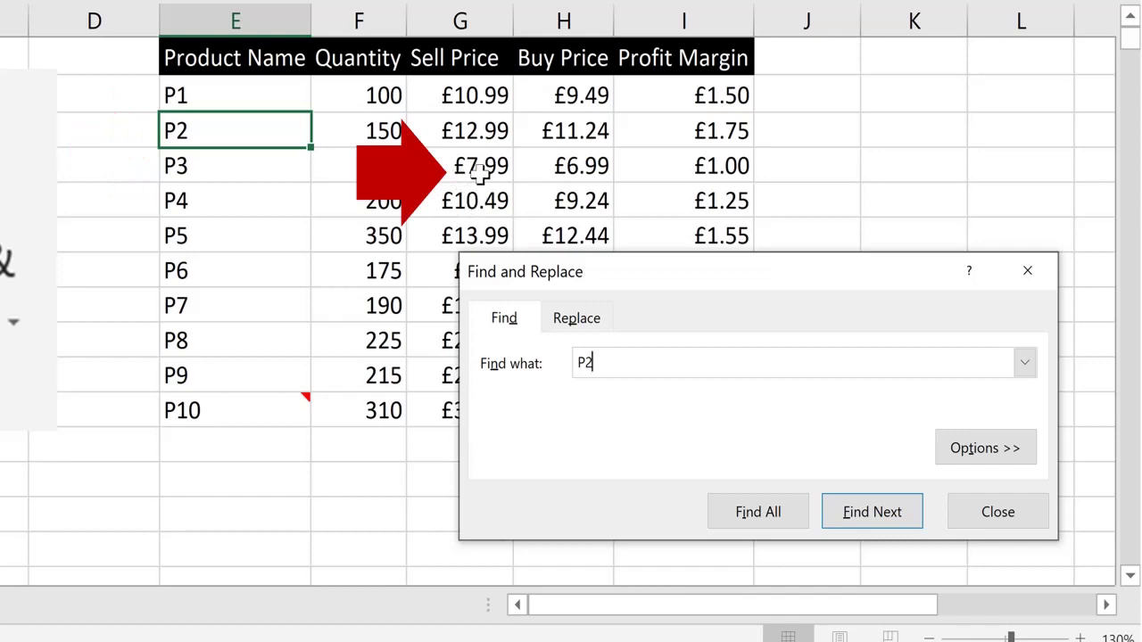
double_click(654, 368)
text(7.99)
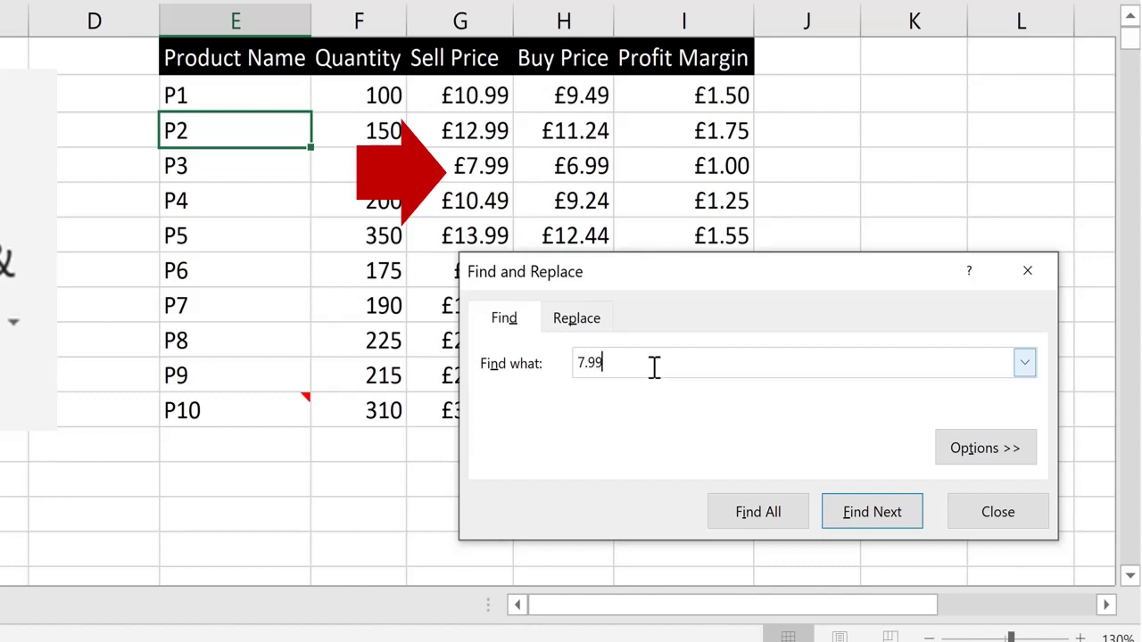
key(Return)
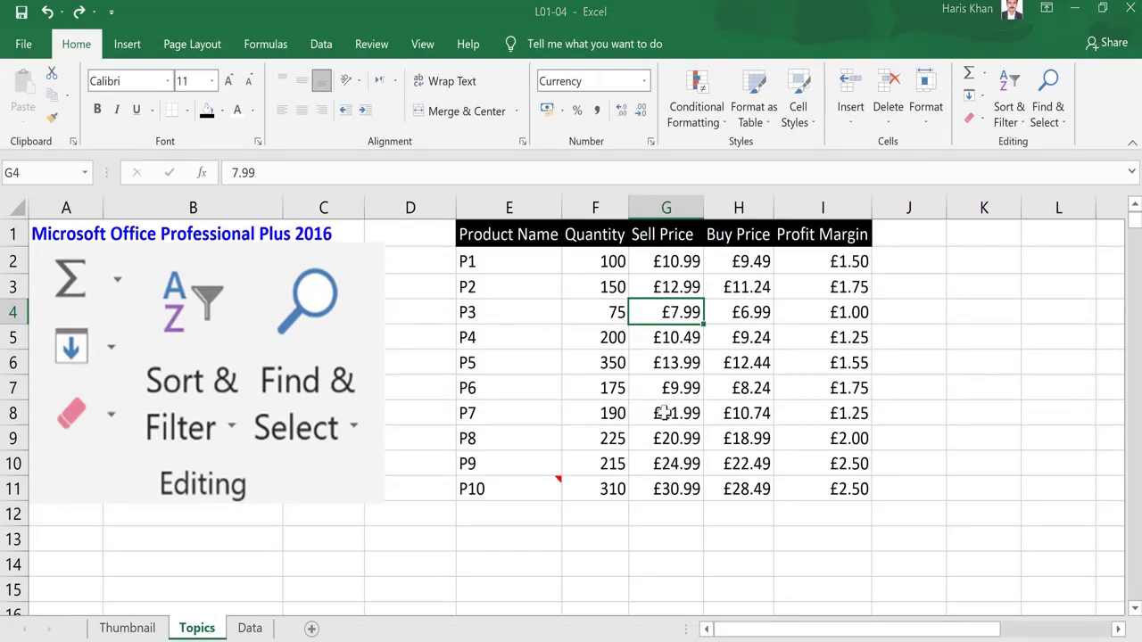
Step: Replace every occurrence of P8 in the sheet with Product 8 and close the replace dialog
key(ctrl+h)
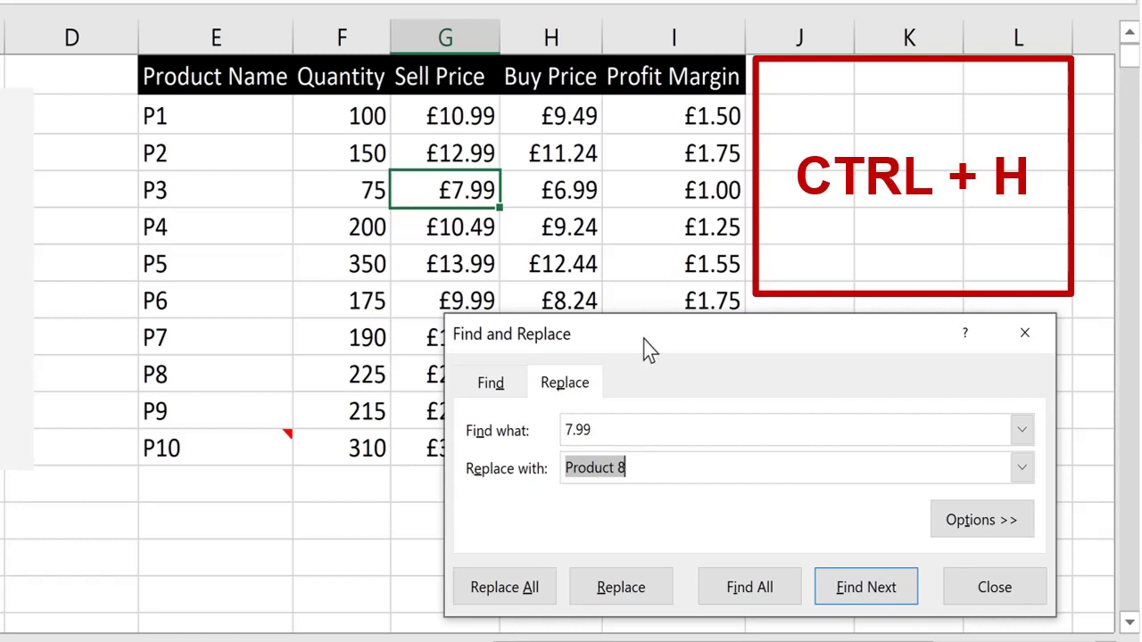
drag(656, 334, 731, 128)
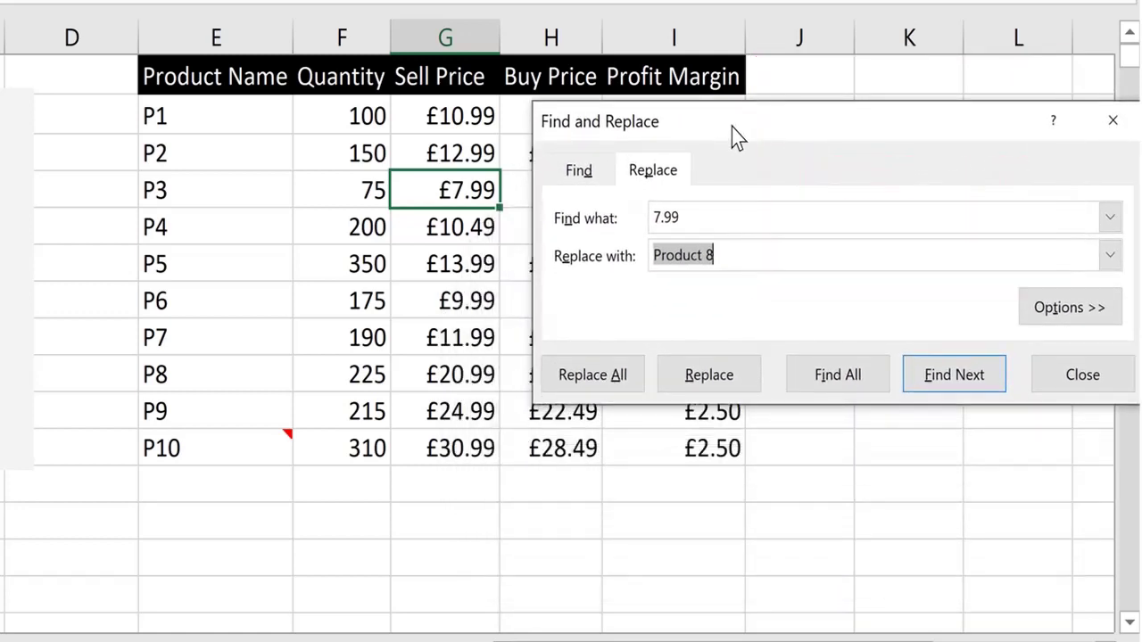
drag(701, 214, 648, 228)
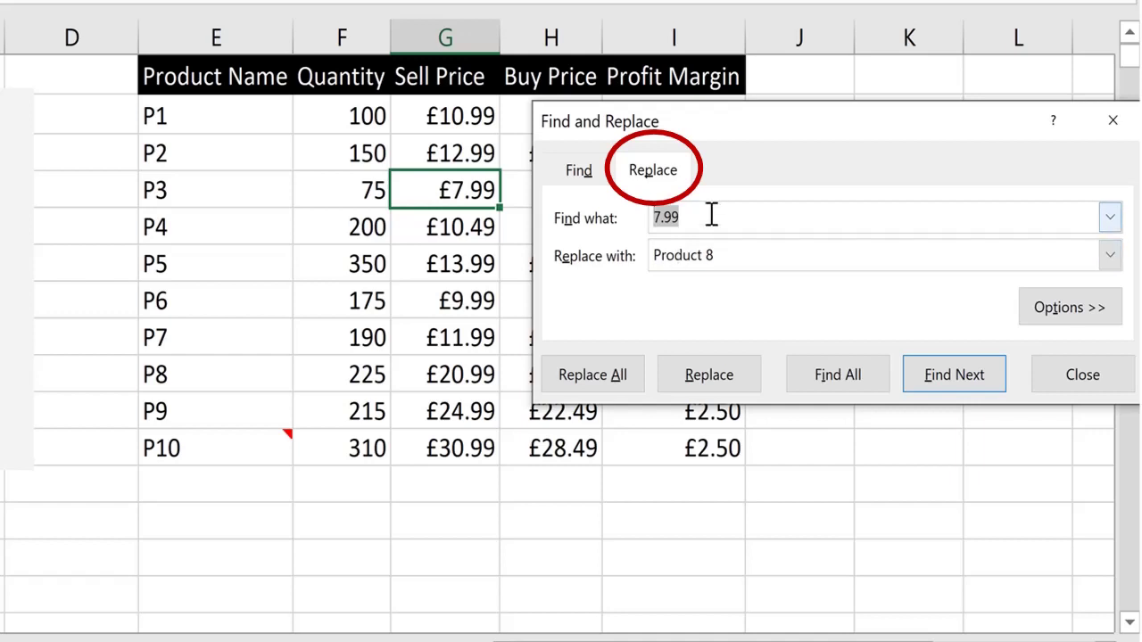
text(P8)
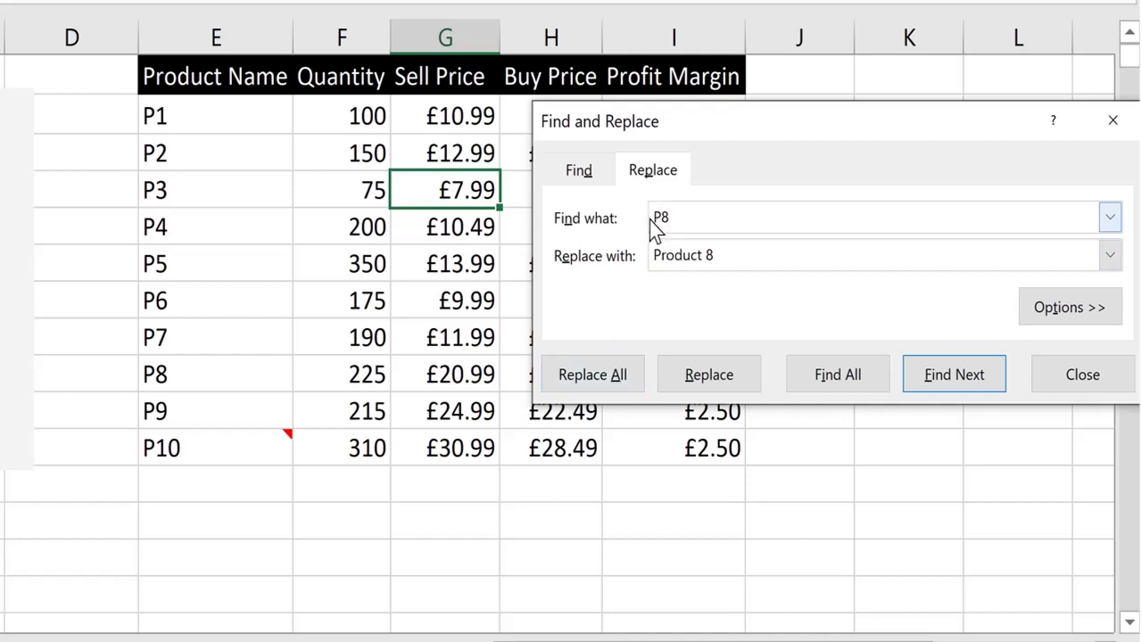
click(628, 365)
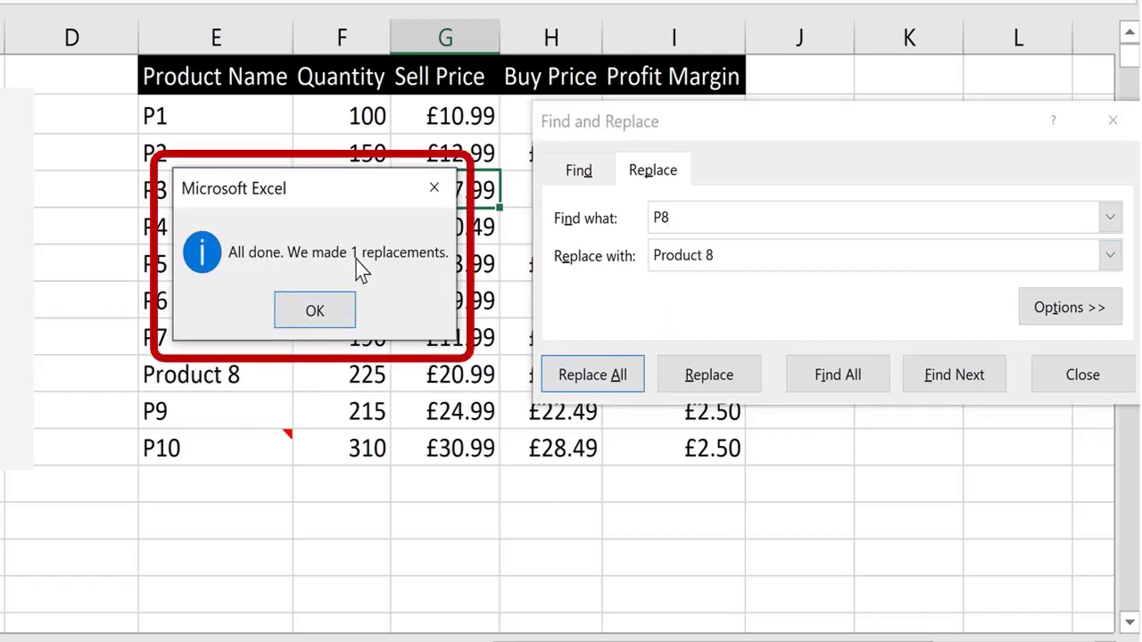
mouse_move(365, 196)
mouse_down()
mouse_move(387, 301)
mouse_move(345, 437)
mouse_move(365, 352)
mouse_move(325, 170)
mouse_up()
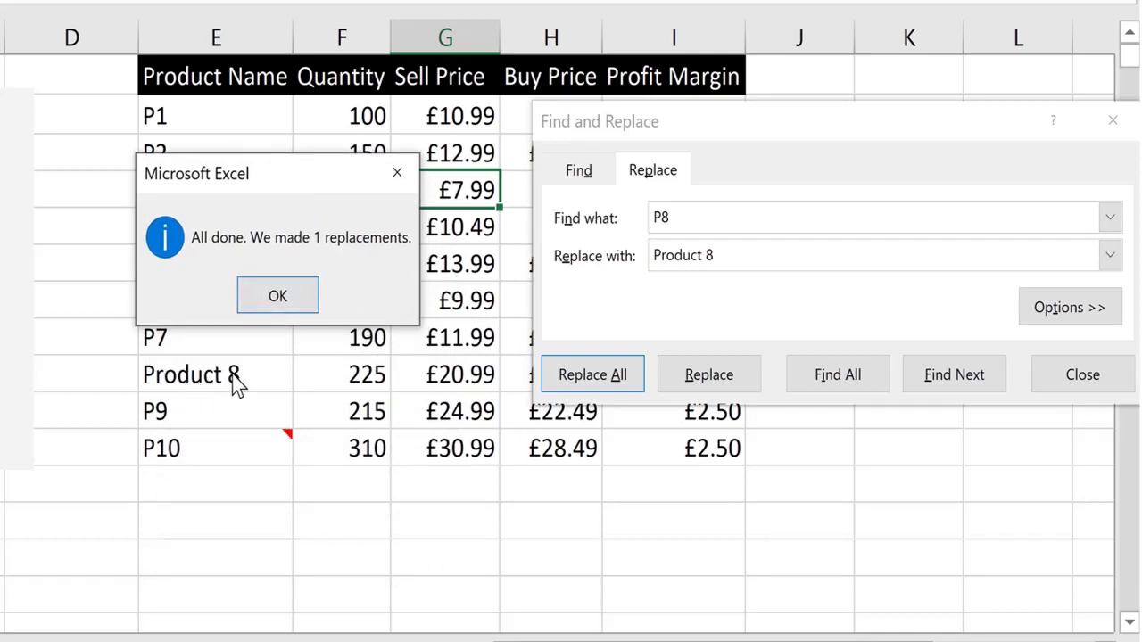
click(278, 295)
key(Escape)
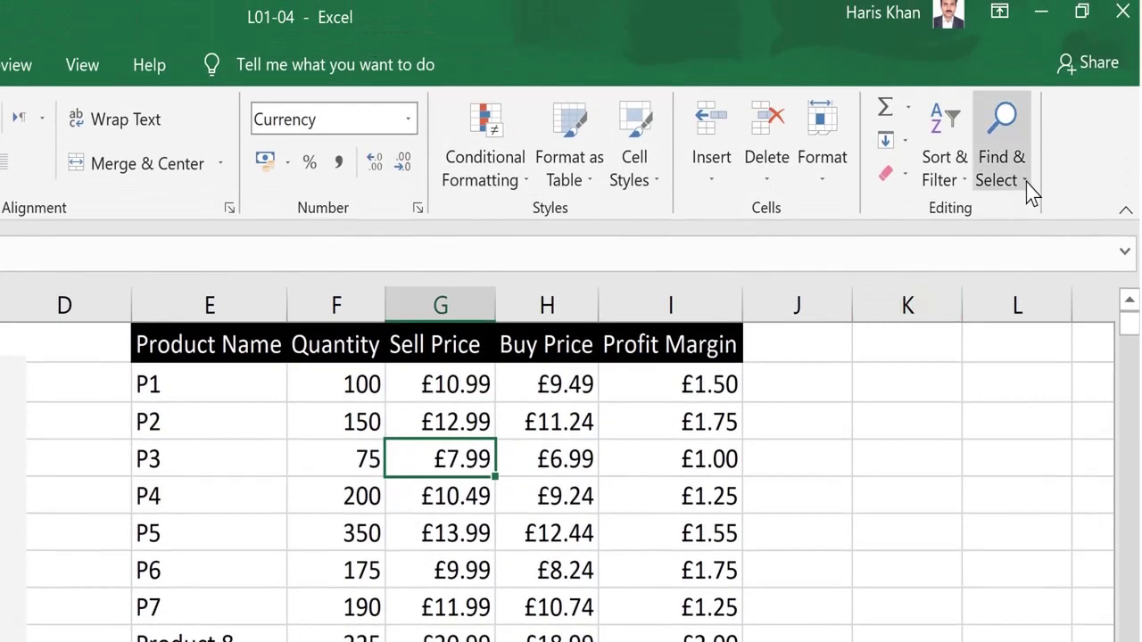
click(1026, 183)
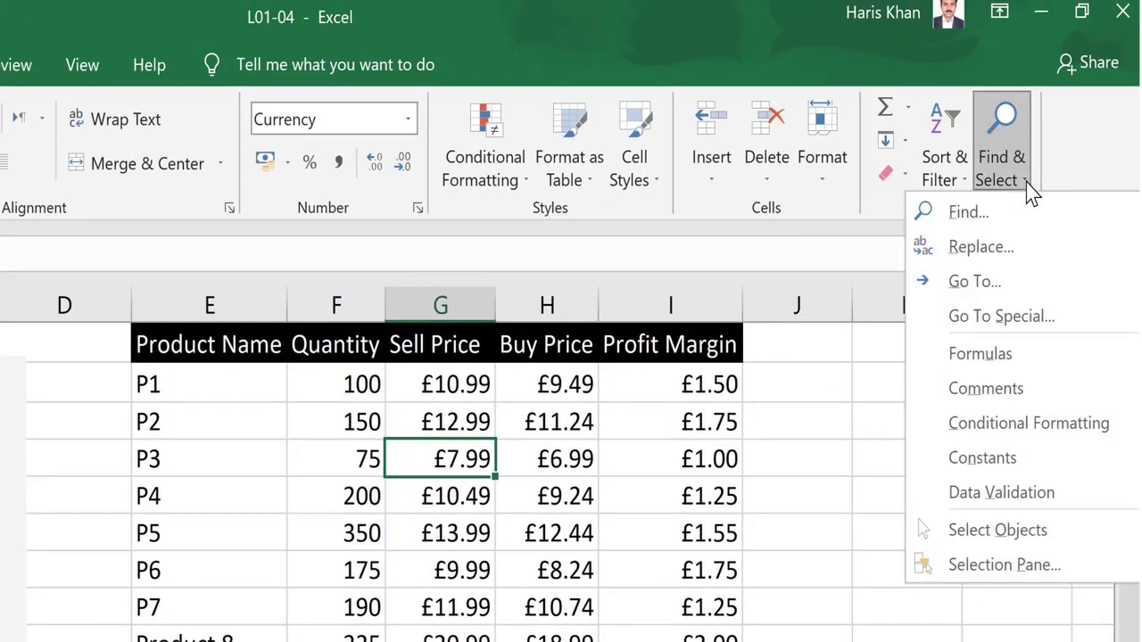
click(976, 249)
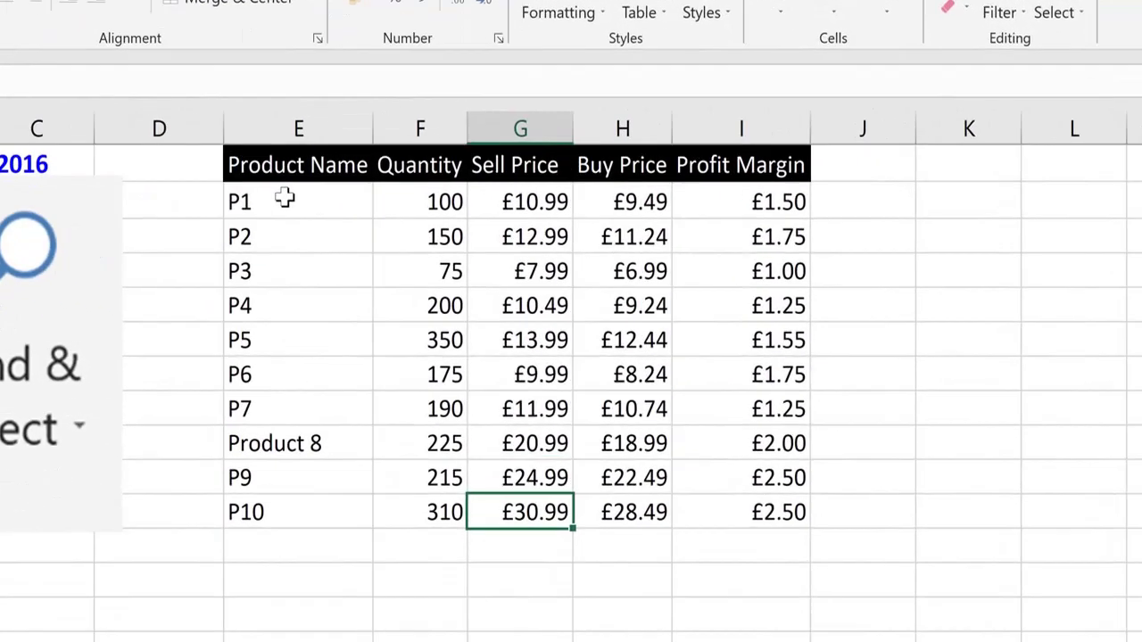
Step: Select the product names in E2:E11 and step through the first cells of the column to examine their contents
click(497, 253)
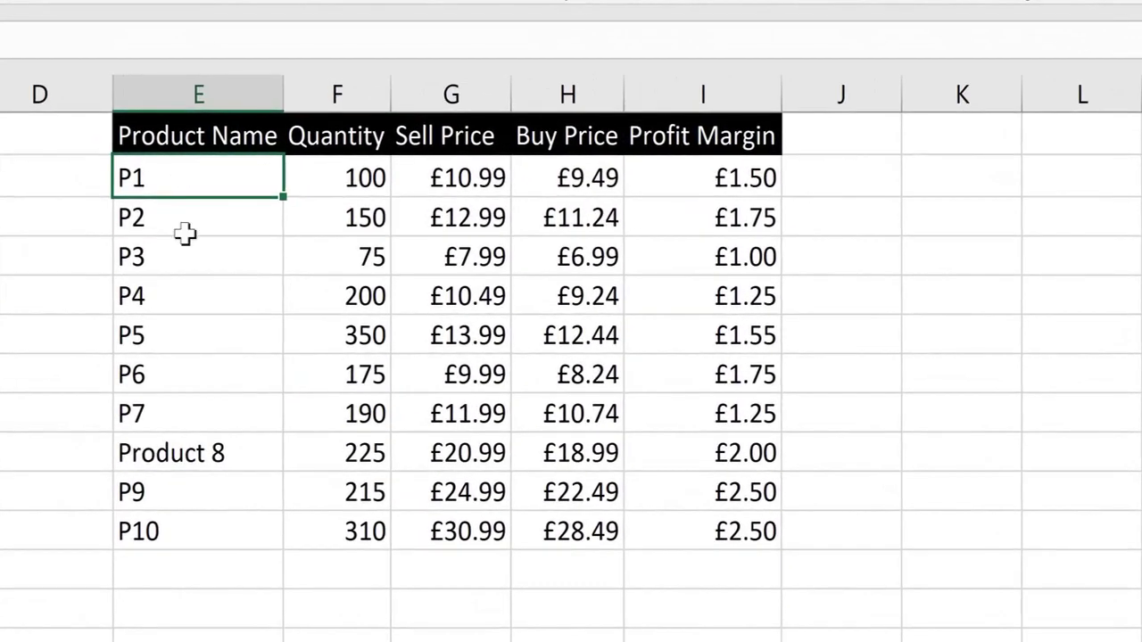
shift+click(223, 516)
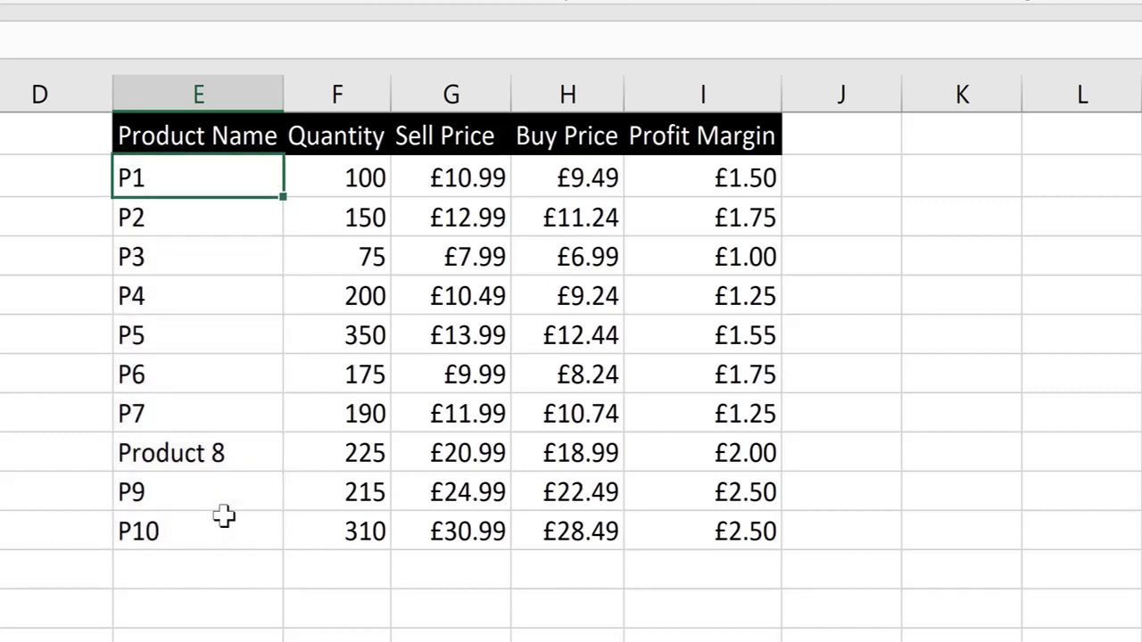
shift+click(223, 516)
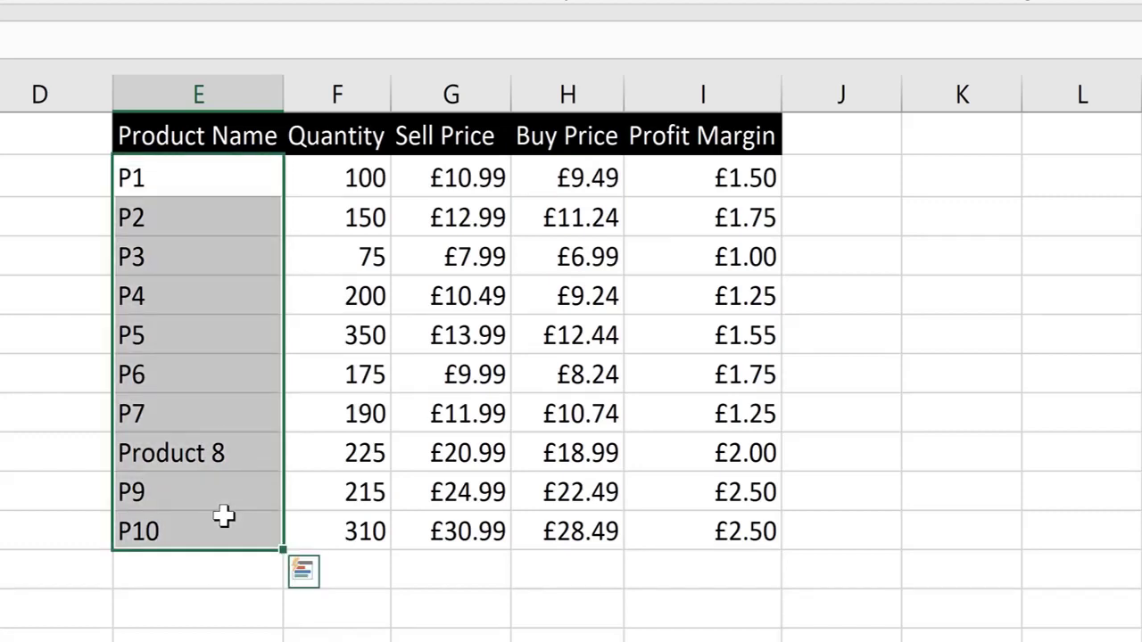
key(Up)
key(Down)
key(Down)
key(Down)
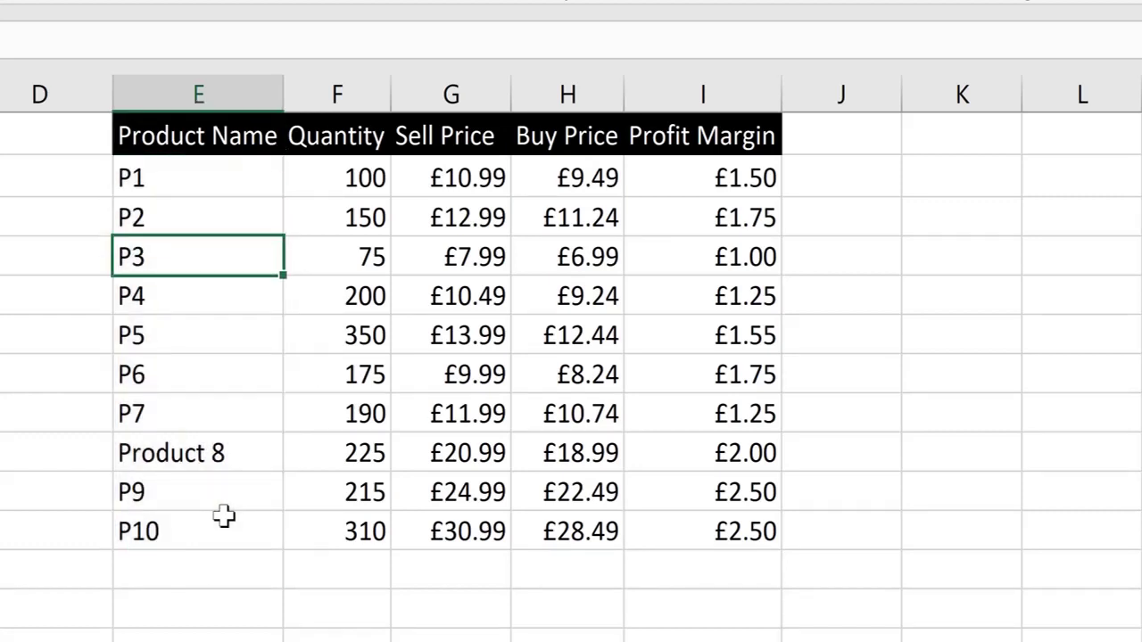
Step: Select the Quantity, Sell Price and Buy Price values one column at a time, from row 2 to row 11
click(366, 173)
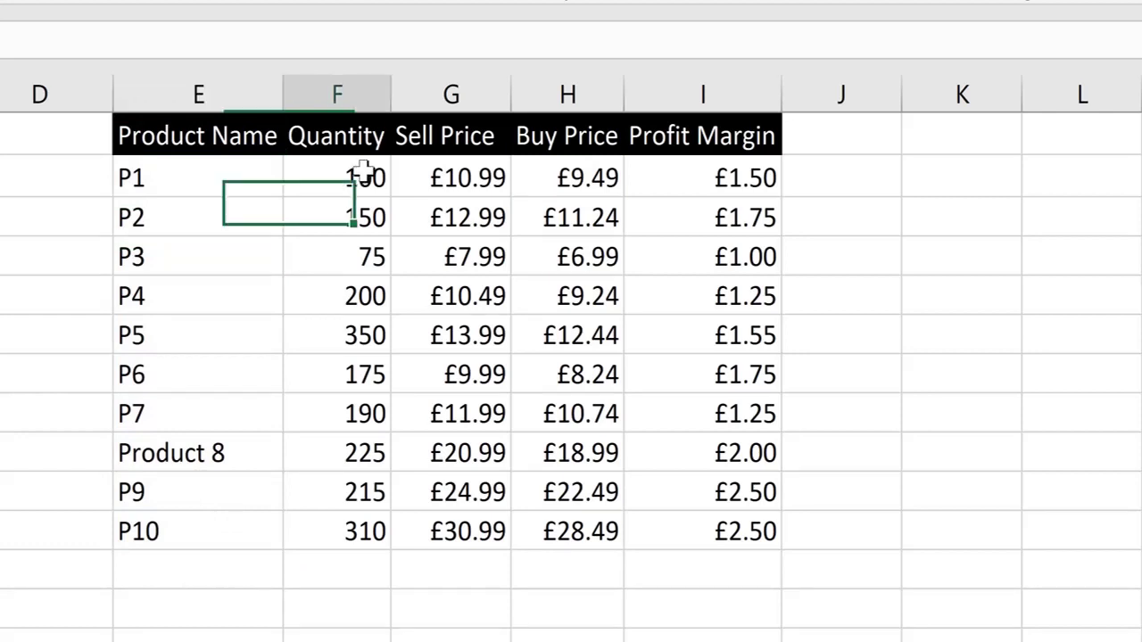
key(shift+Down)
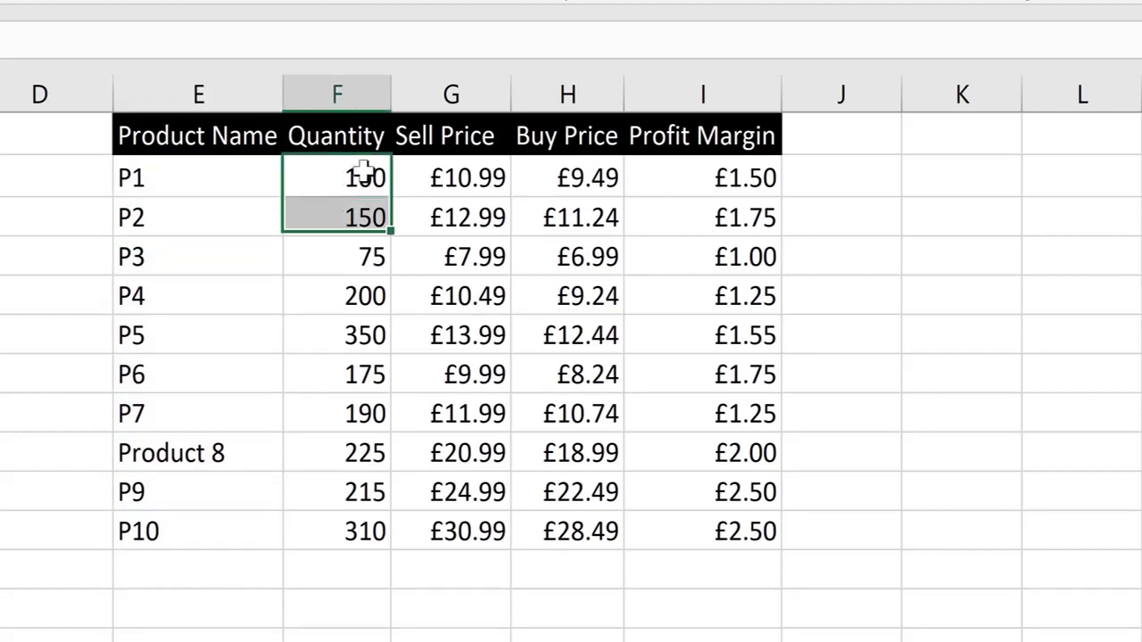
key(ctrl+shift+Down)
key(Right)
key(ctrl+shift+Down)
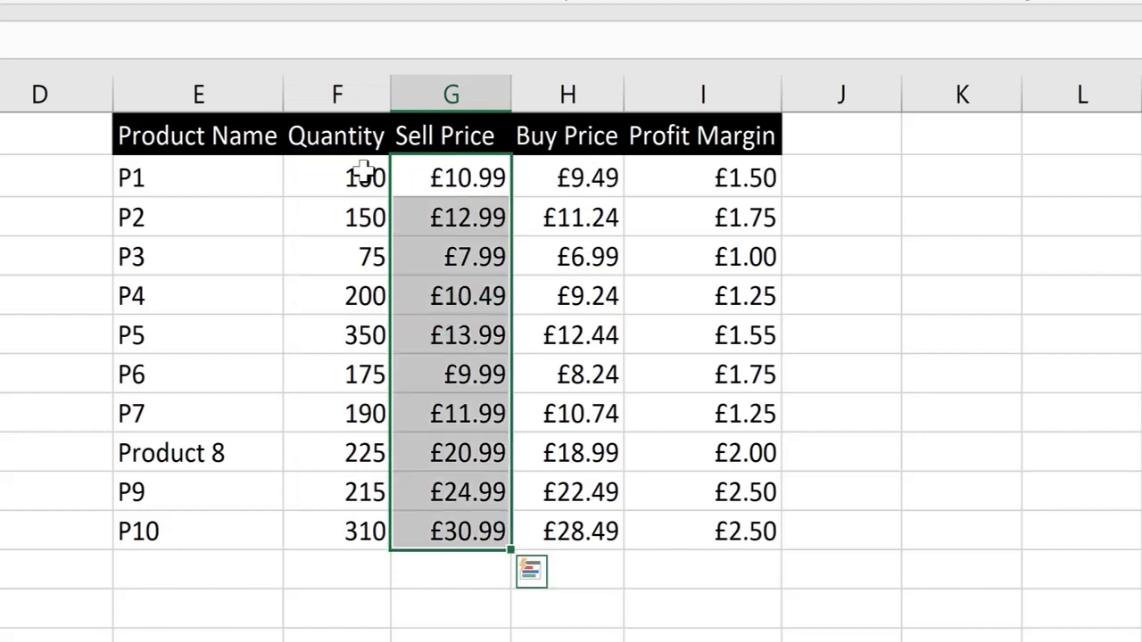
key(Right)
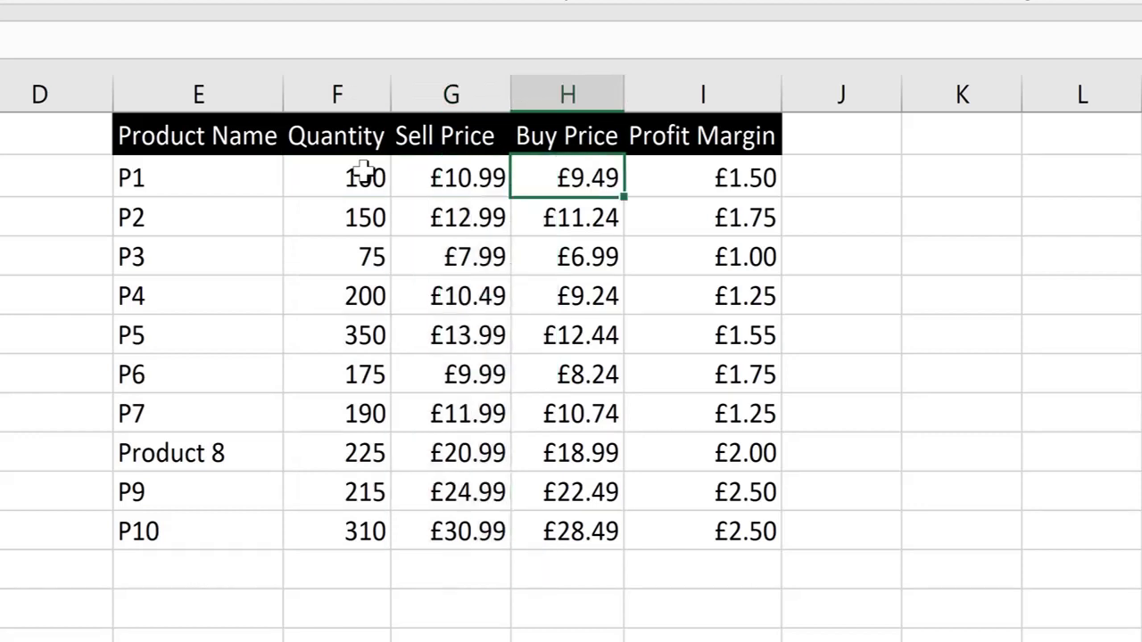
key(ctrl+shift+Down)
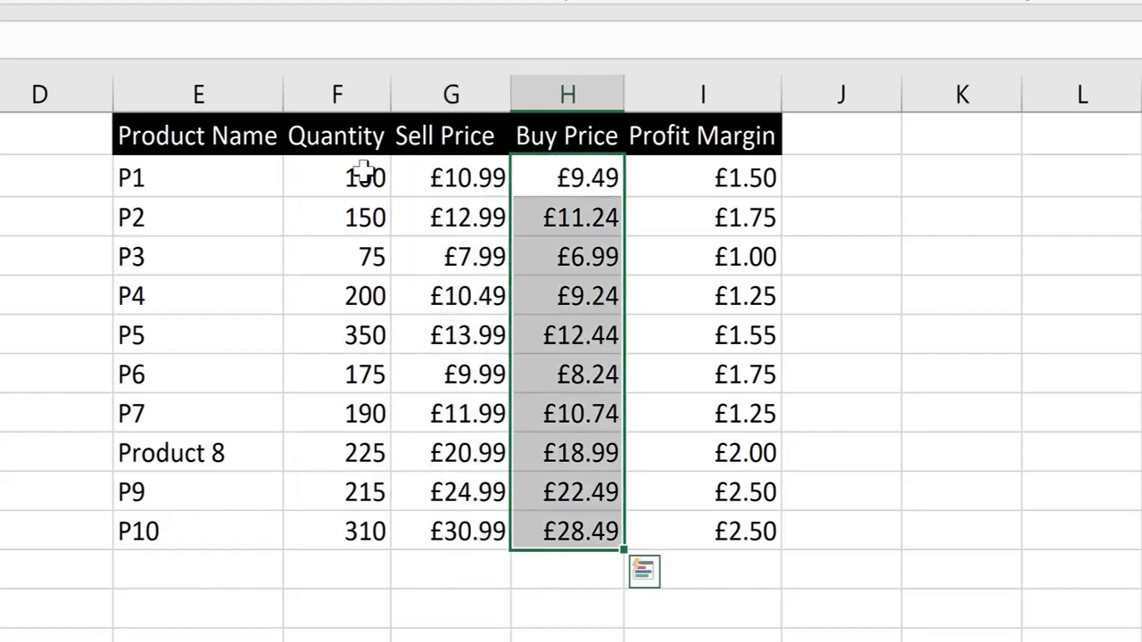
Step: Re-enter the Profit Margin formulas as sell price minus buy price, from =G2-H2 in I2 down to =G11-H11 in I11
key(Right)
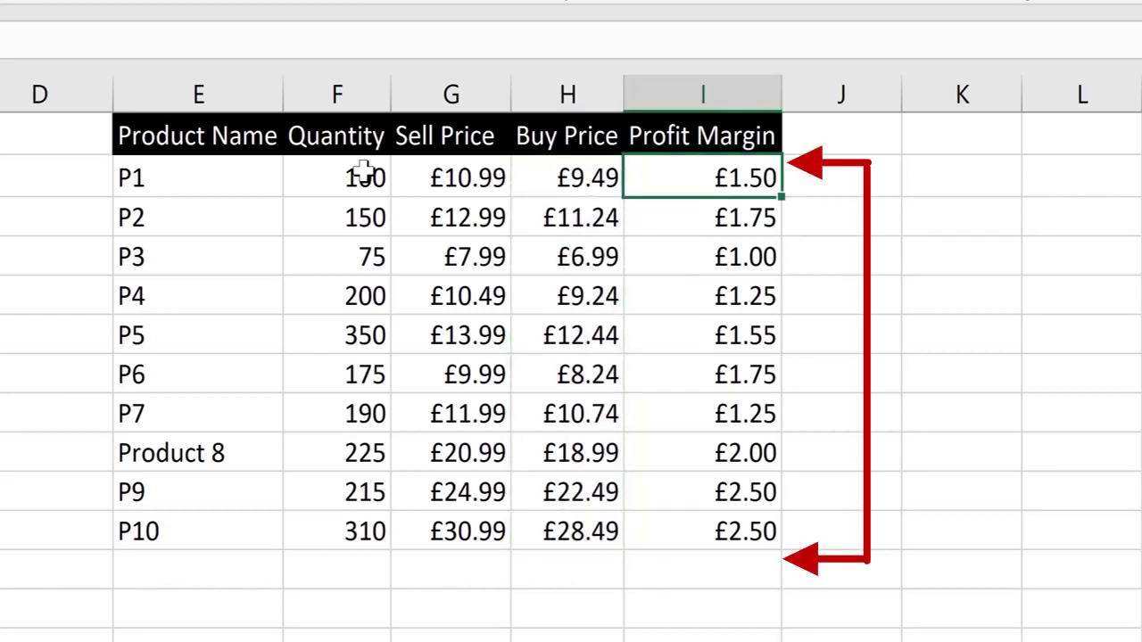
text(=G2-H2)
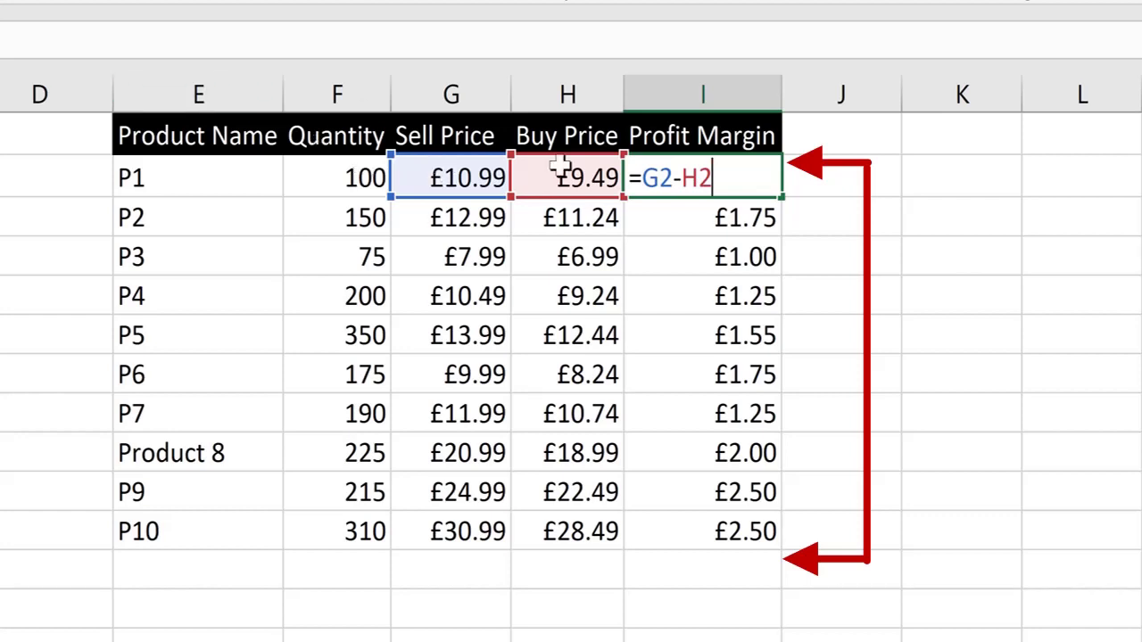
key(Return)
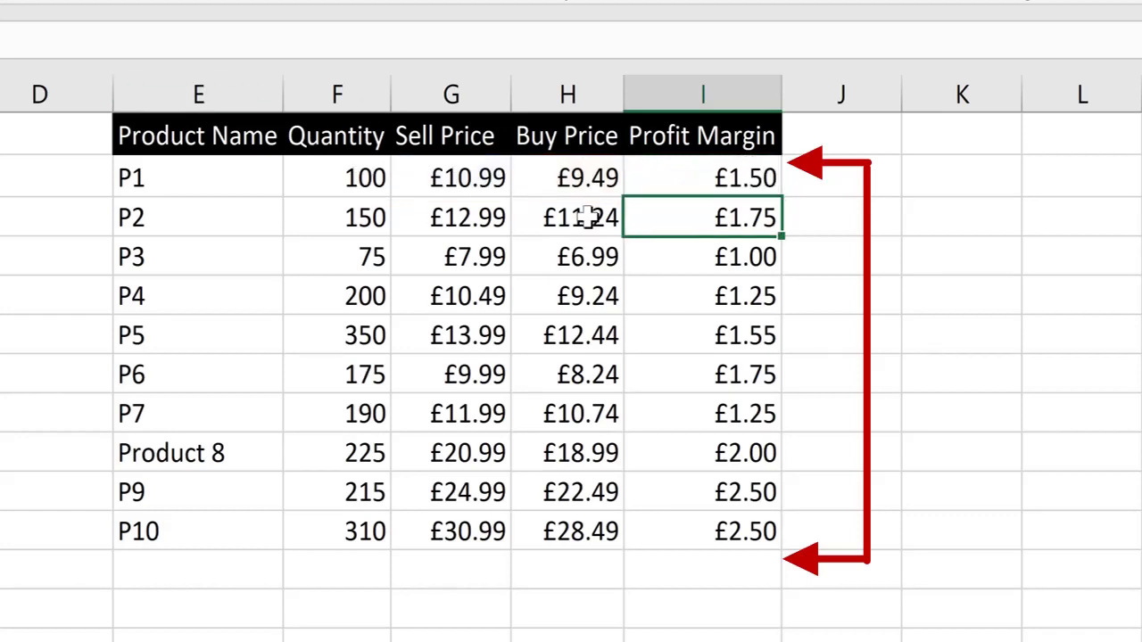
key(Return)
text(=G4-H4)
key(Return)
text(=G5-H5)
key(Return)
text(=G6-H6 =G7-H7 =G8-H8)
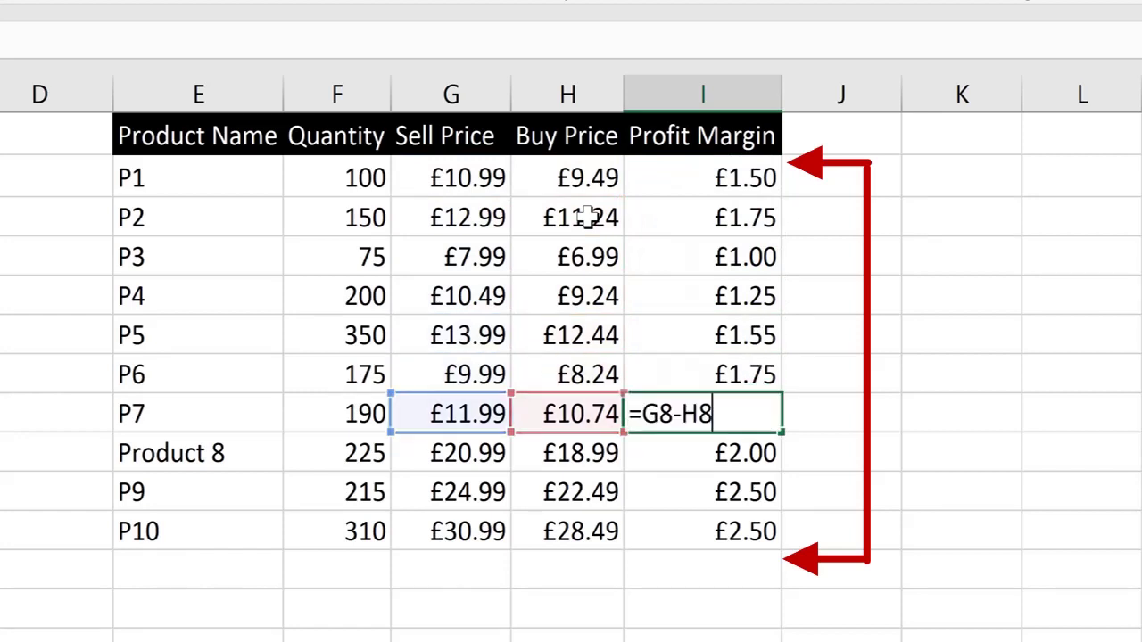
key(Return)
text(=G9-H9 =G10-H10)
key(Return)
text(=G11-H11)
key(Return)
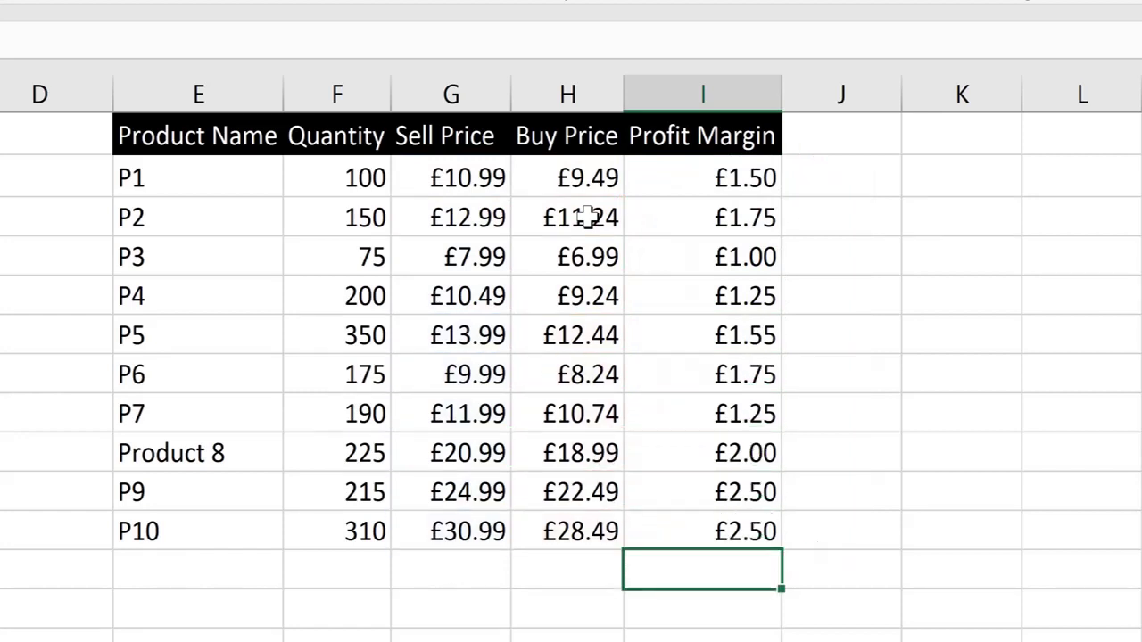
Step: Select the Profit Margin values in I2:I11, and return to the Product Name header in E1
key(Up)
key(ctrl+Up)
key(Down)
key(ctrl+shift+Down)
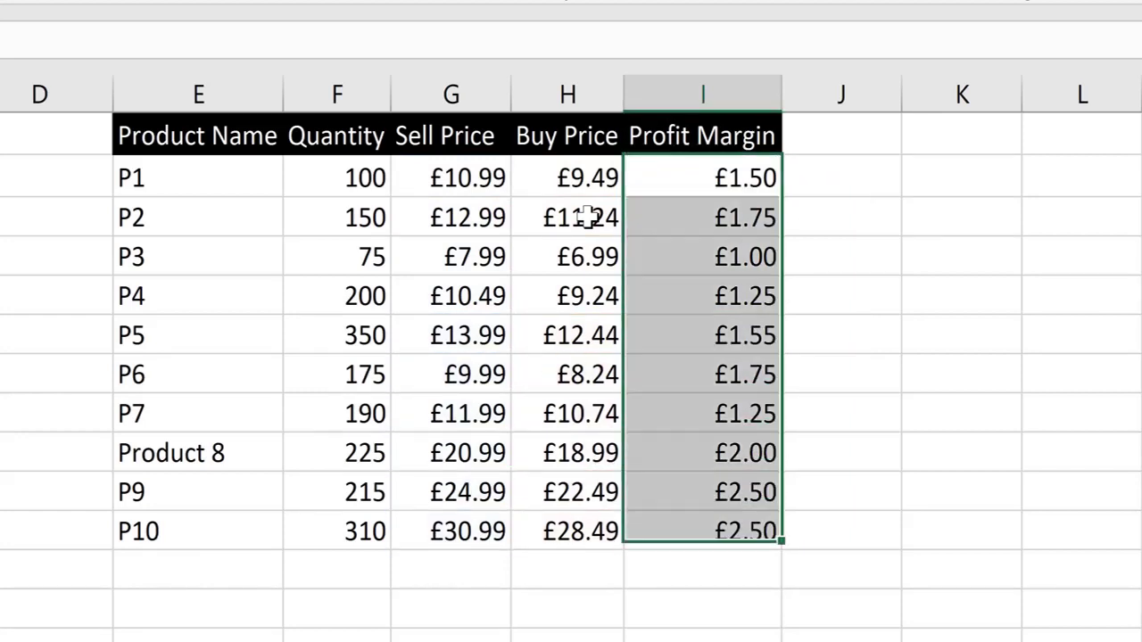
key(Up)
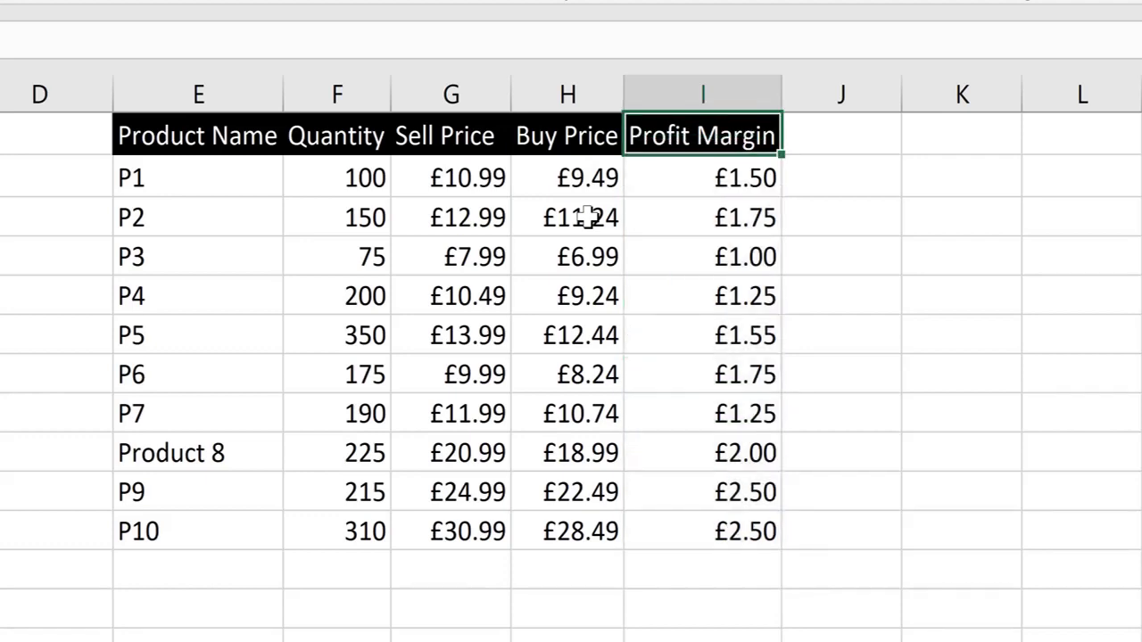
key(ctrl+Left)
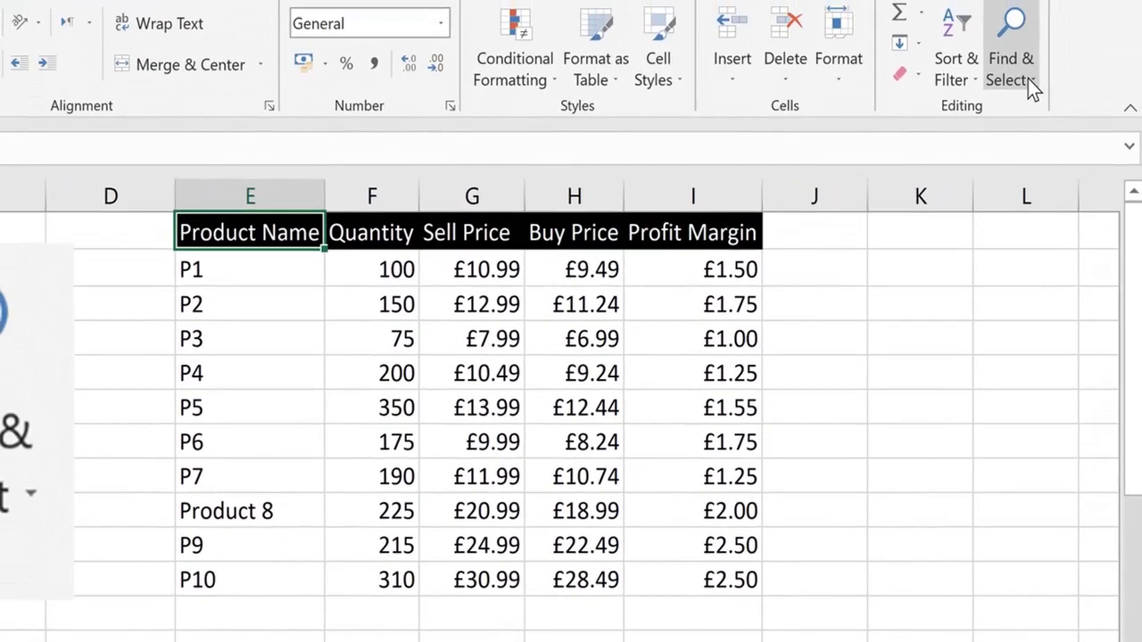
Step: Select all cells on the sheet that contain formulas, and return the selection to the empty cell K1
click(1027, 79)
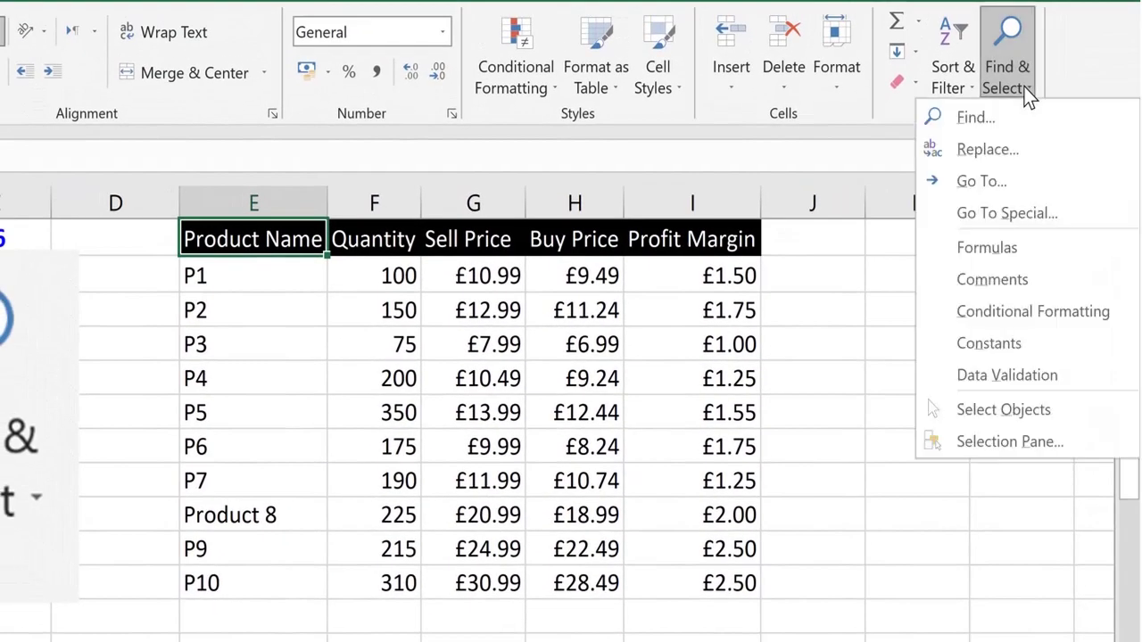
click(972, 244)
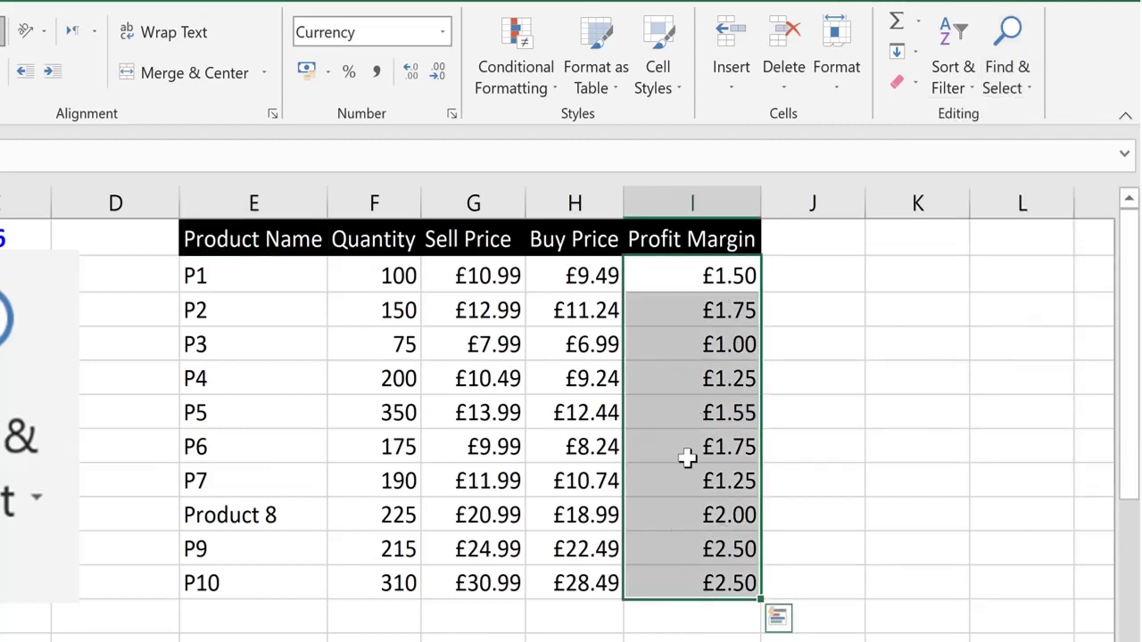
click(892, 238)
Step: Search the sheet for cells with comments and dismiss the resulting message
click(1024, 98)
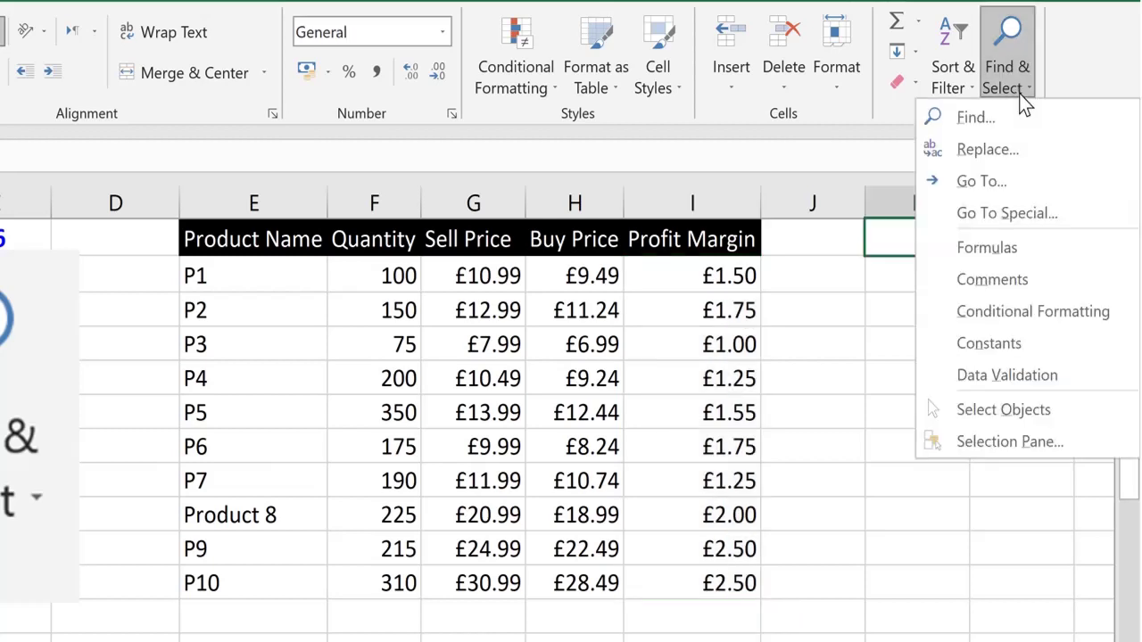
click(992, 279)
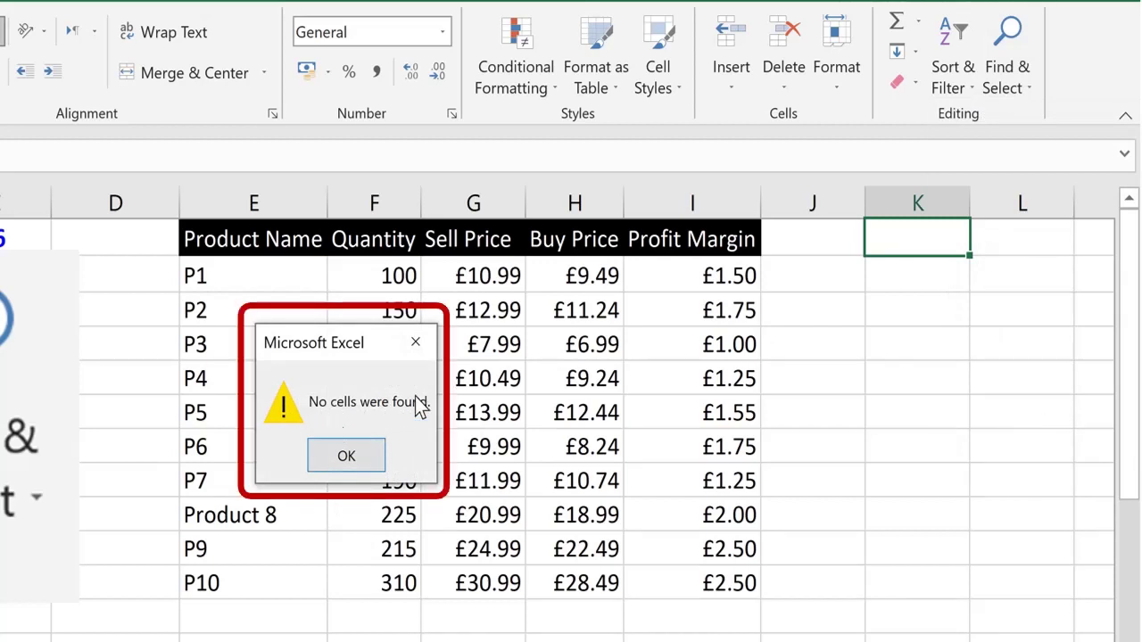
click(343, 456)
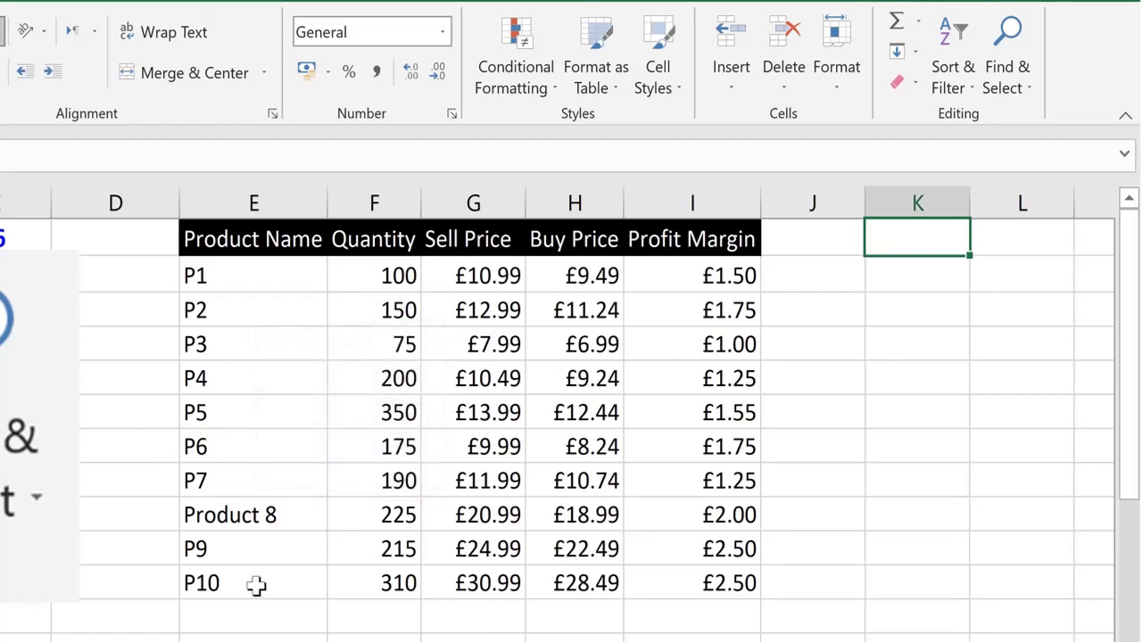
Step: Add the comment "Imported Price" to the P10 sell price in G11 and shorten the comment box to fit its text
click(490, 582)
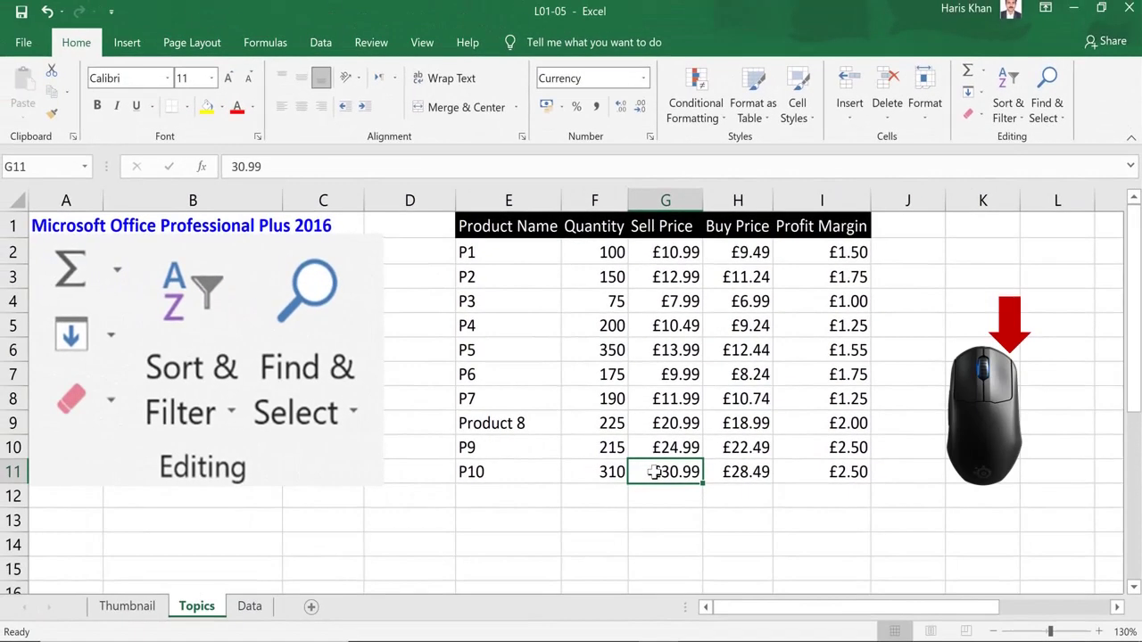
right_click(418, 496)
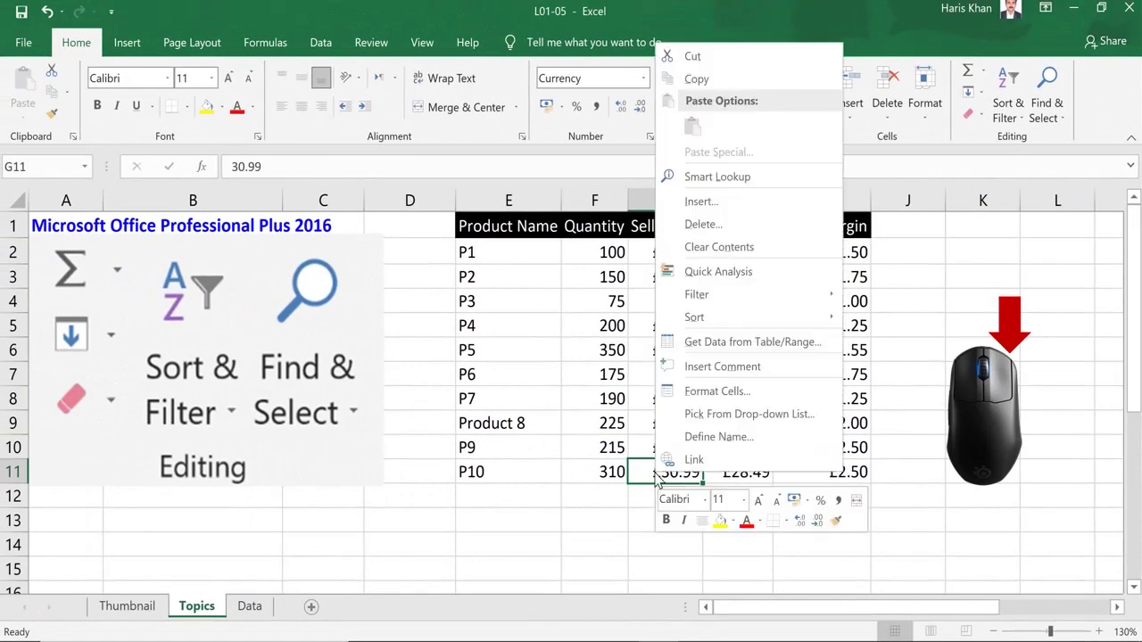
click(743, 367)
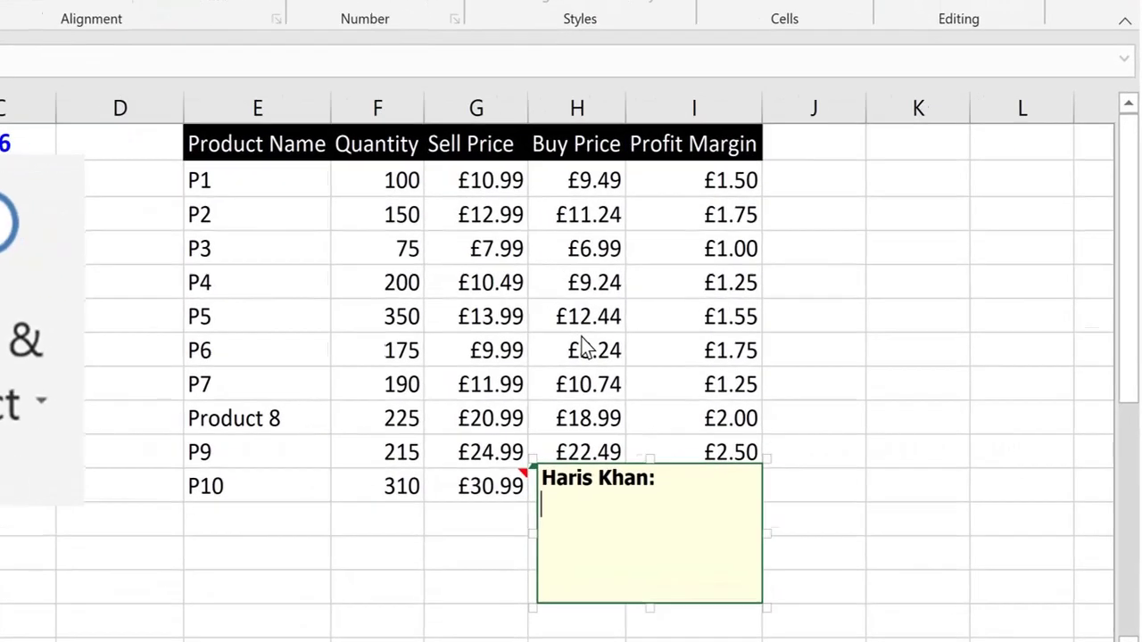
text(Im)
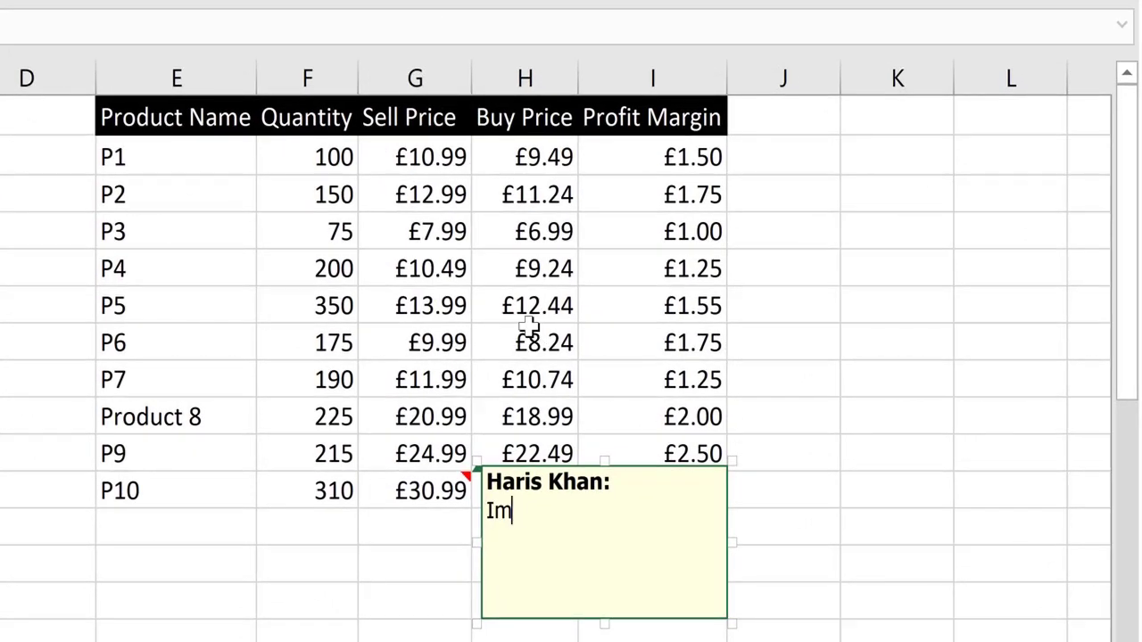
text(ported )
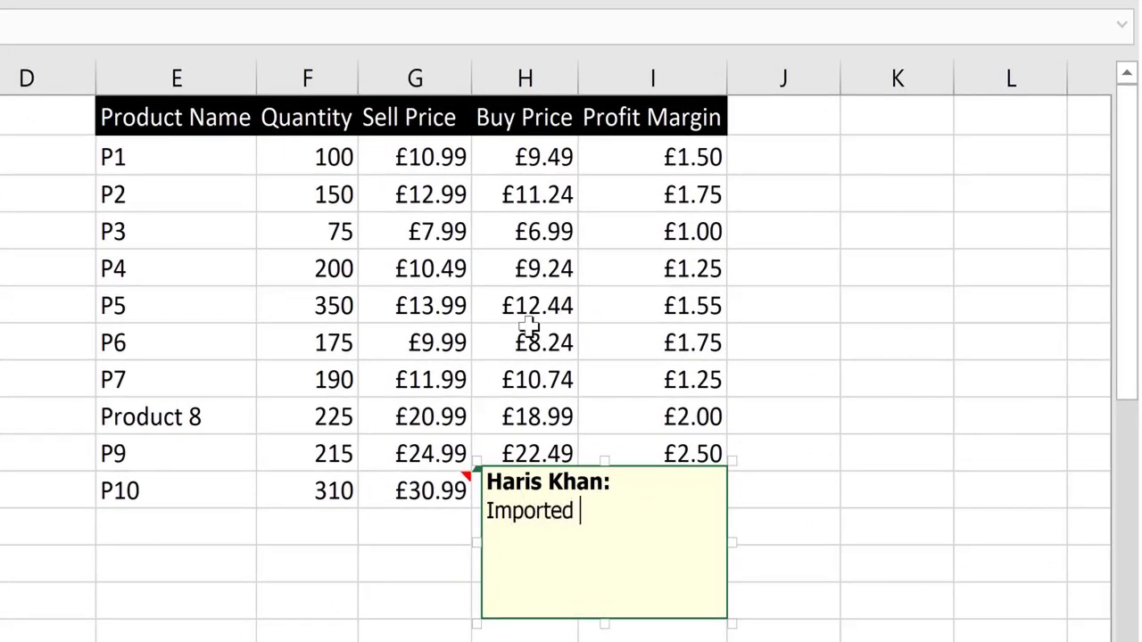
text(Price)
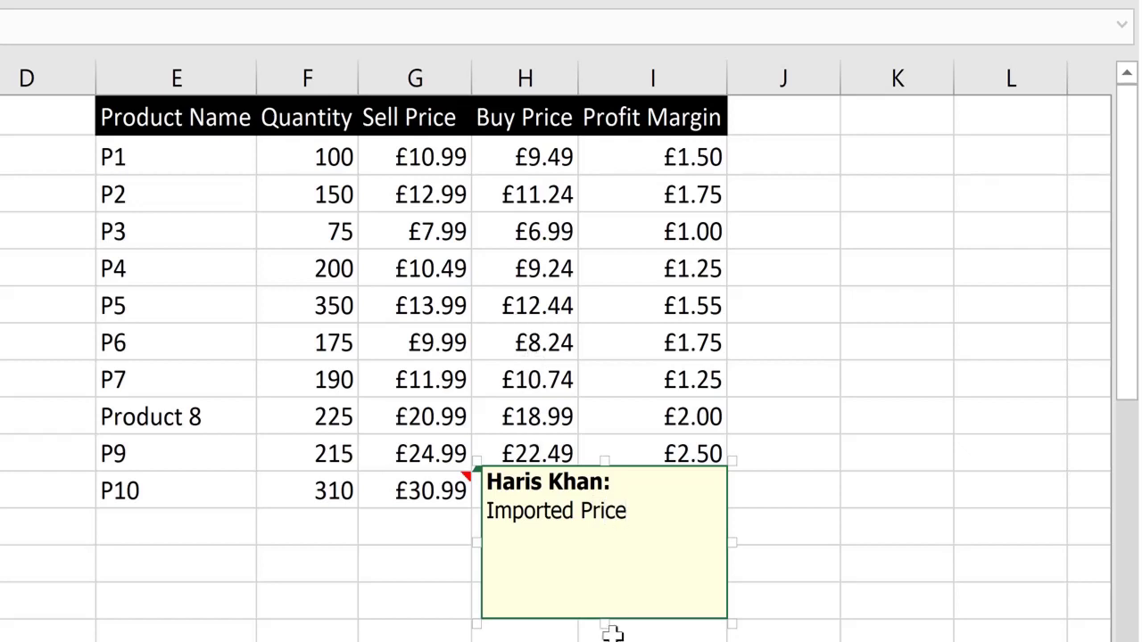
drag(607, 619, 612, 535)
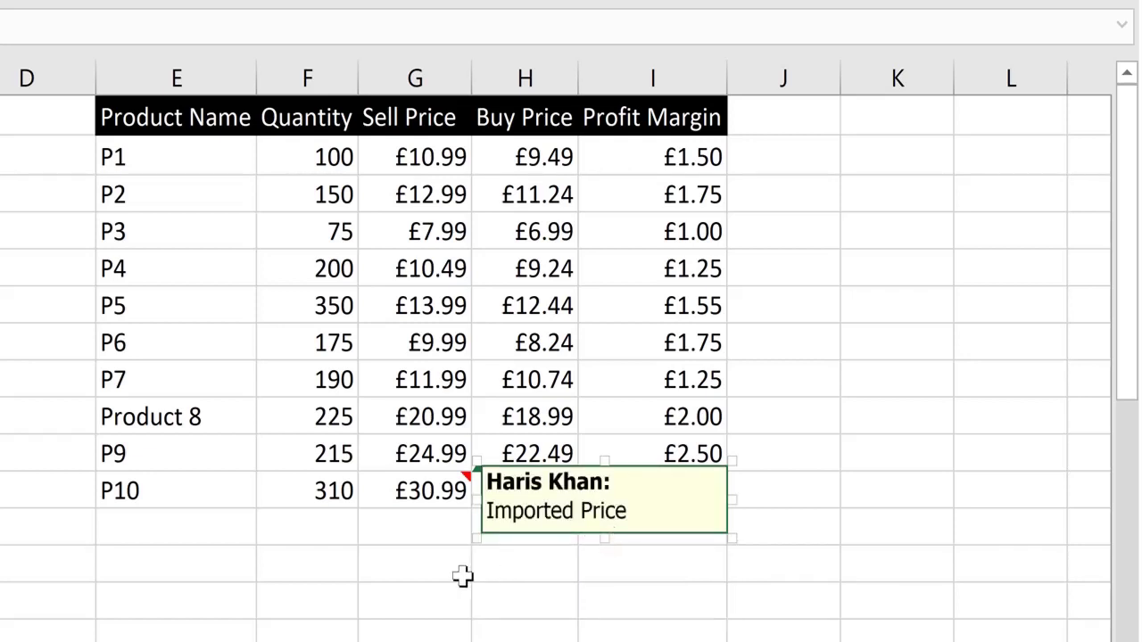
click(414, 525)
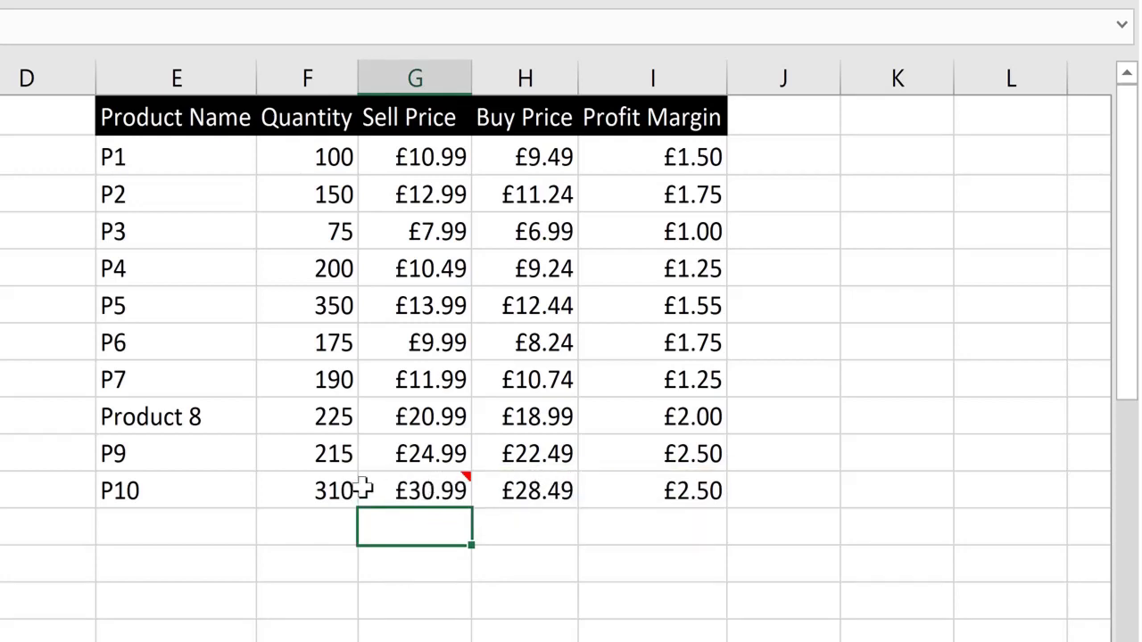
Step: Display the comment attached to G11 and move the selection away to an empty cell below the table
mouse_move(378, 505)
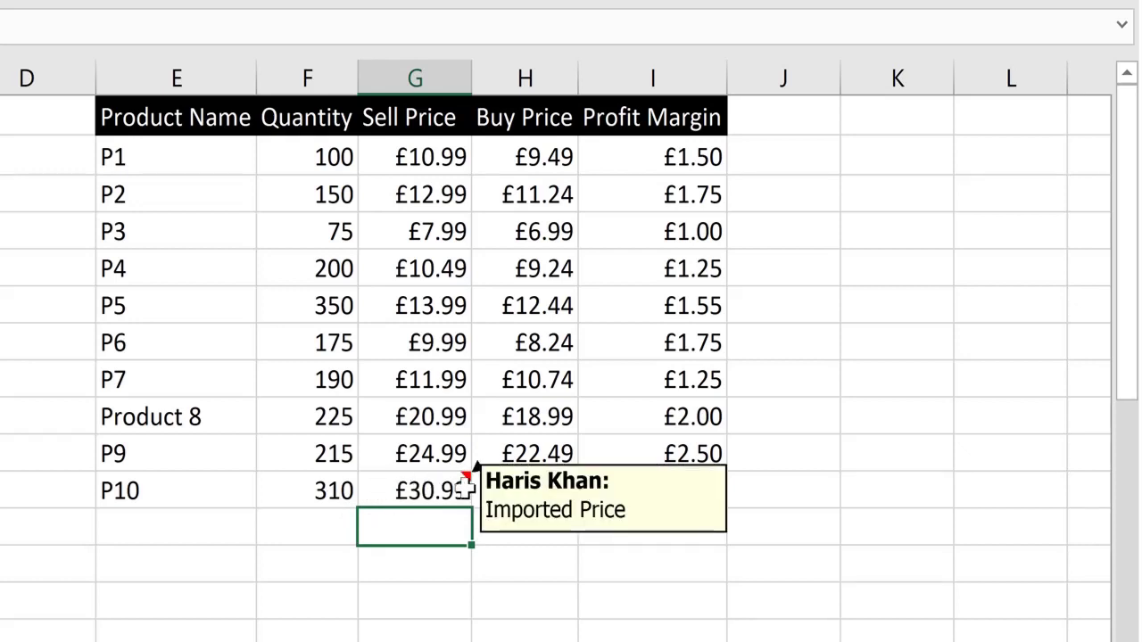
click(394, 486)
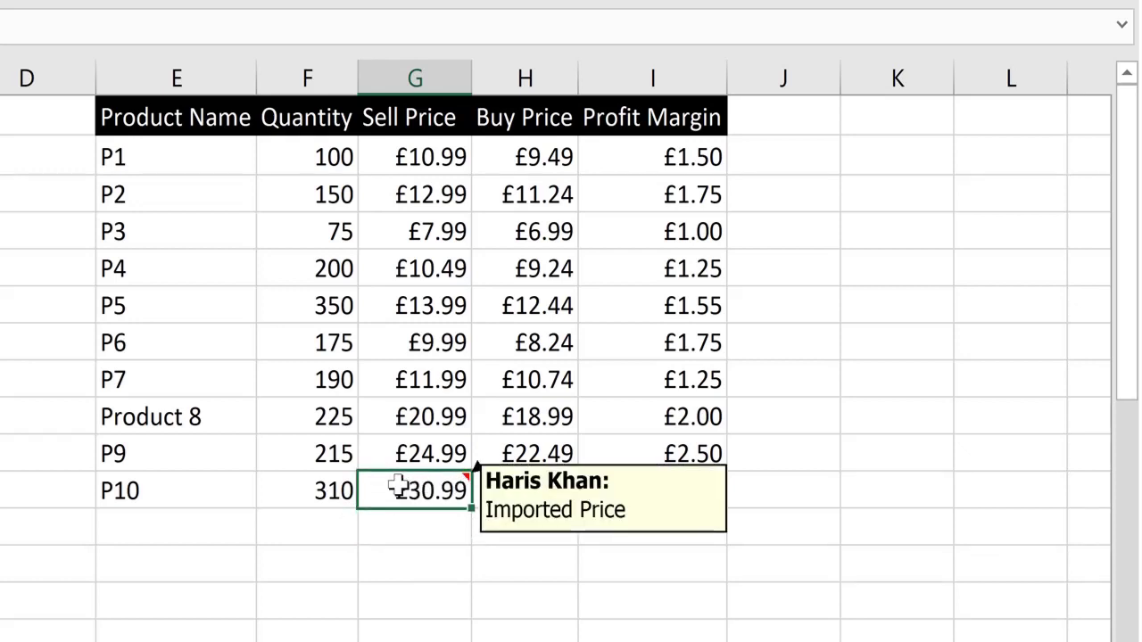
click(389, 535)
click(307, 603)
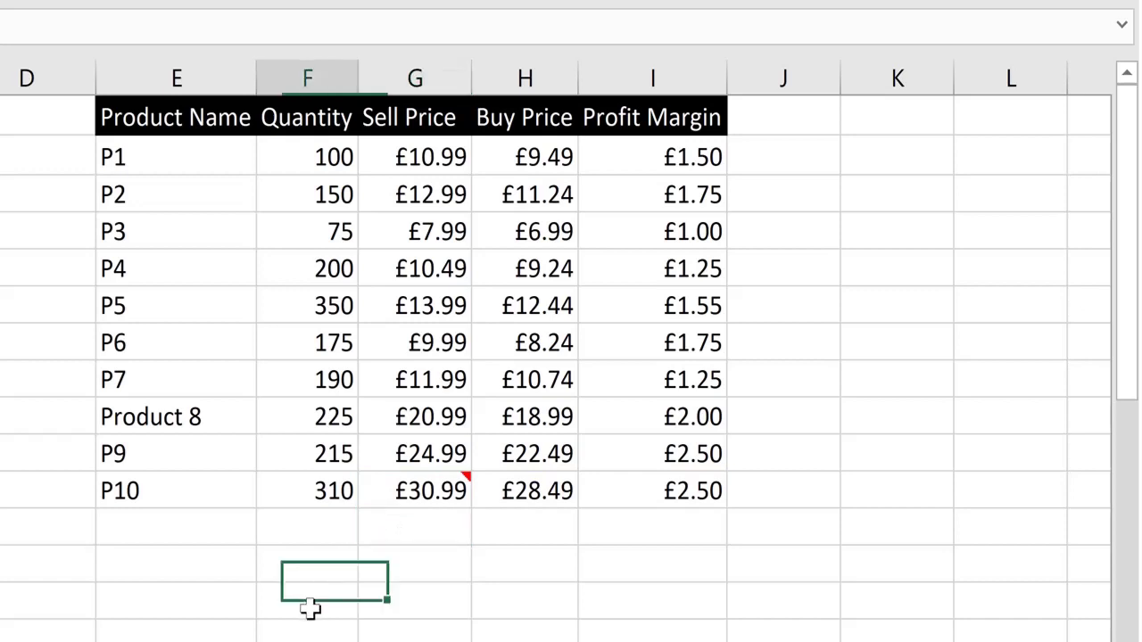
mouse_move(463, 479)
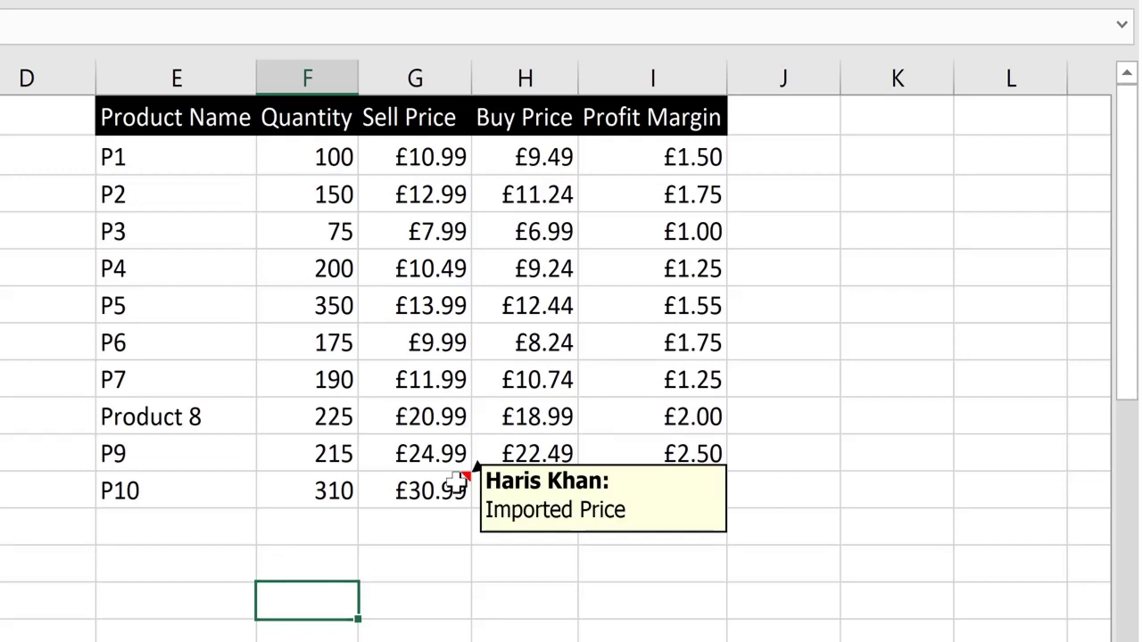
Step: Add the comment "This Blank Cell" to the empty cell K8 and reduce the height of the comment box
click(904, 378)
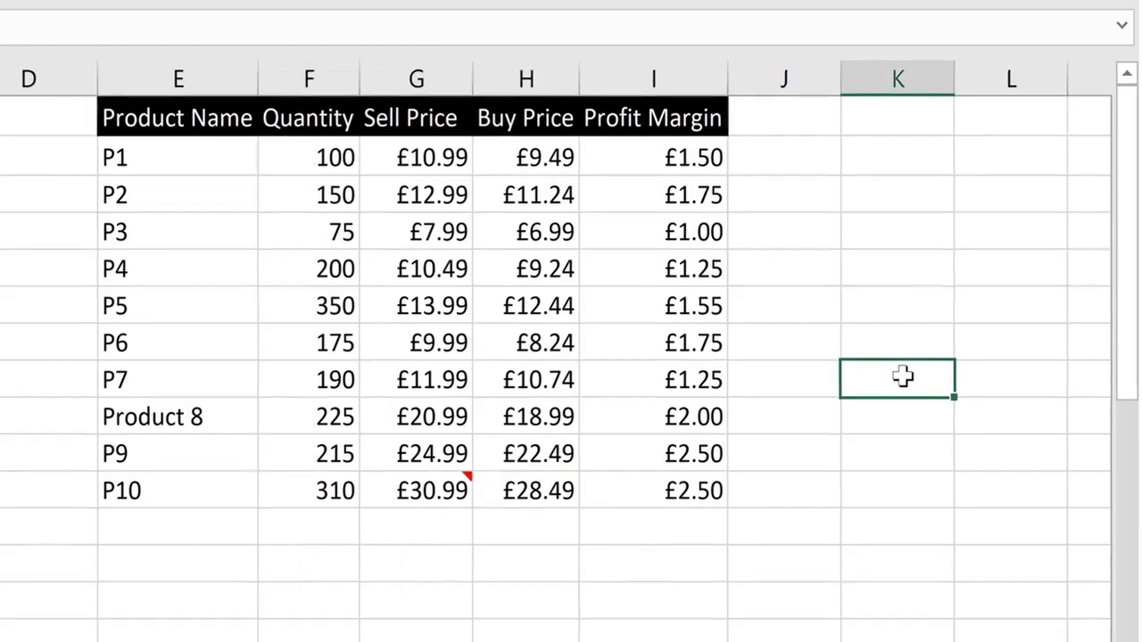
right_click(905, 383)
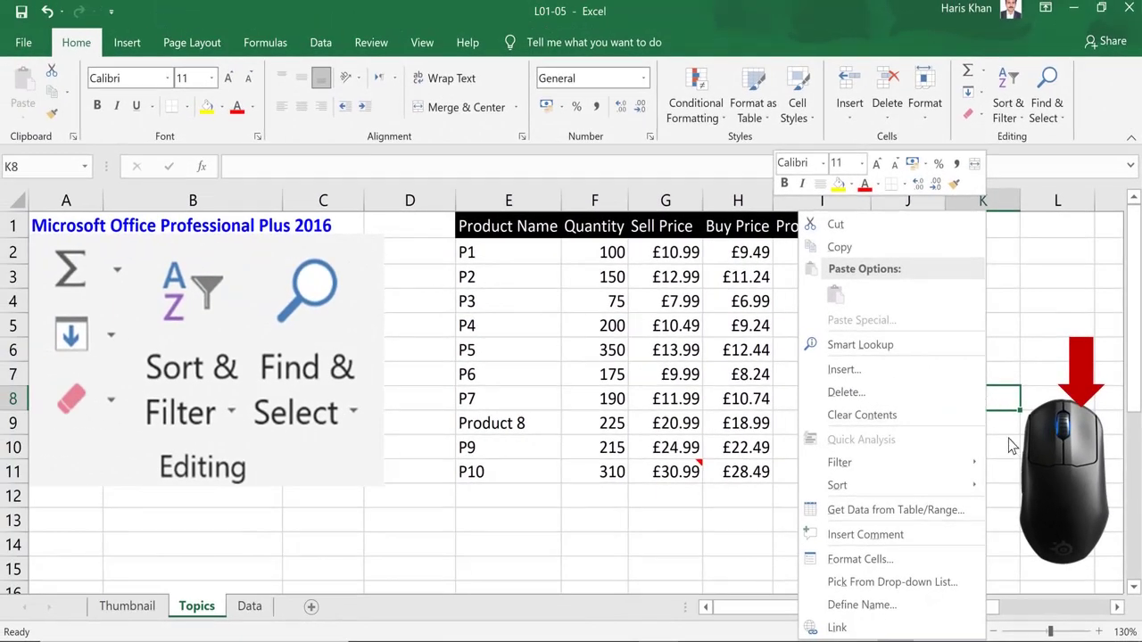
click(864, 535)
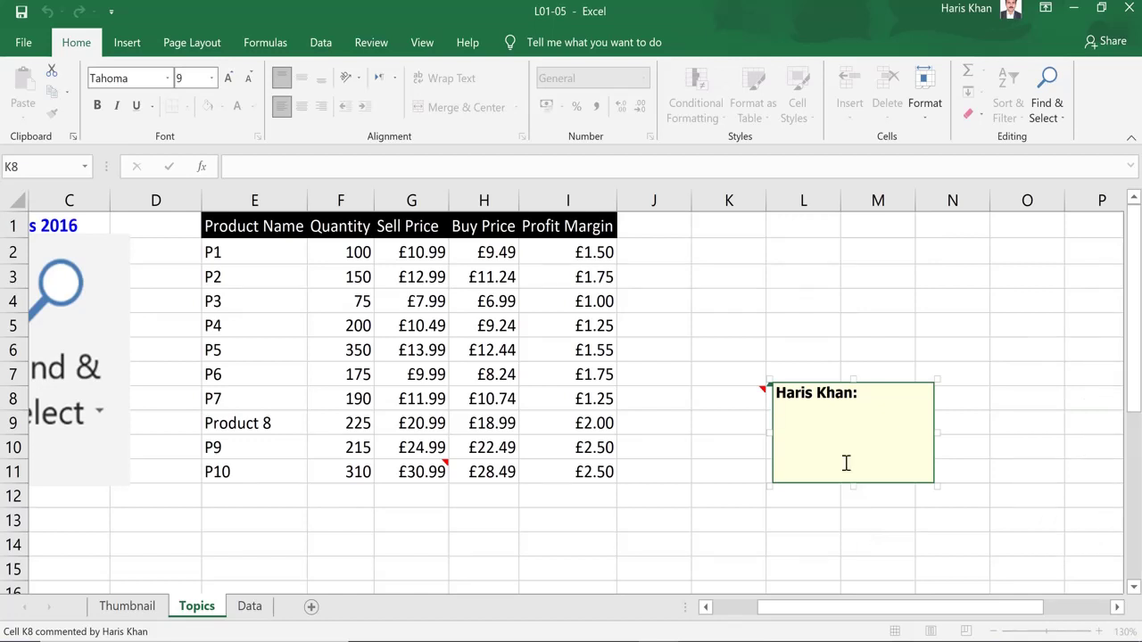
text(THis Blank Cell)
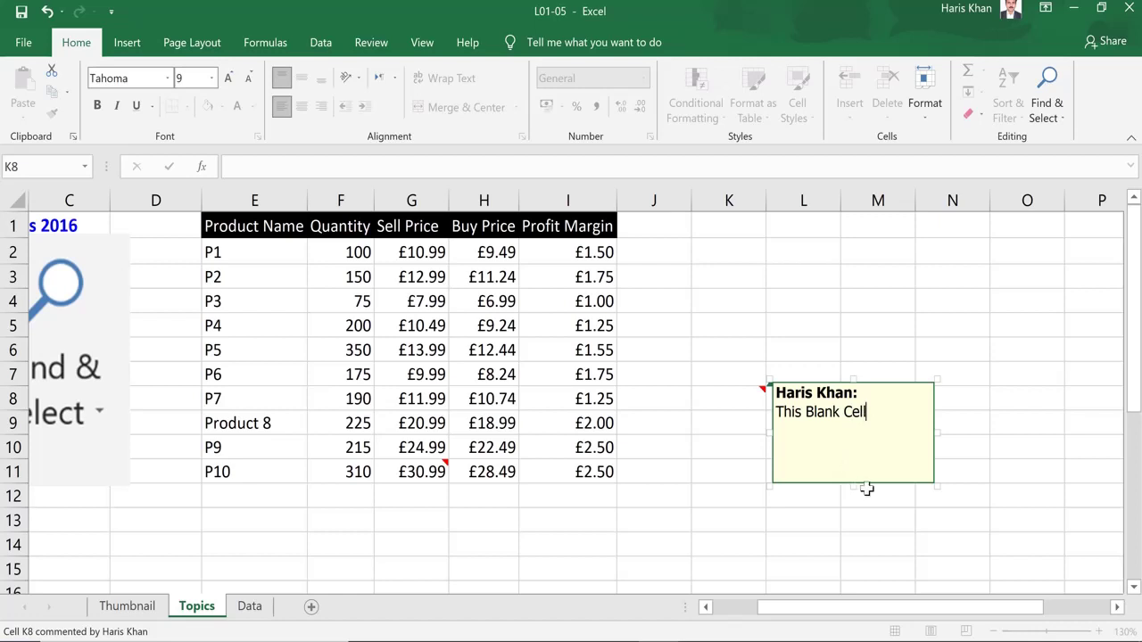
drag(856, 489, 857, 440)
click(782, 505)
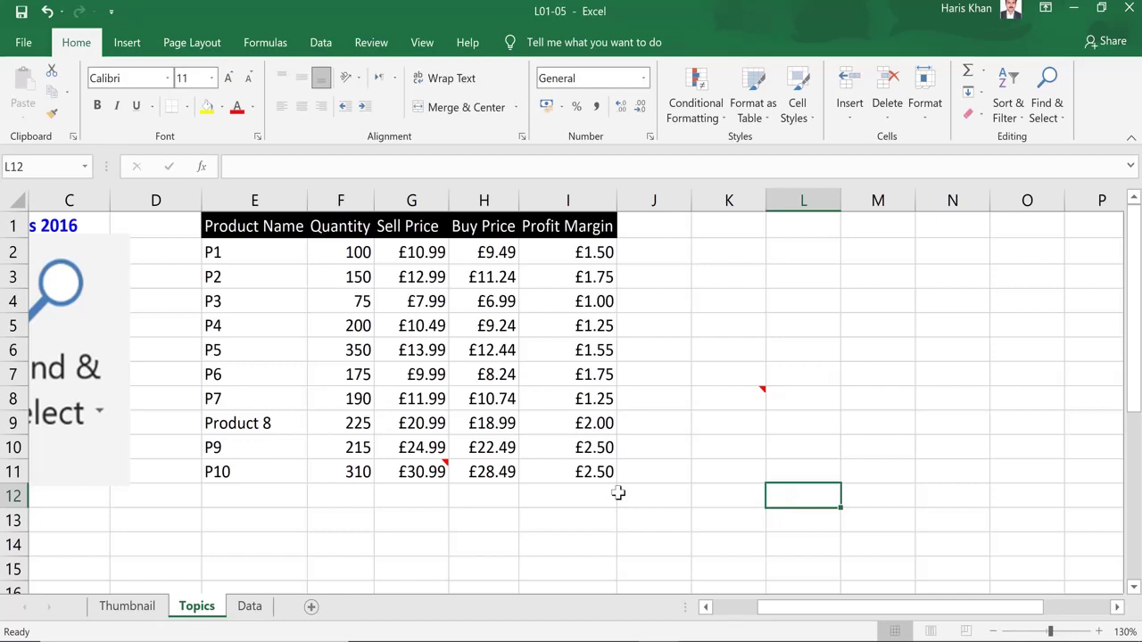
Step: Return to A1 and select all commented cells on the sheet with Find & Select
key(ctrl+Home)
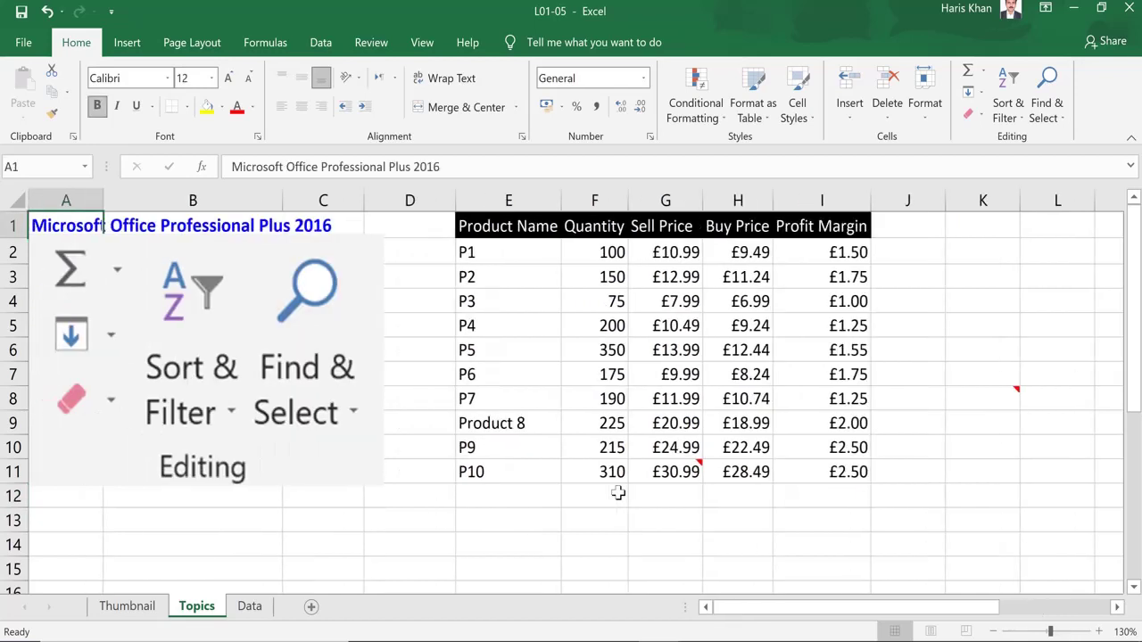
click(1047, 106)
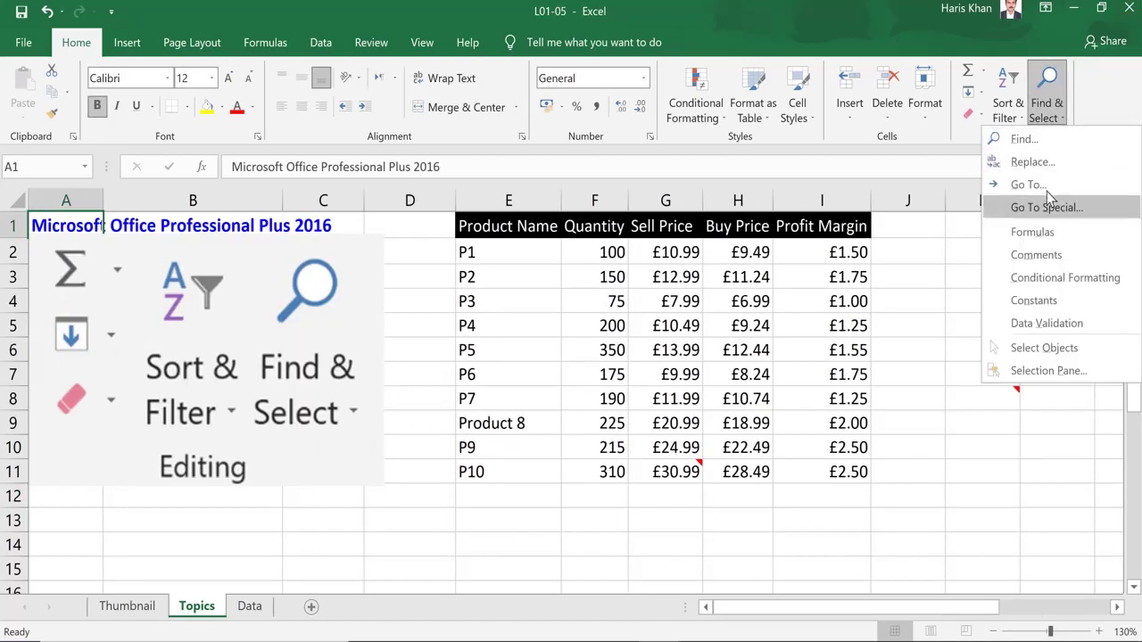
click(1036, 255)
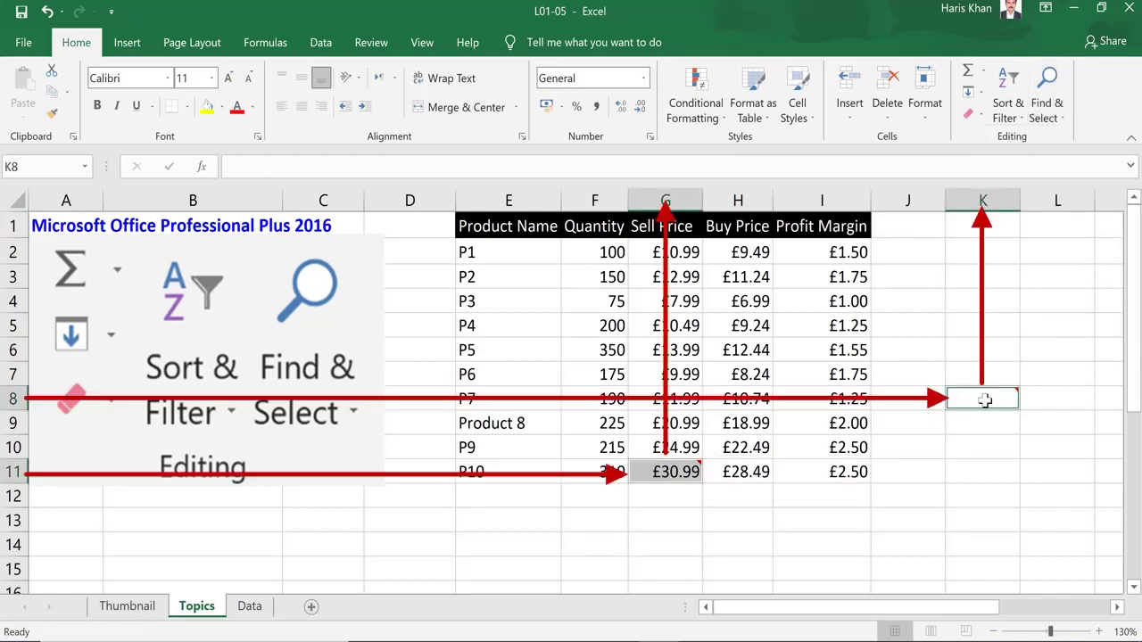
mouse_move(656, 481)
mouse_move(986, 391)
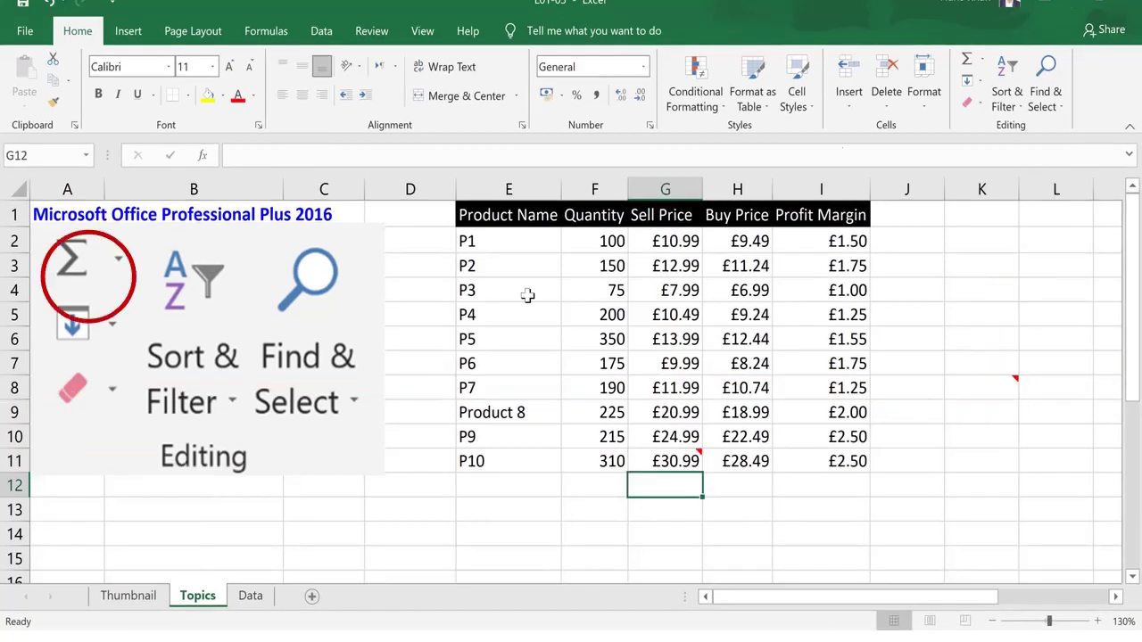
Step: Review the functions offered by AutoSum and switch to the Data worksheet
click(984, 62)
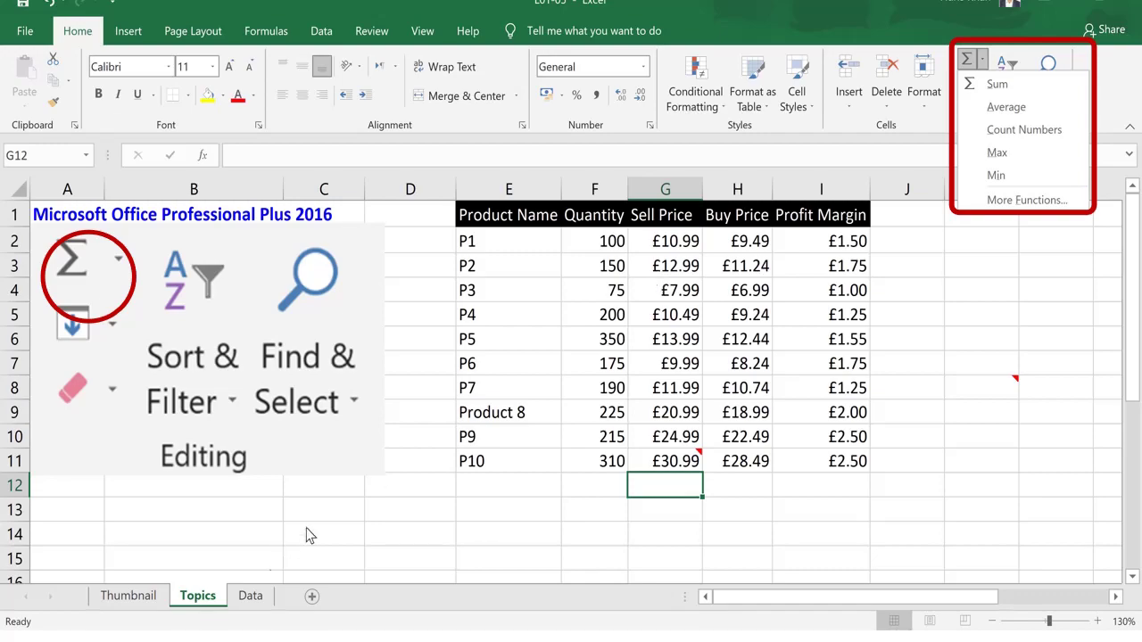
click(247, 594)
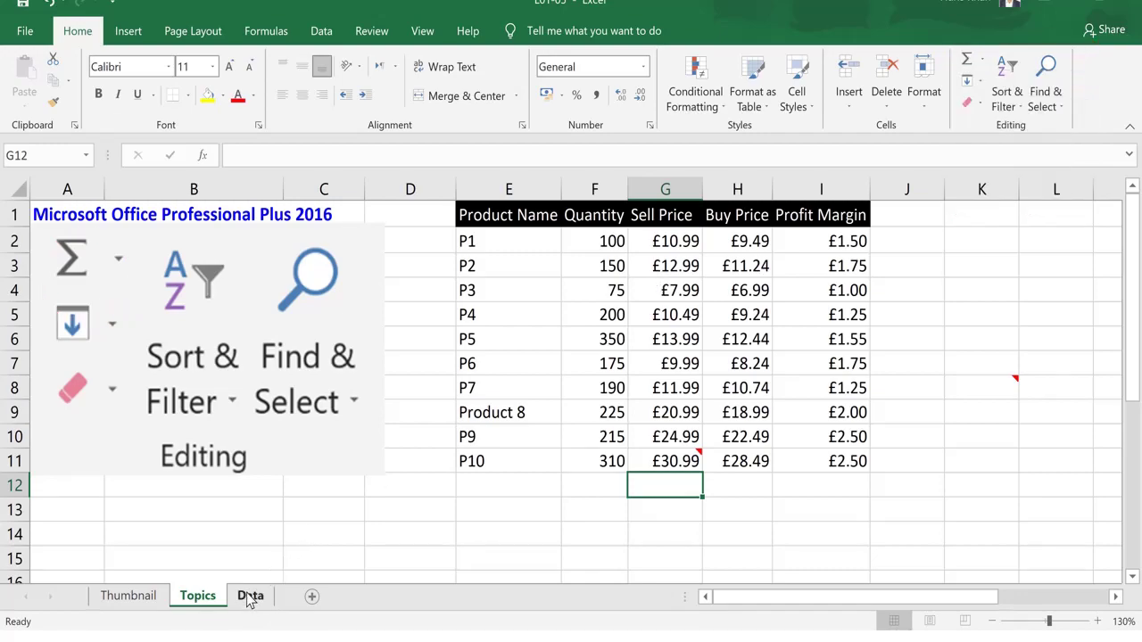
click(251, 596)
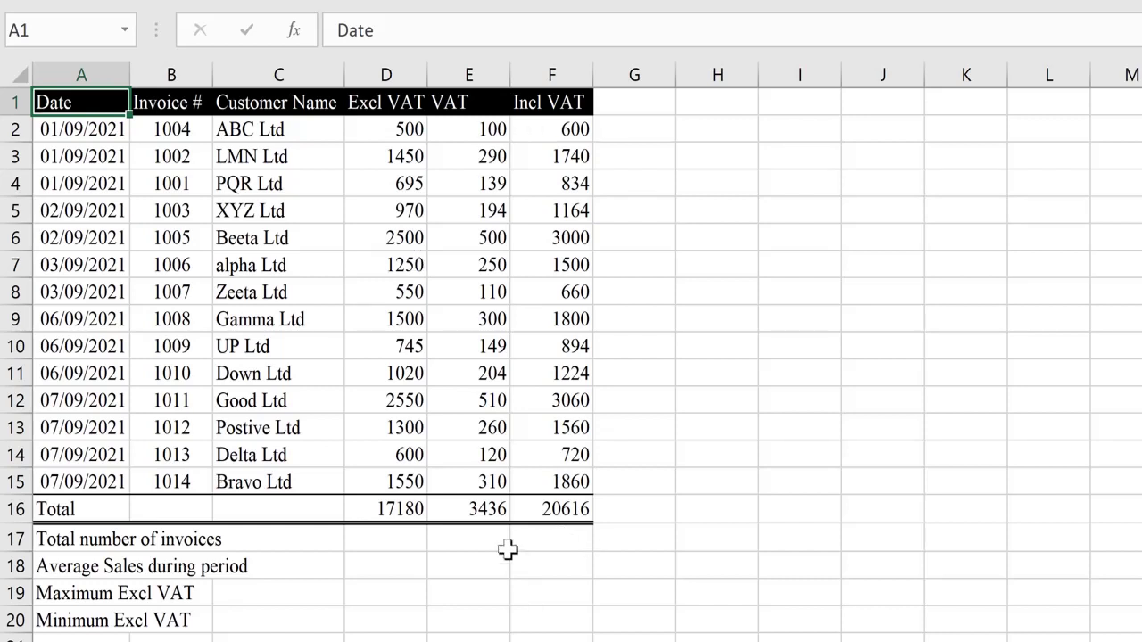
Step: Examine the summary labels for total number of invoices and average sales in A17 and A18
click(44, 539)
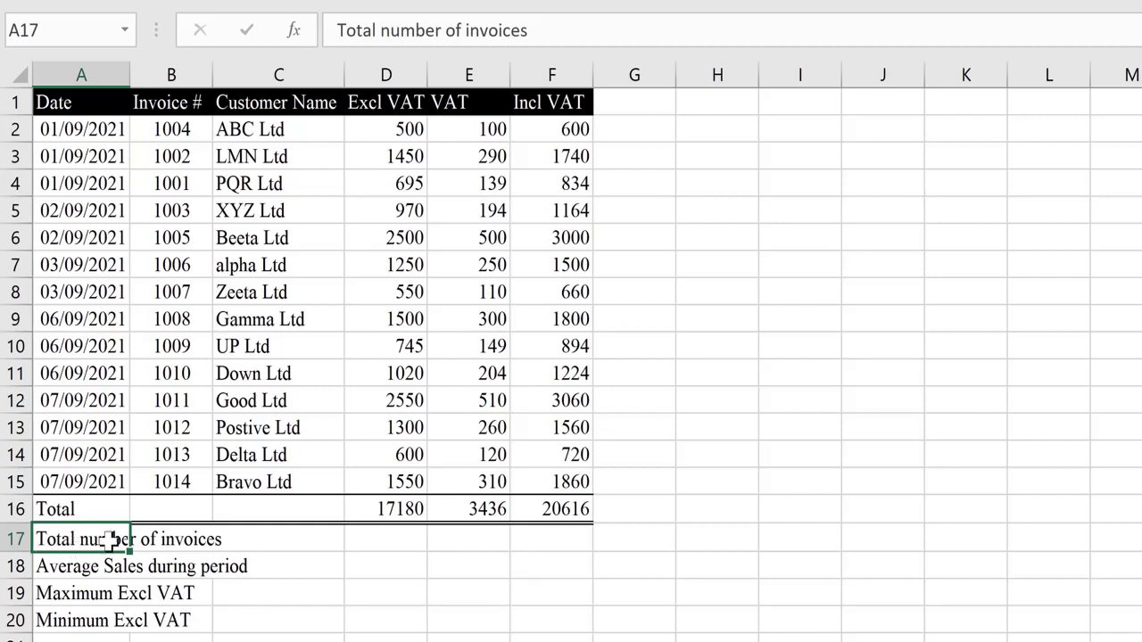
click(69, 565)
click(56, 539)
Step: Insert the AutoSum Count Numbers function in F17 for the total number of invoices
click(568, 546)
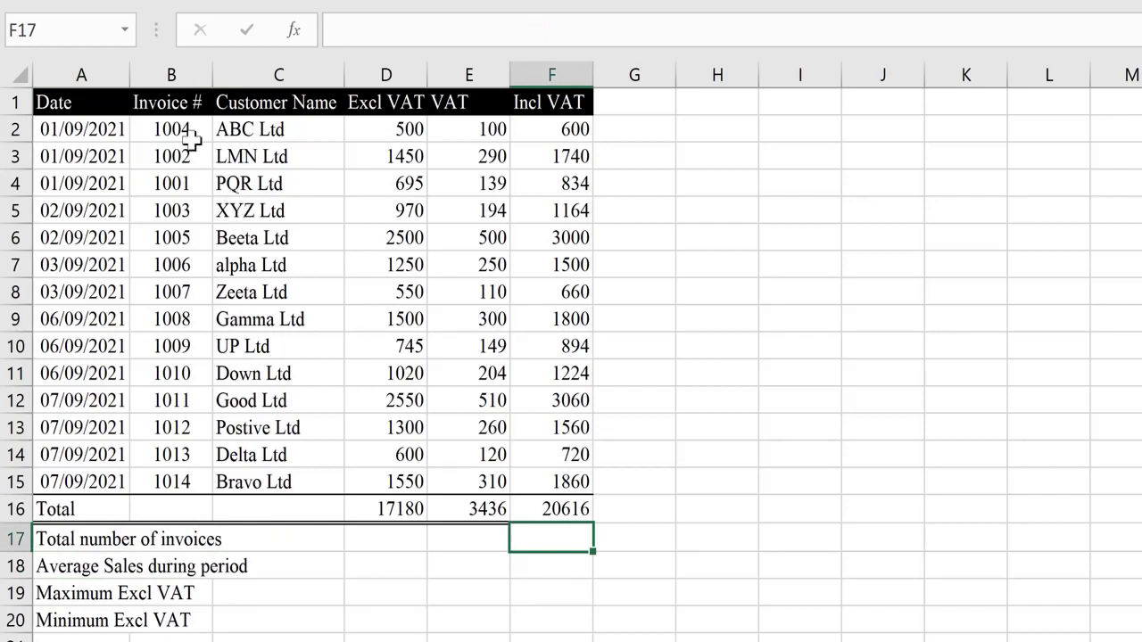
drag(185, 128, 201, 468)
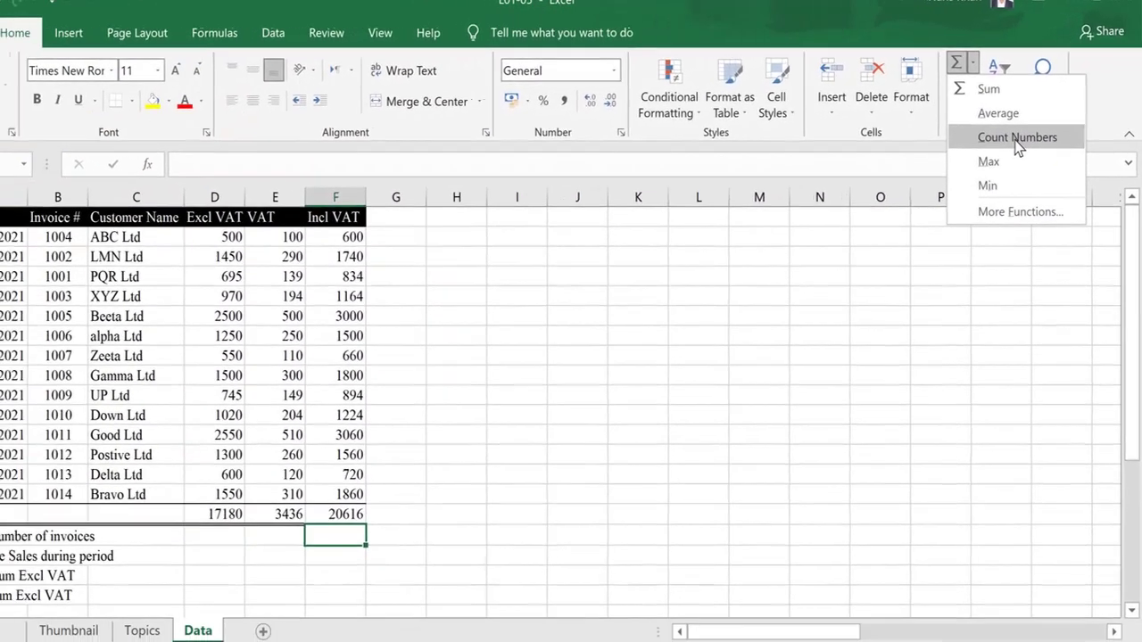
click(1017, 141)
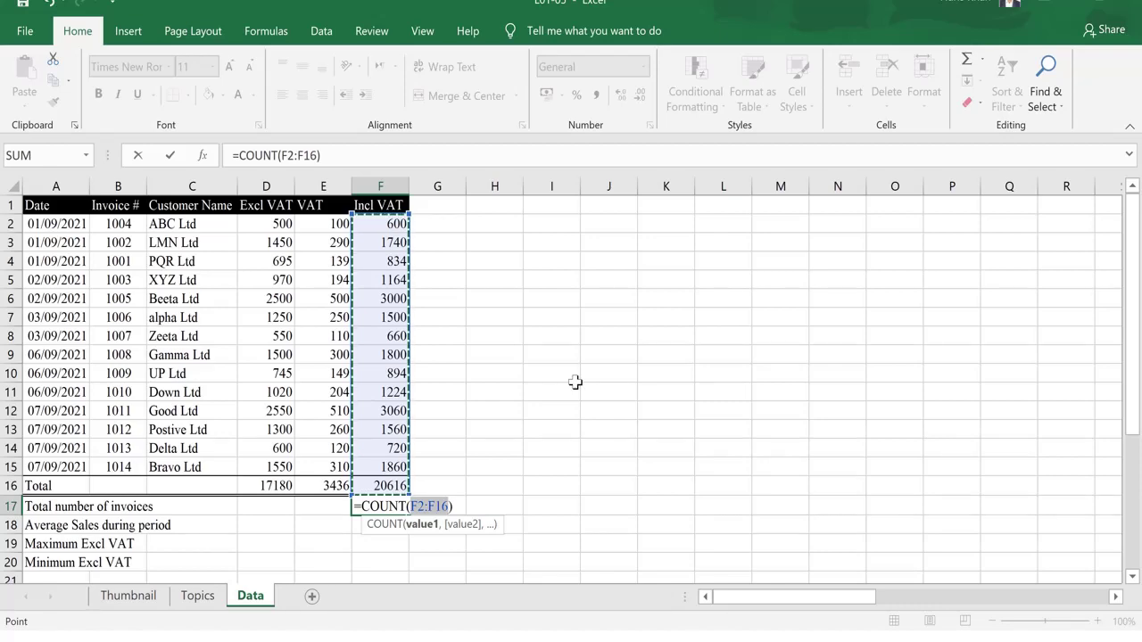
Step: Set the COUNT range in F17 to the Incl VAT values F2:F15, leaving out the total row, and enter the formula
key(Up)
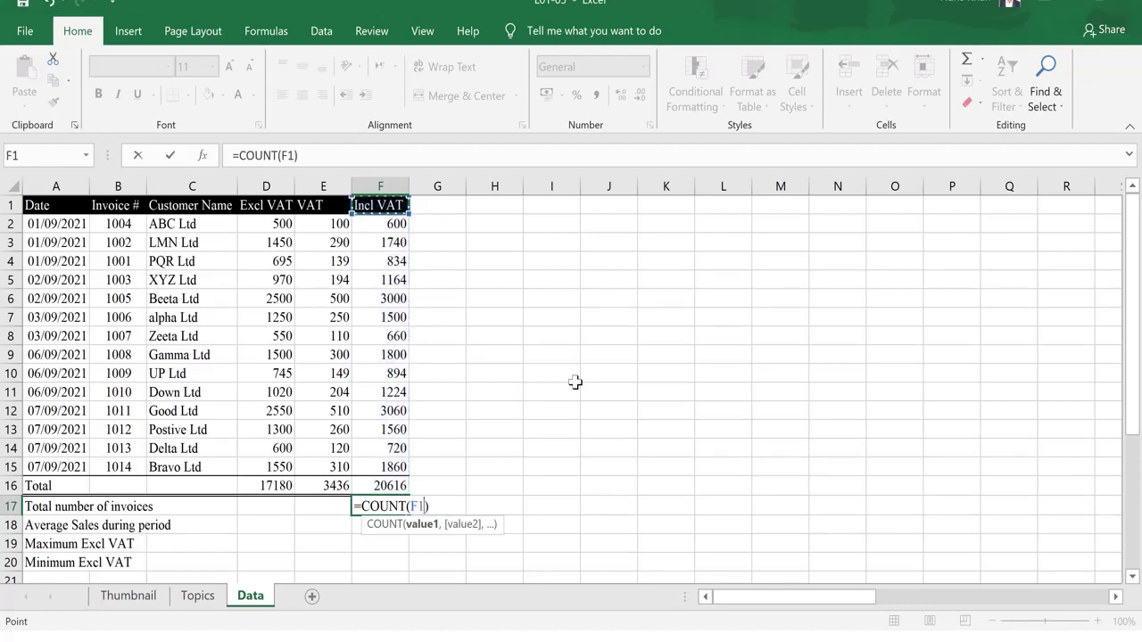
key(Down)
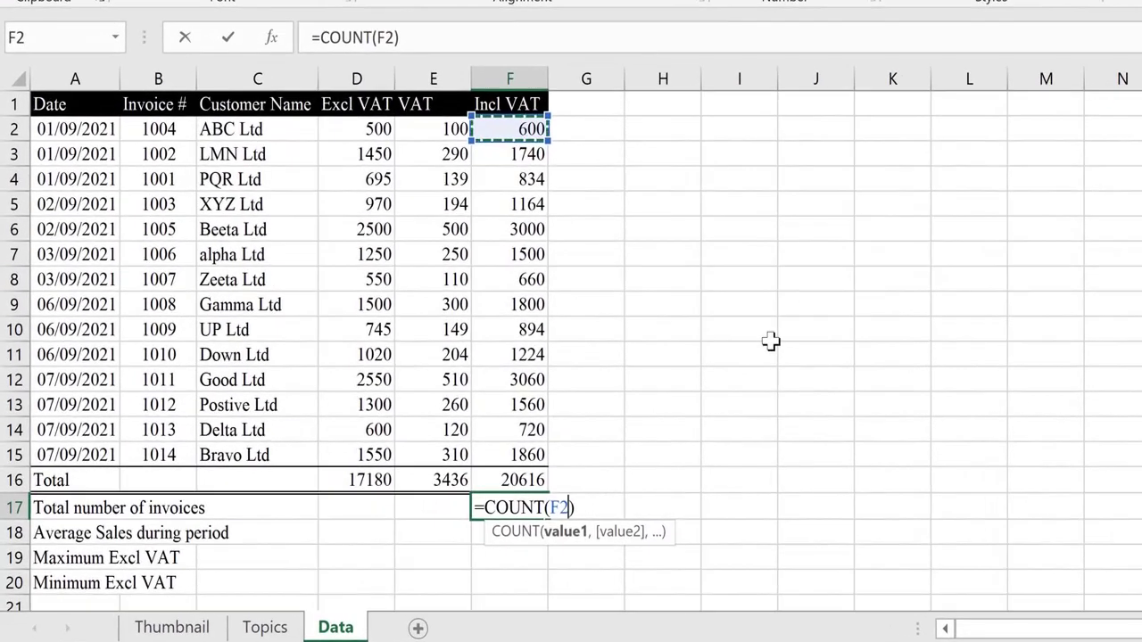
key(shift+Down)
key(shift+Down)
key(shift+Down)
key(shift+Down)
key(shift+Down)
key(shift+Down)
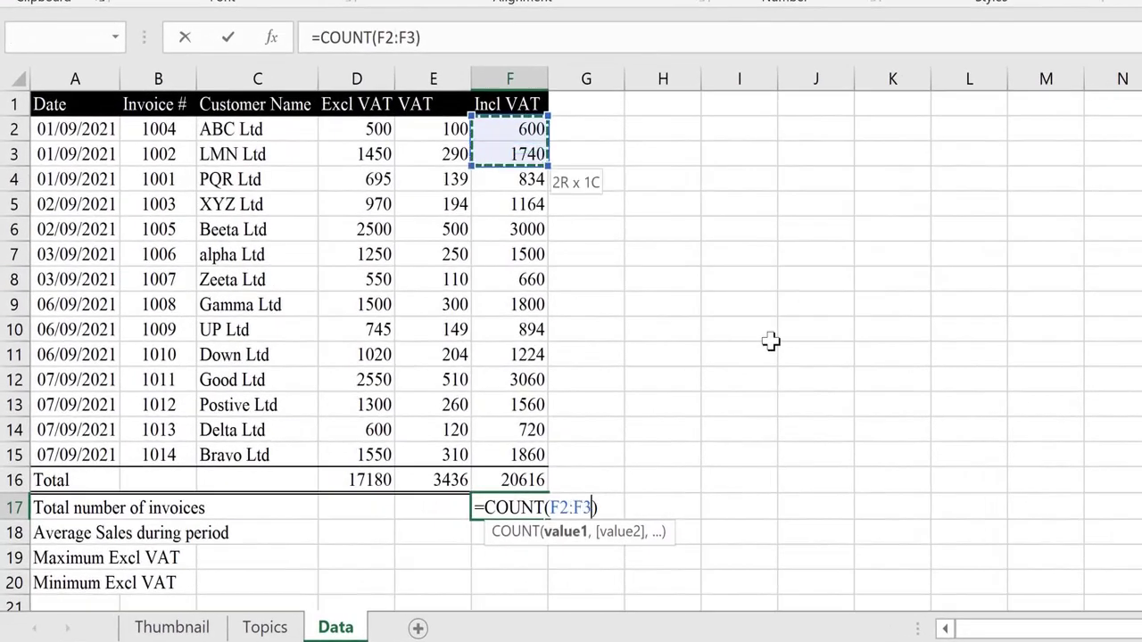
key(shift+Down)
key(shift+Down)
key(shift+Down)
key(shift+Down)
key(shift+Down)
key(shift+Down)
key(shift+Down)
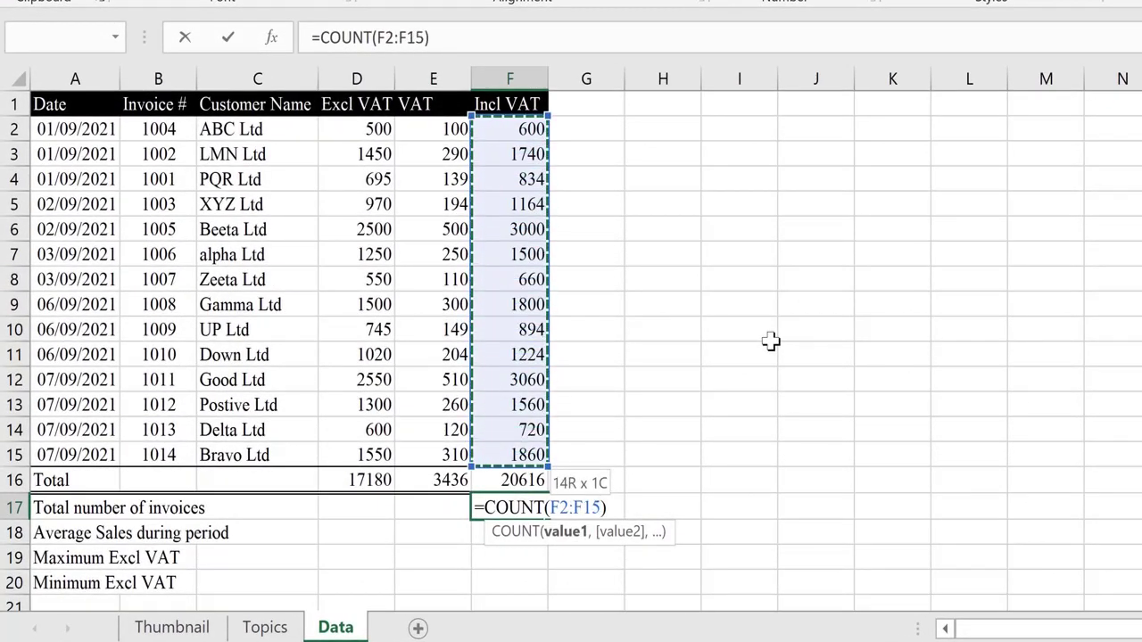
key(Return)
key(Up)
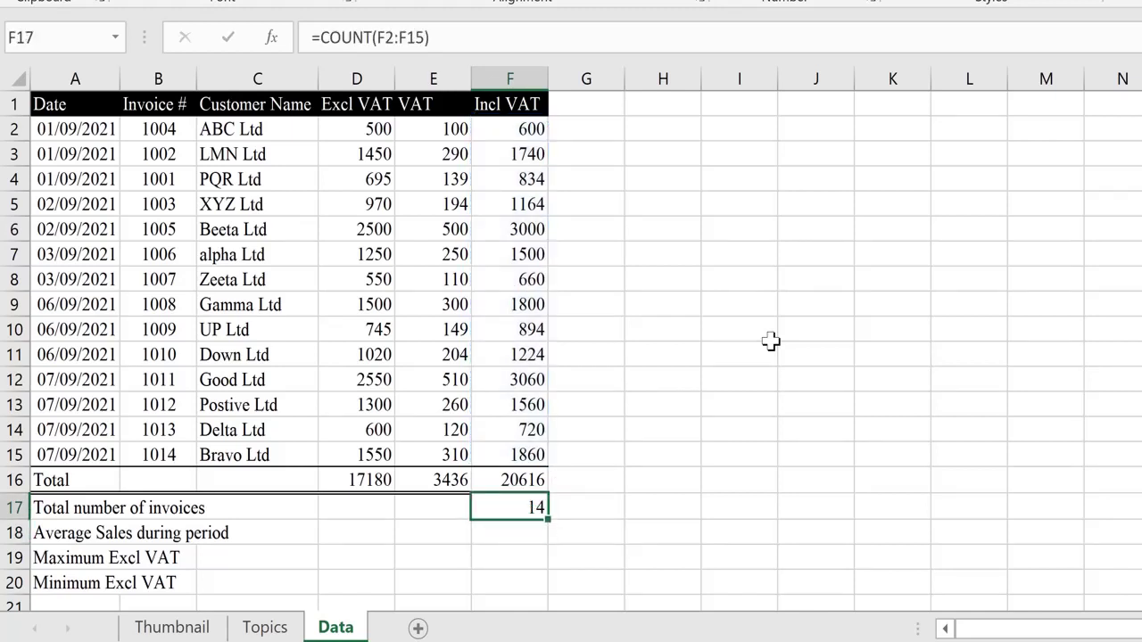
Step: Change the COUNT range in F17 to the customer names in C2:C15
key(Home)
key(F2)
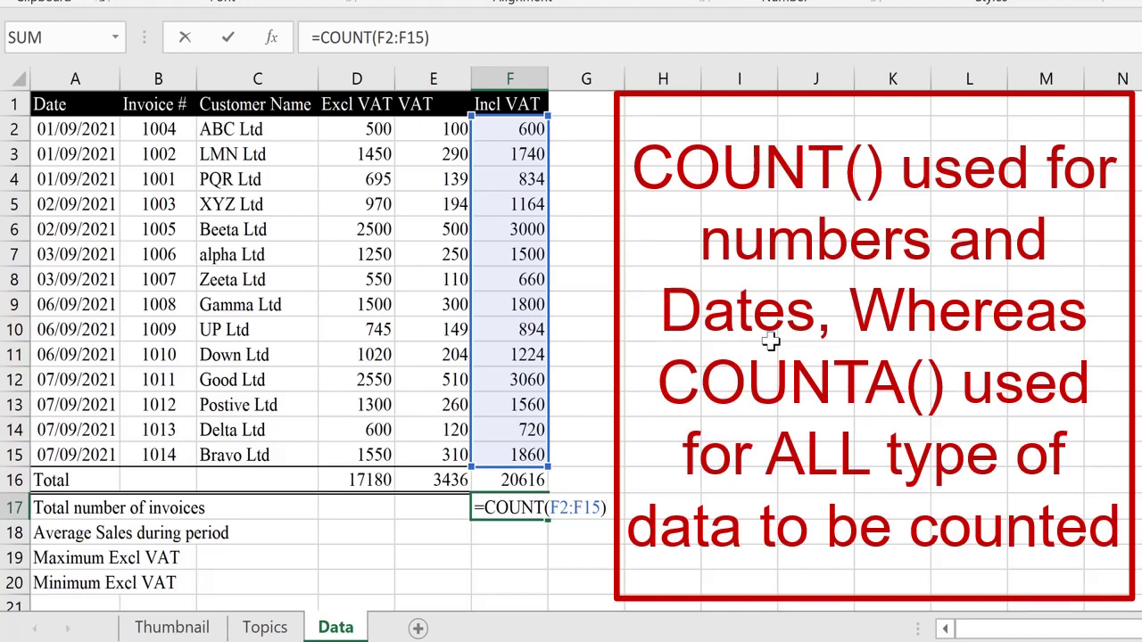
key(Left)
key(Left)
key(Left)
key(Left)
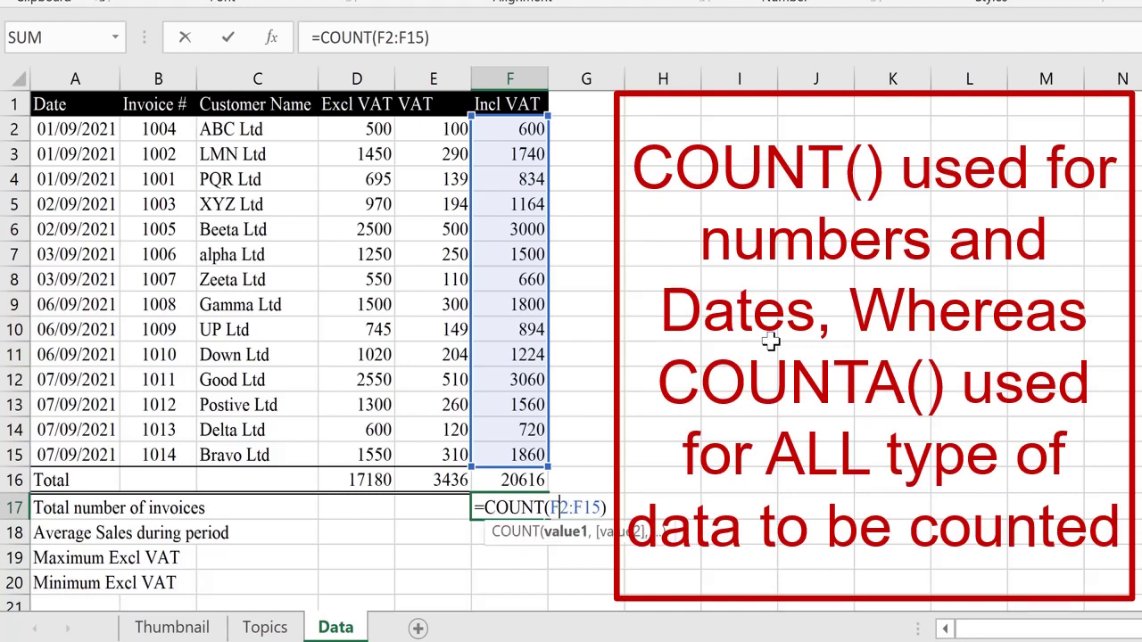
key(shift+Left)
text(c)
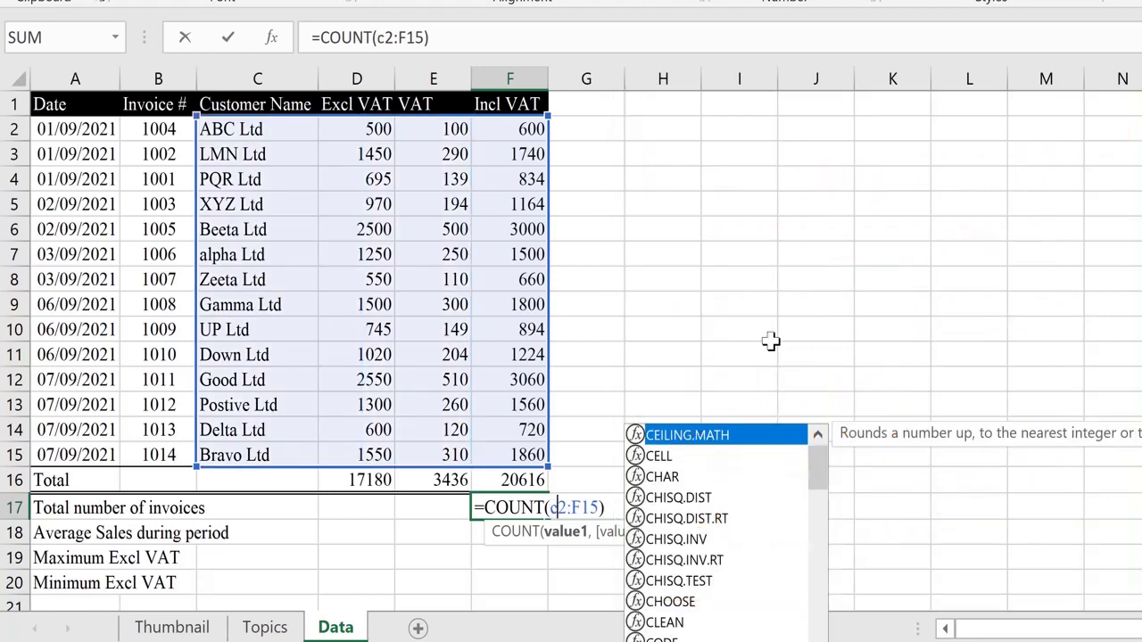
key(shift+Right)
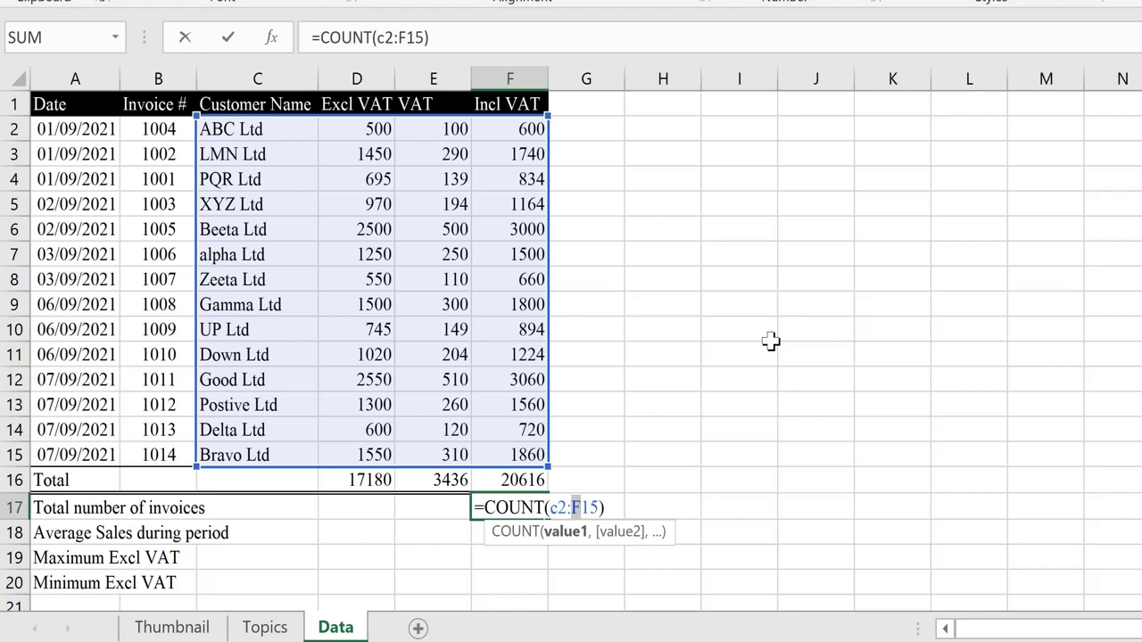
text(c)
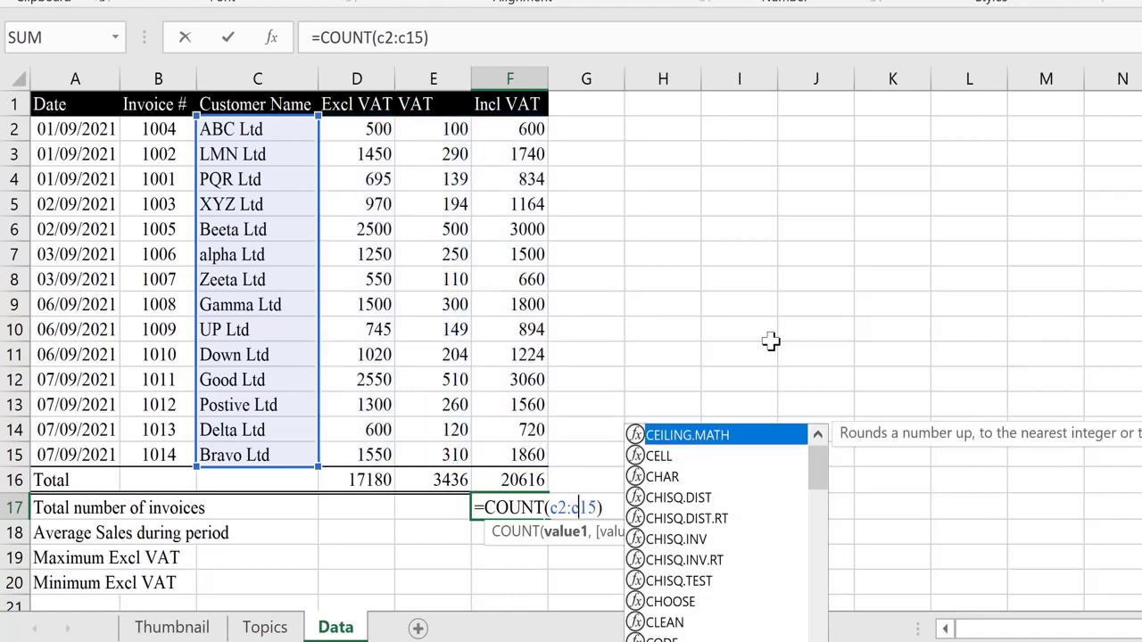
key(Return)
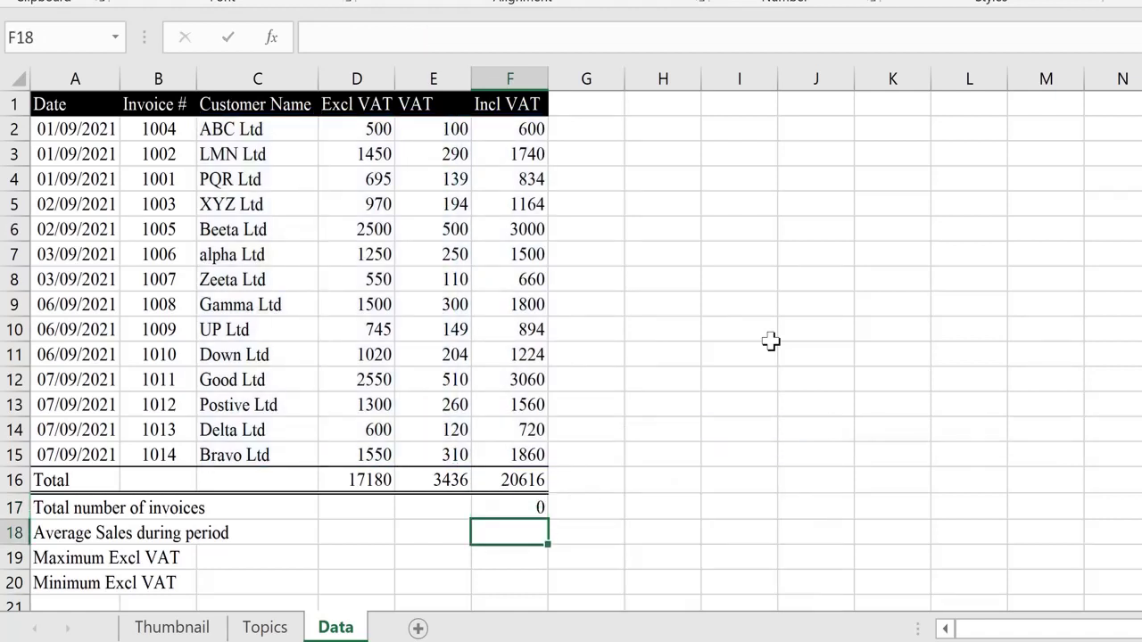
key(Up)
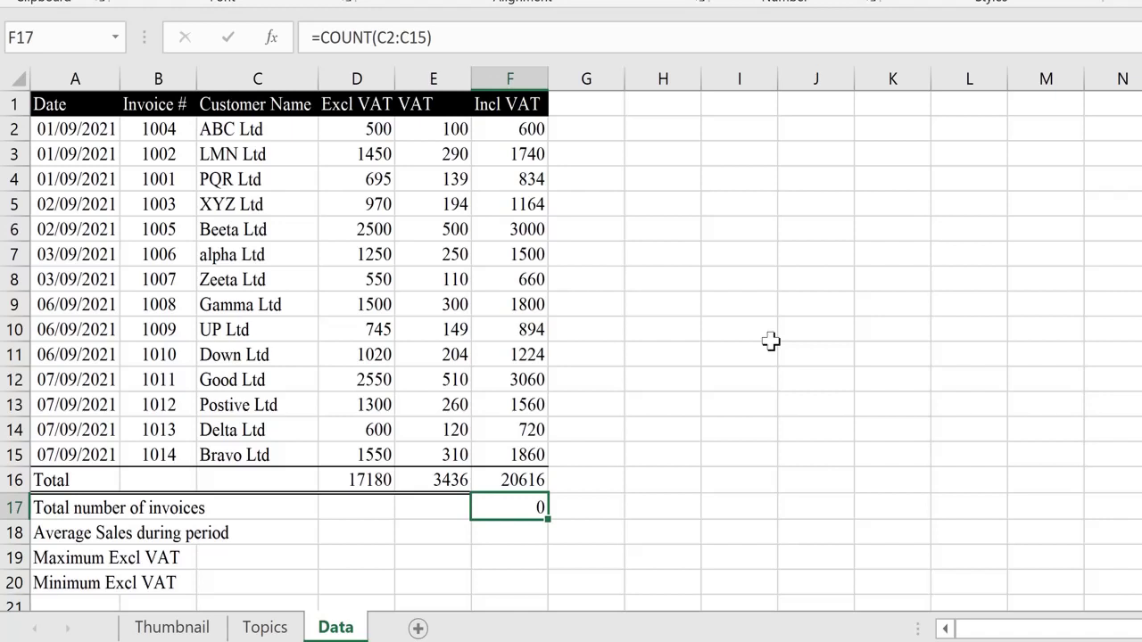
Step: Replace COUNT with COUNTA in the F17 formula, keeping the range C2:C15
key(ctrl+Left)
key(ctrl+Right)
key(ctrl+Left)
key(ctrl+Right)
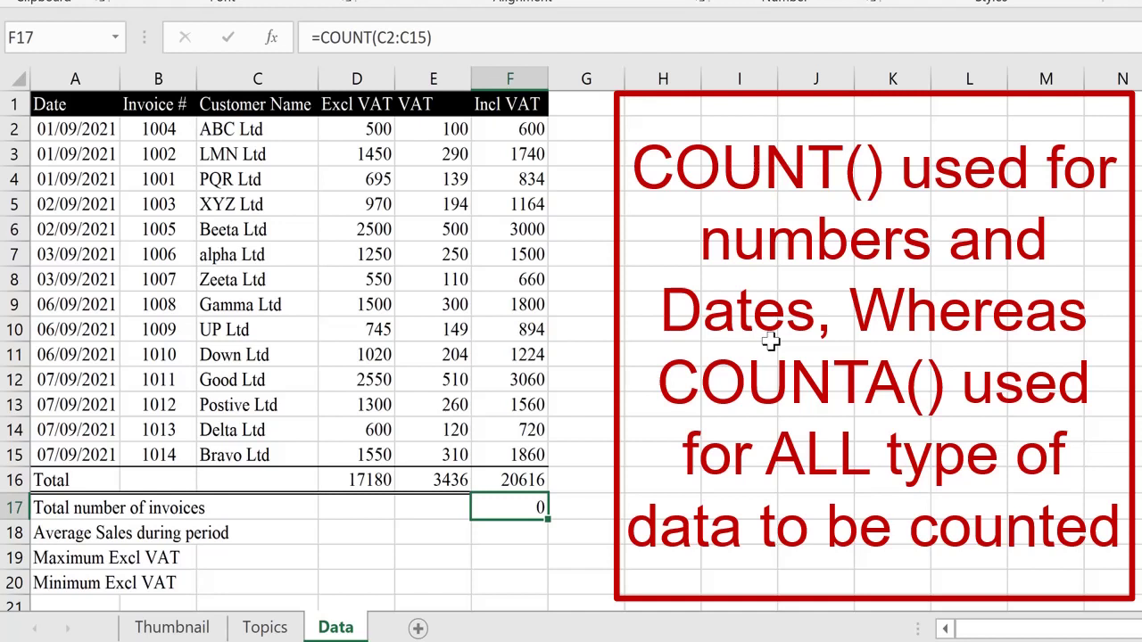
key(F2)
key(Left)
key(Left)
key(Left)
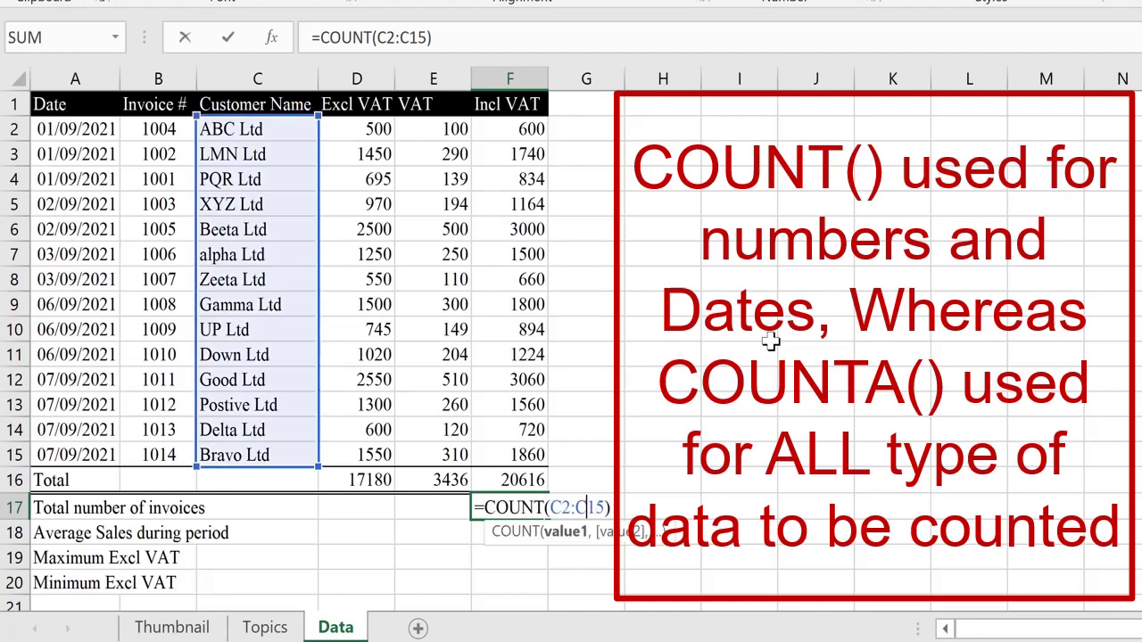
key(Left)
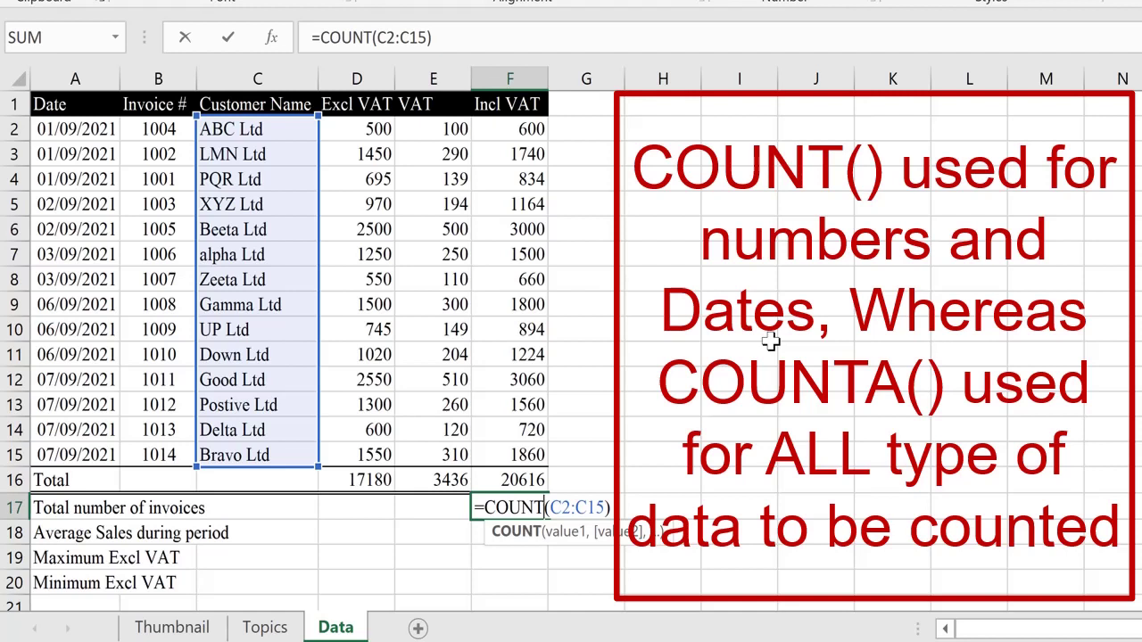
text(A)
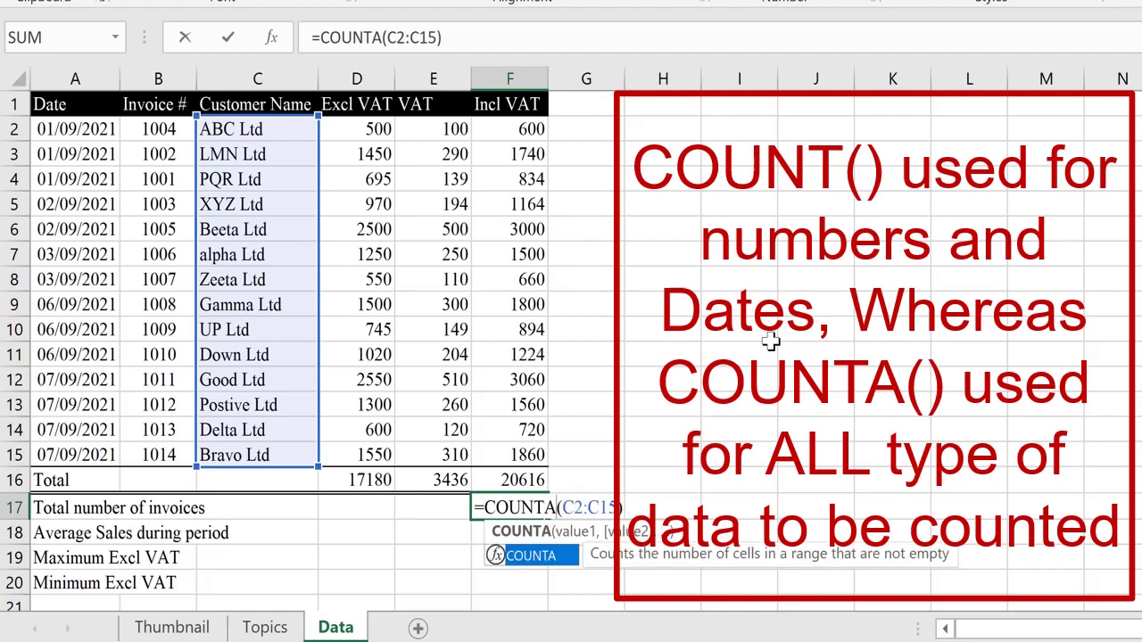
key(ctrl+Return)
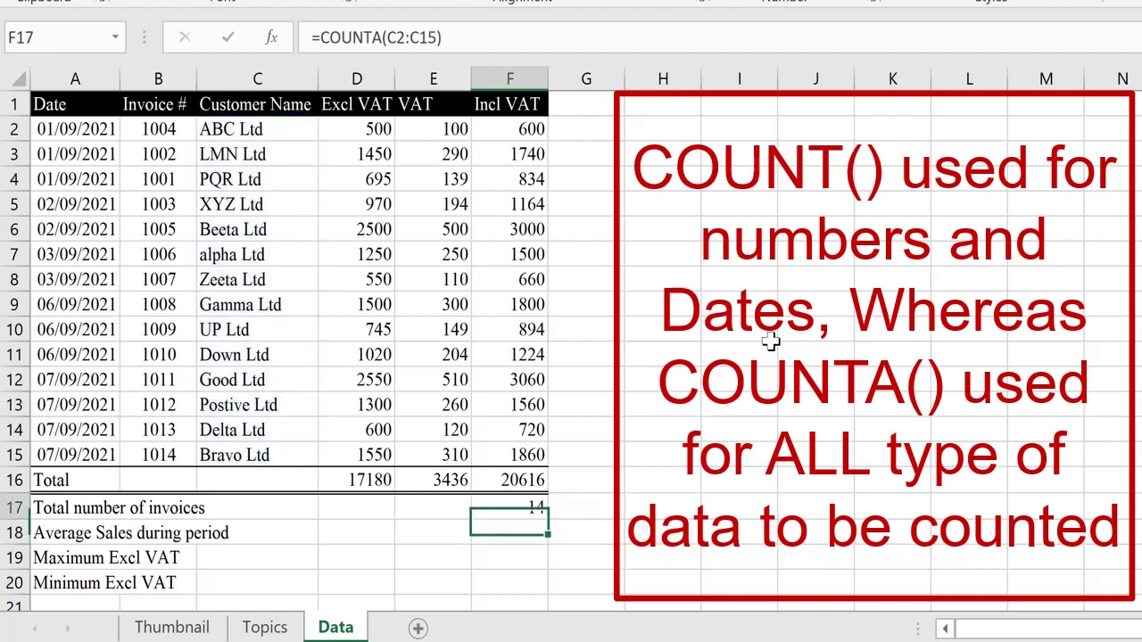
Step: Check the COUNTA formula in F17 against its row label and select the Customer Name column it counts
key(Home)
key(ctrl+Right)
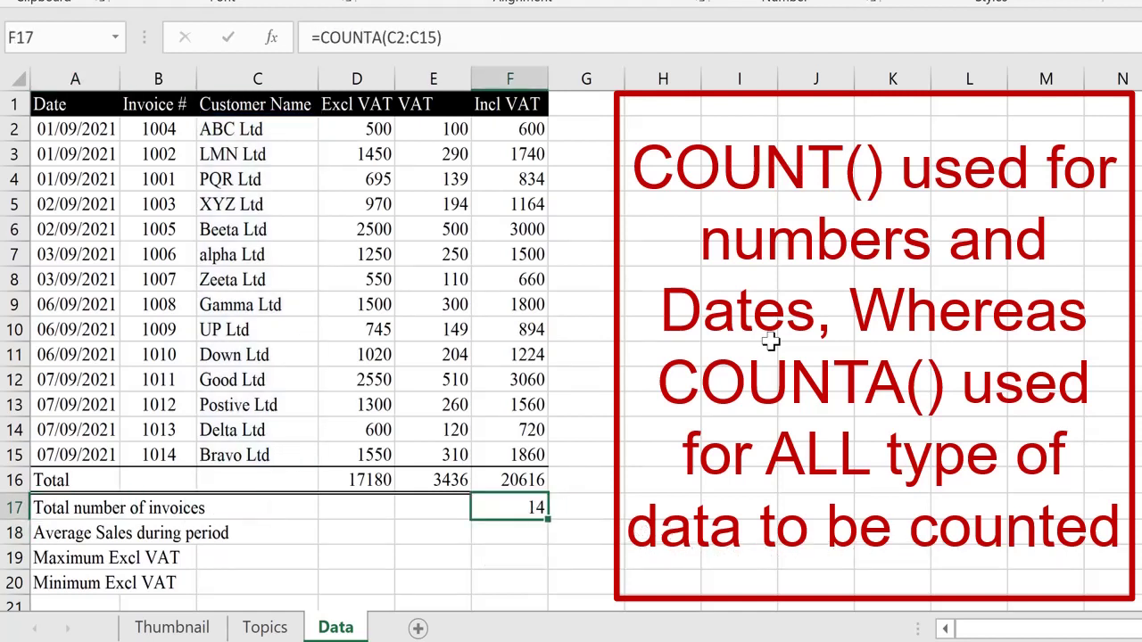
key(ctrl+Left)
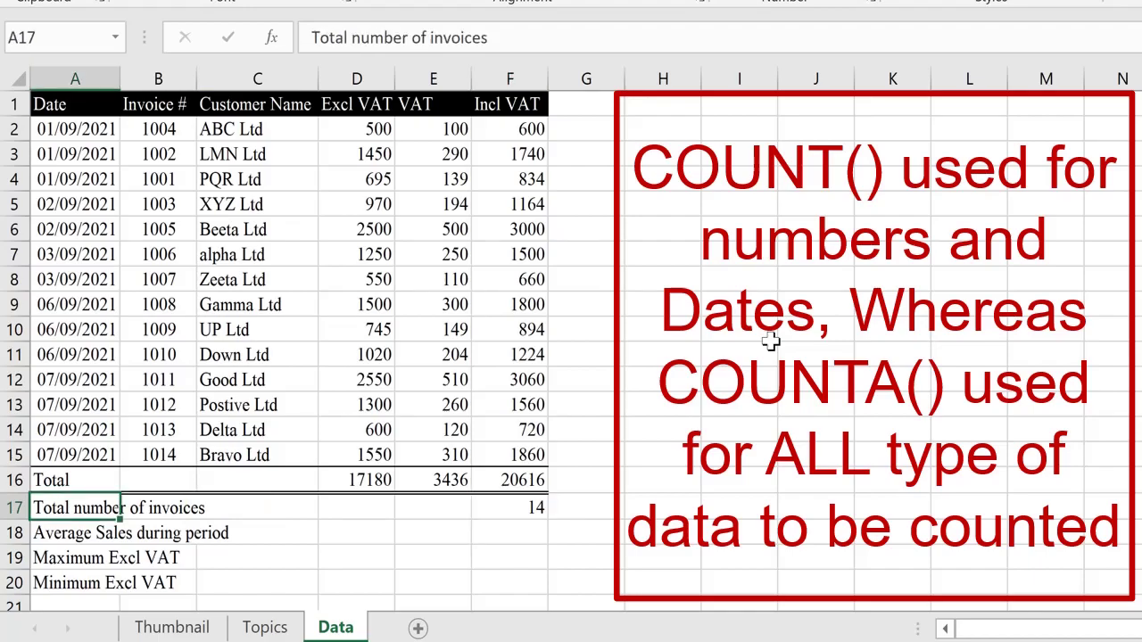
key(ctrl+Right)
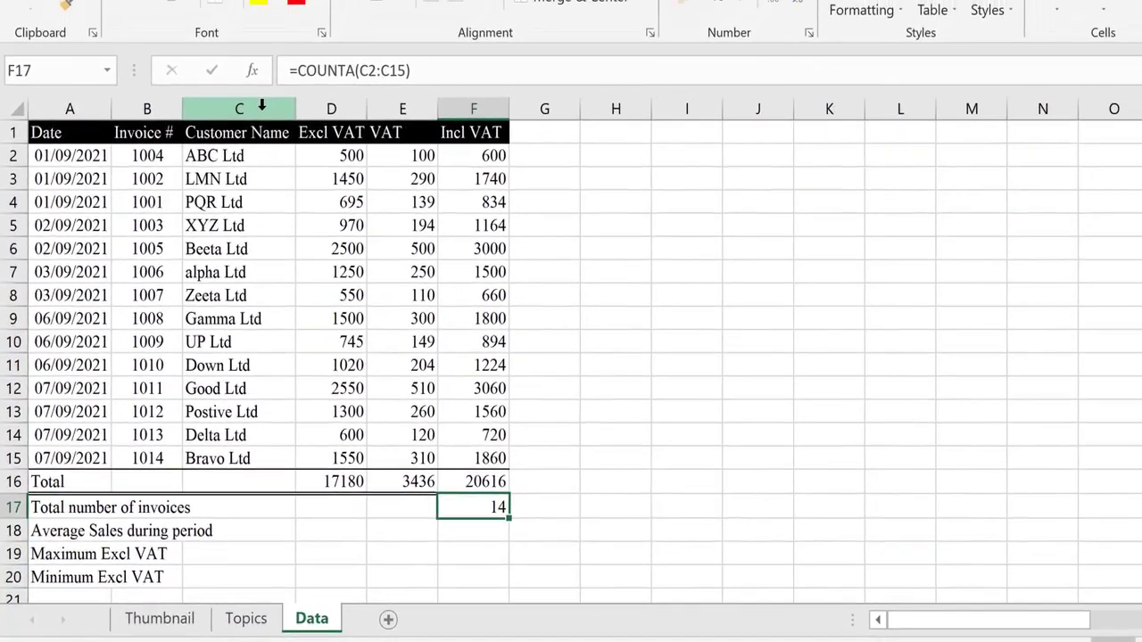
click(262, 106)
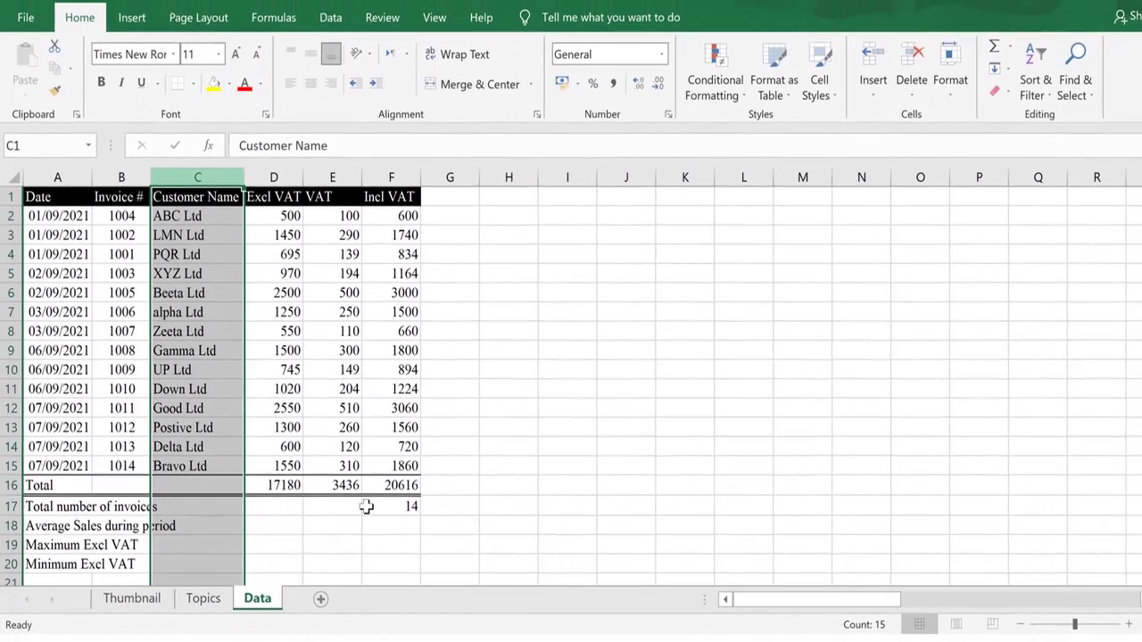
Step: Calculate the average sales in F18 with the AutoSum Average function over the Excl VAT values D2:D15
click(474, 530)
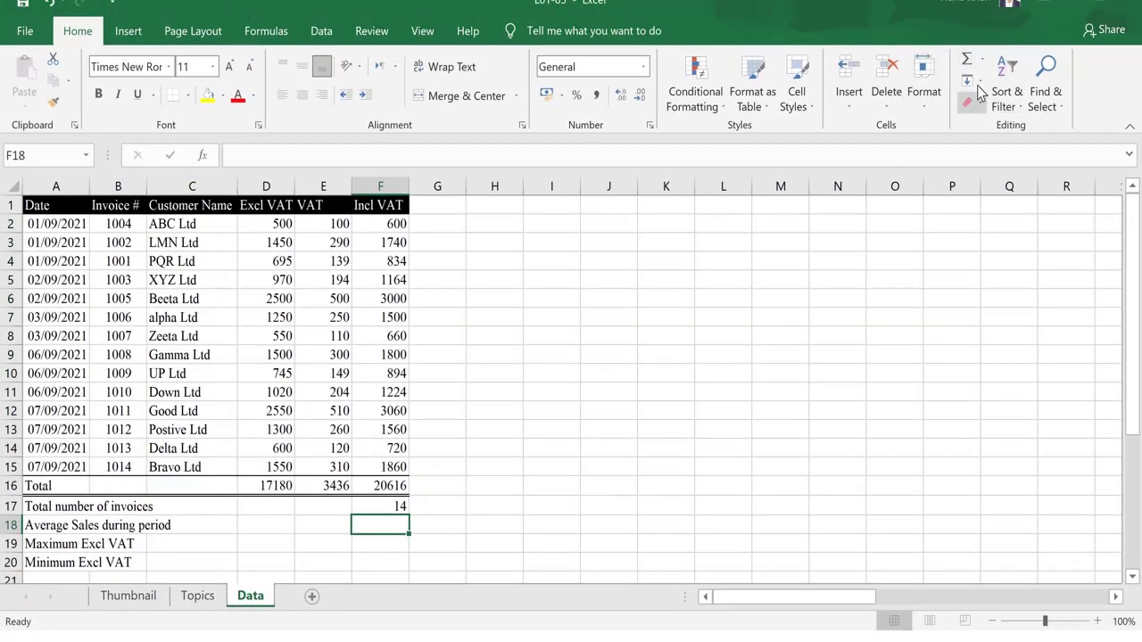
click(983, 61)
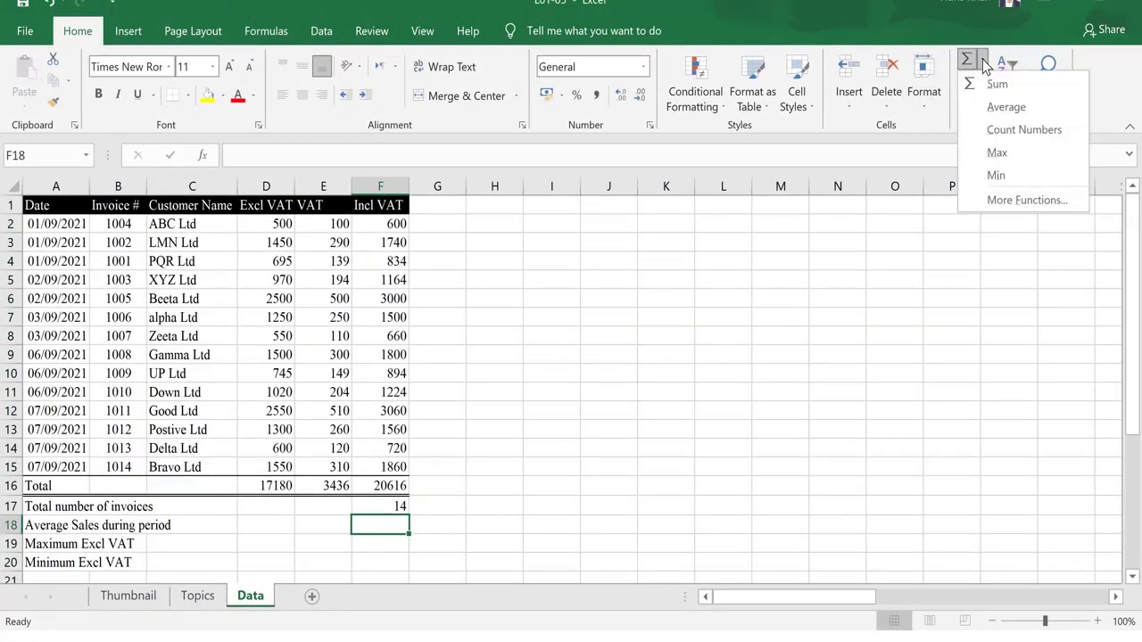
click(1006, 107)
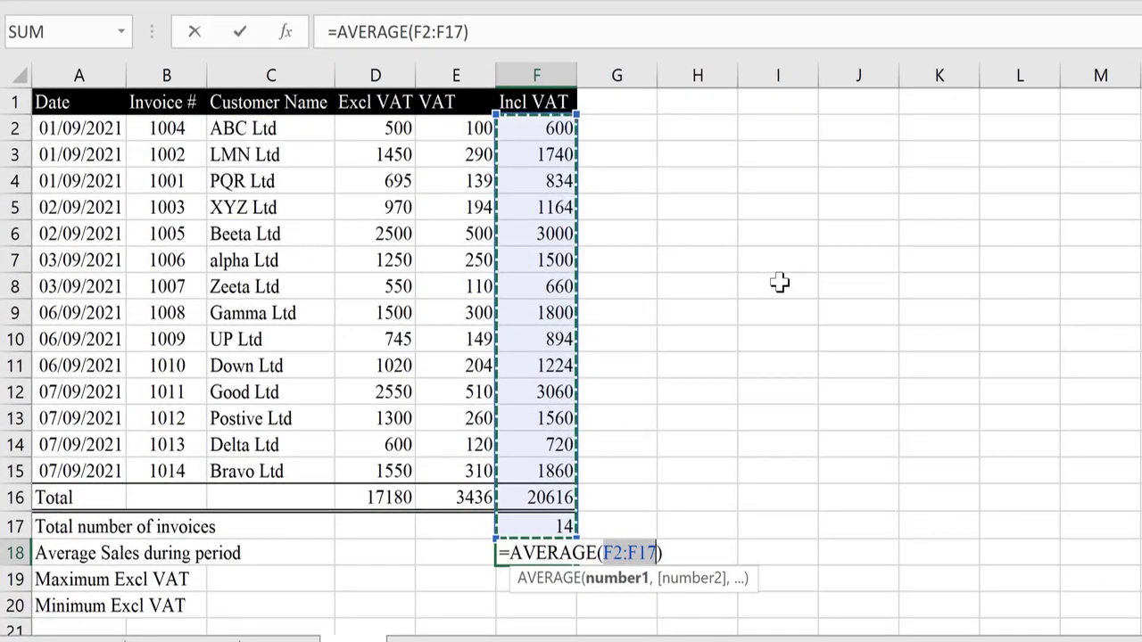
key(ctrl+Home)
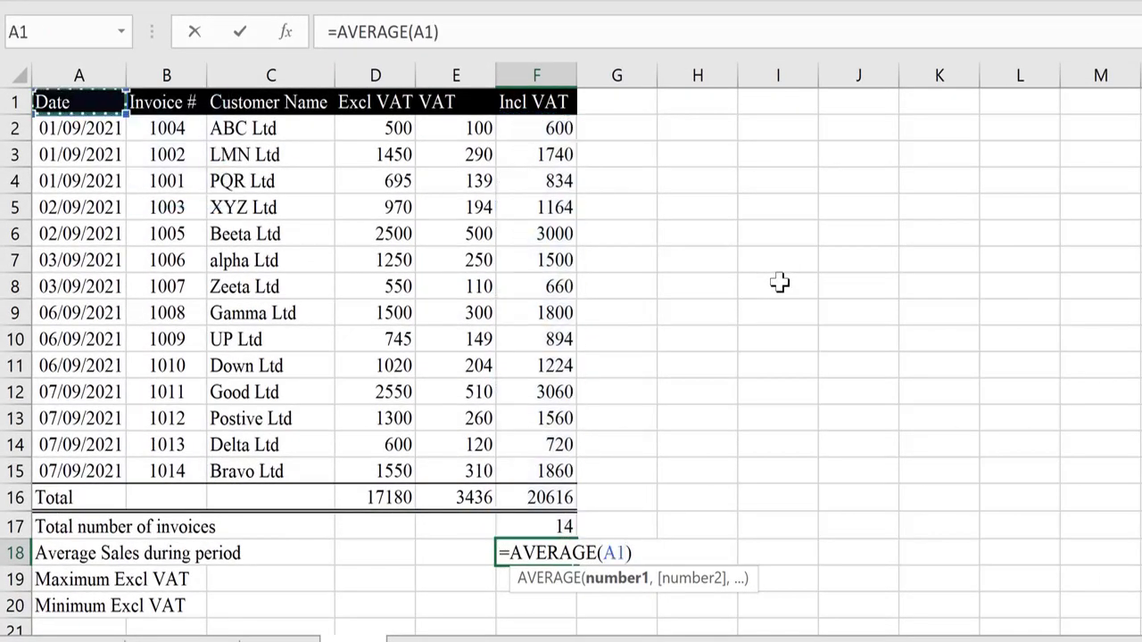
key(Down)
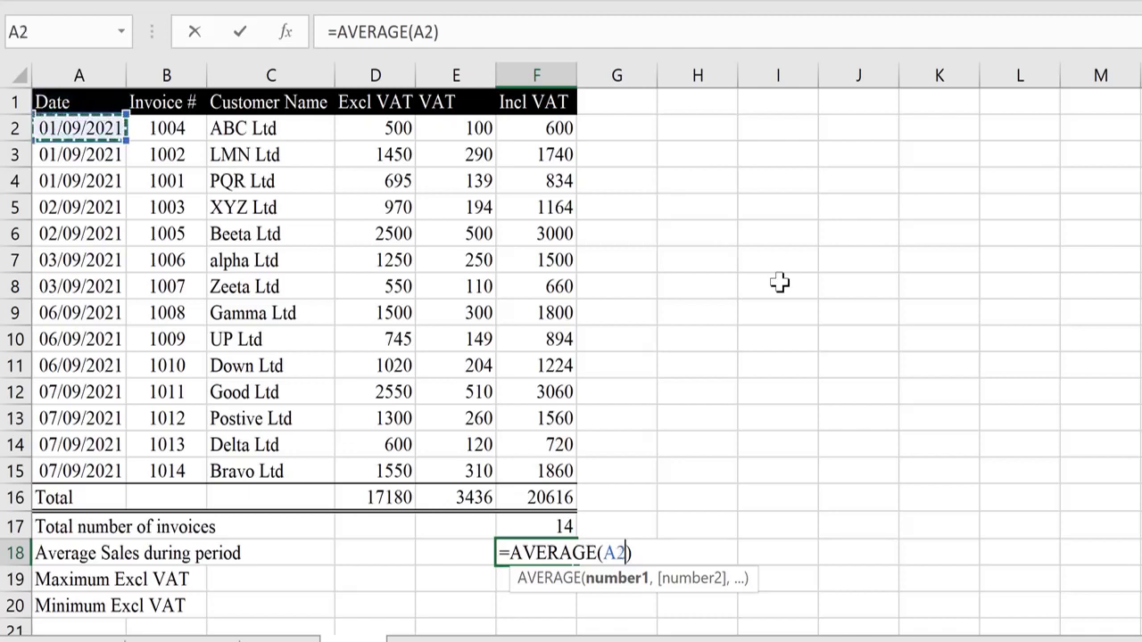
key(Right)
key(Right)
key(Right)
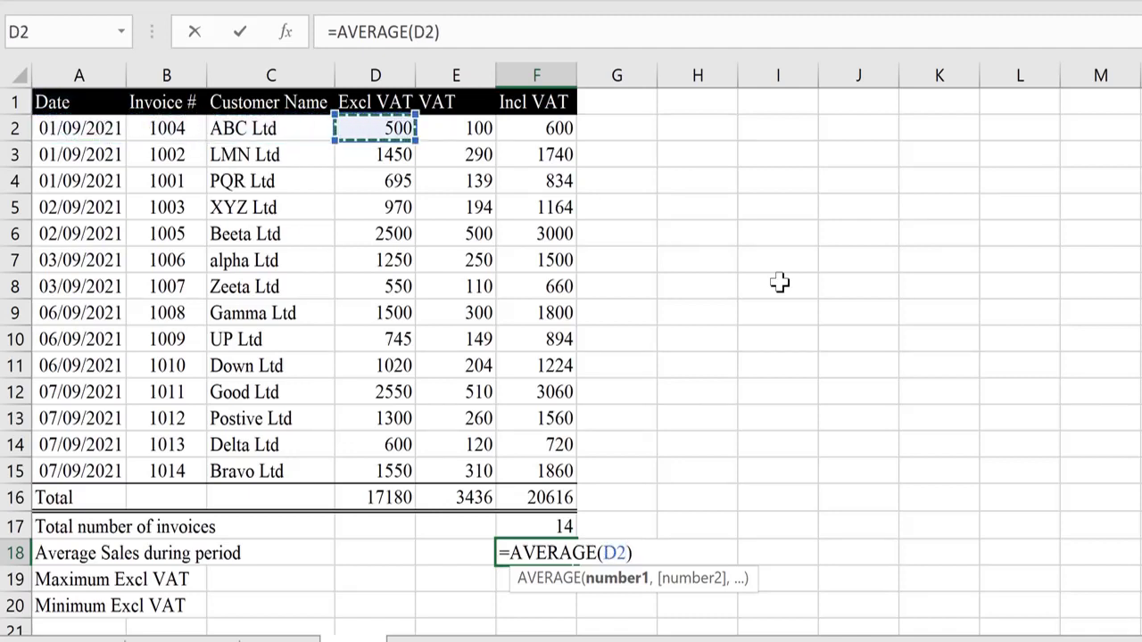
key(ctrl+shift+Down)
key(shift+Up)
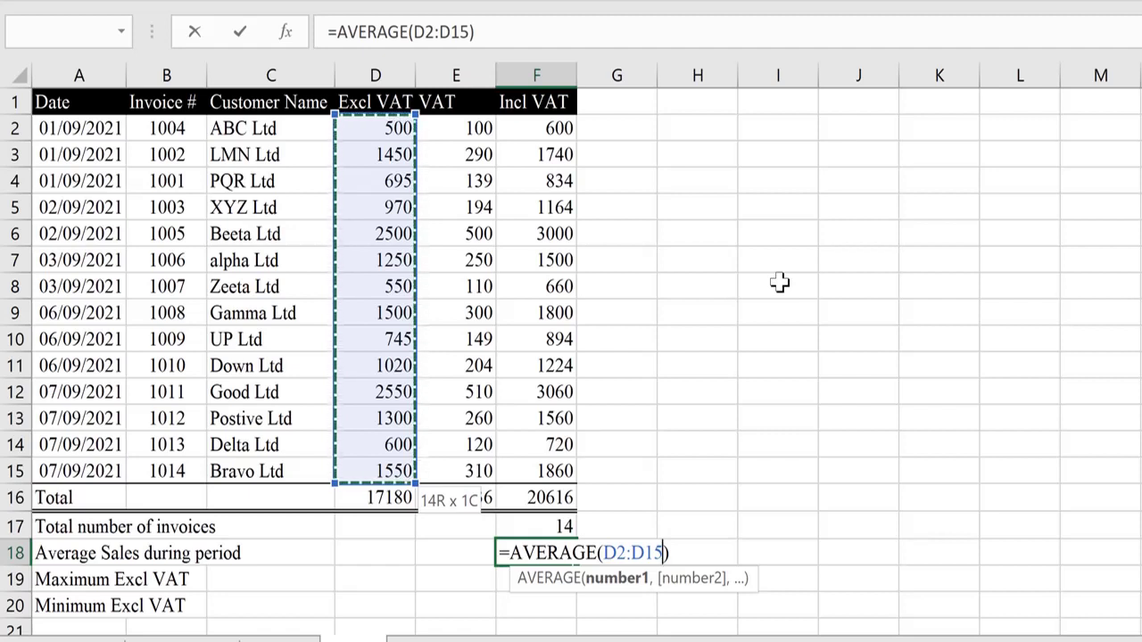
key(Return)
key(Up)
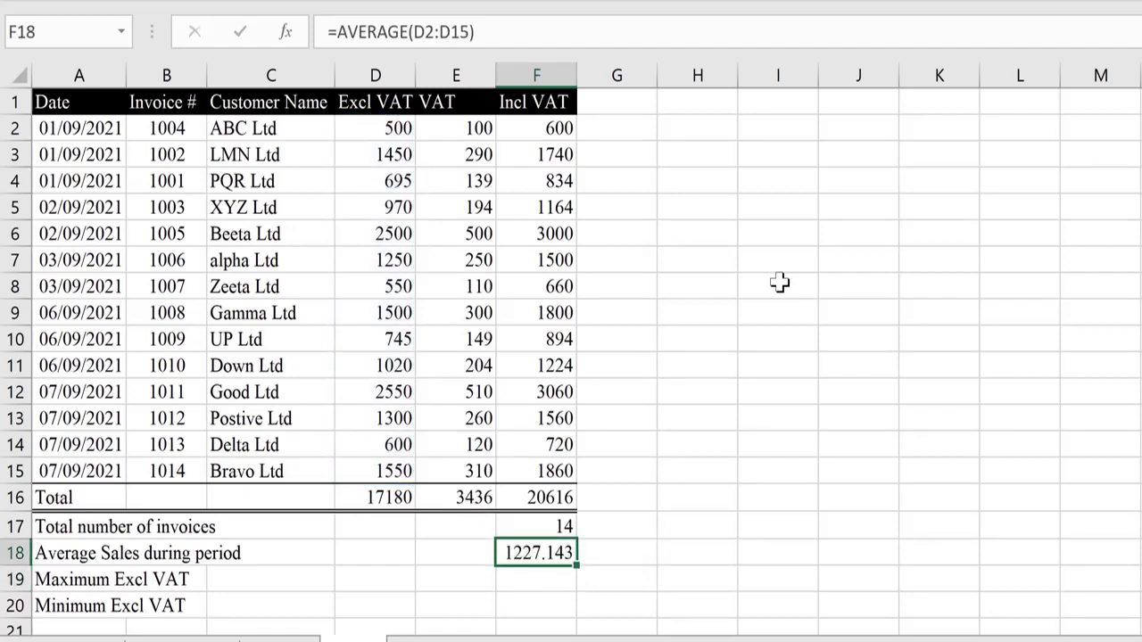
key(Left)
key(Right)
key(Left)
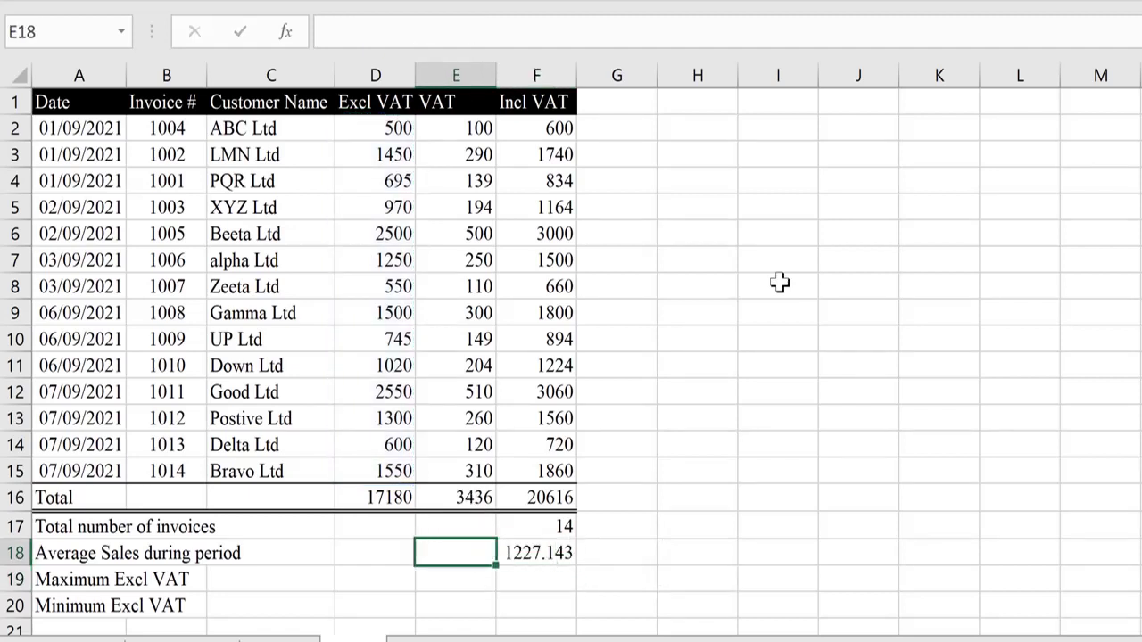
key(Right)
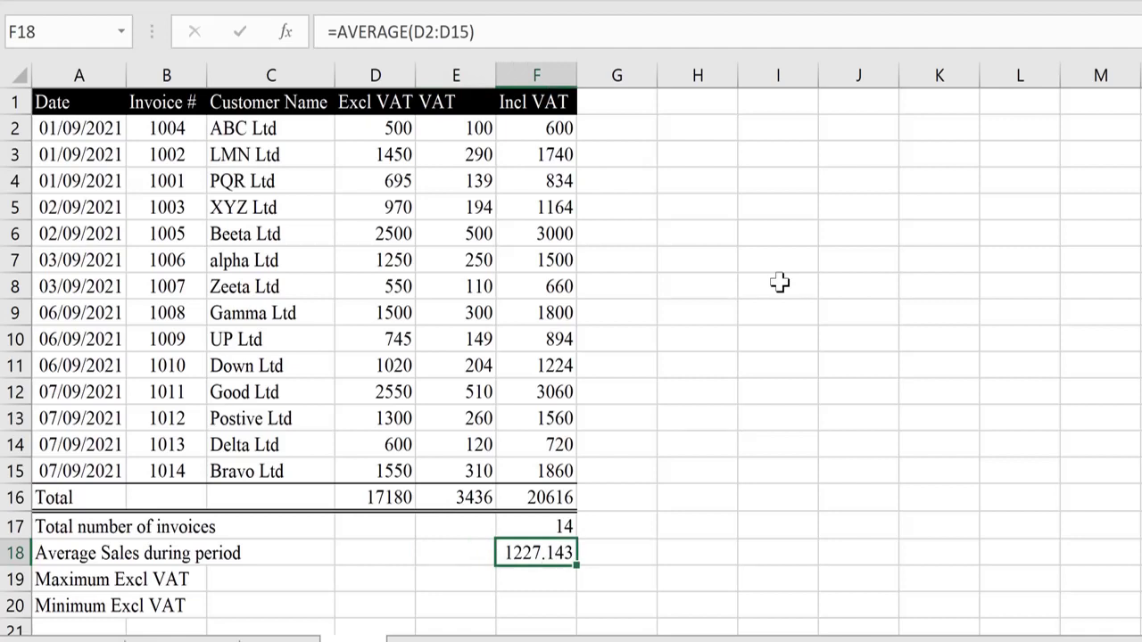
key(Left)
key(Left)
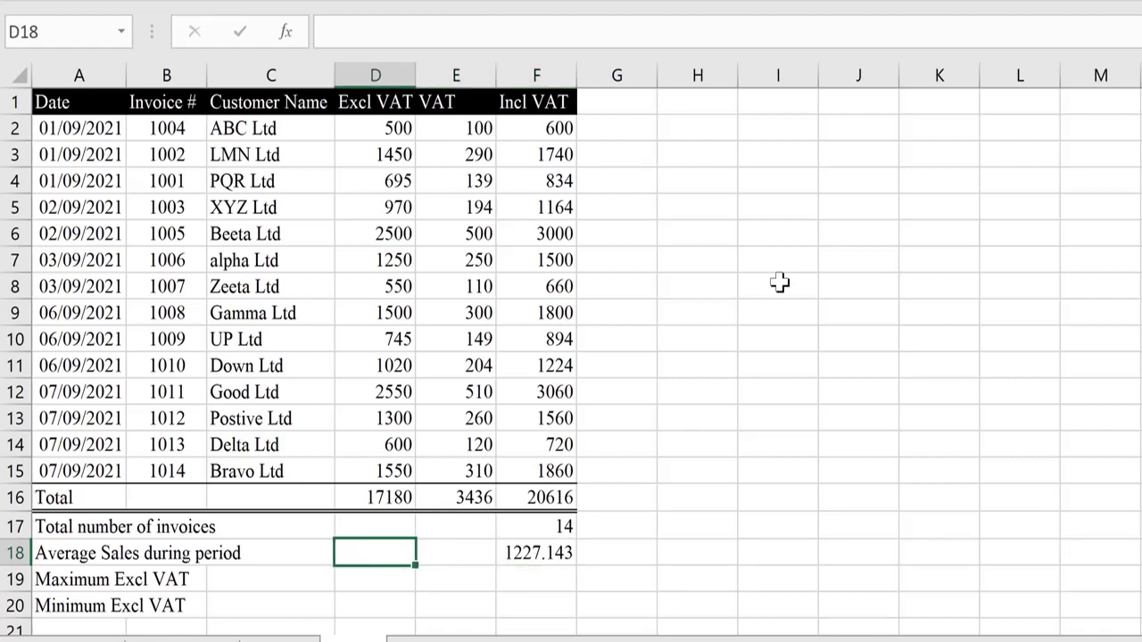
Step: Calculate the average manually in D18 by dividing the Excl VAT total by the invoice count with =D16/F17
text(=)
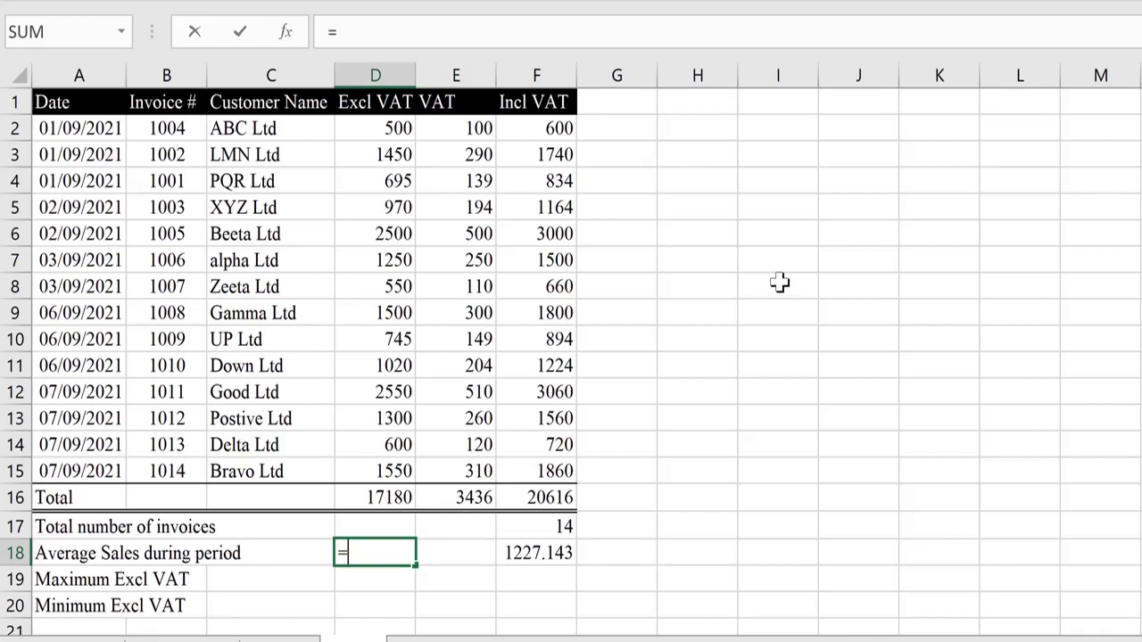
key(Up)
key(Up)
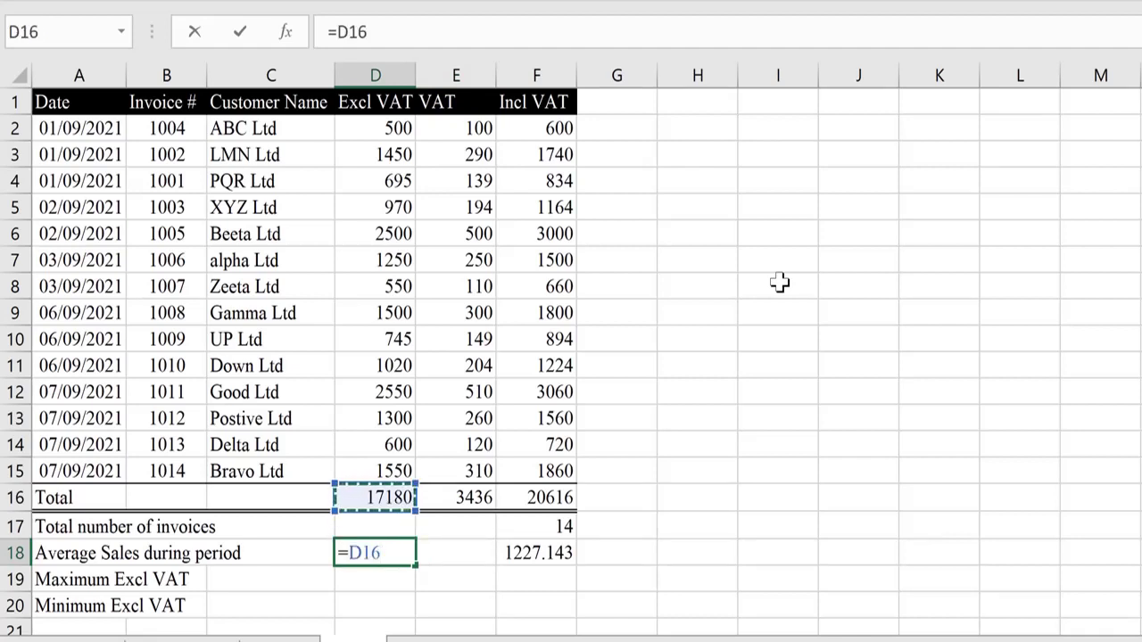
text(/)
key(Right)
key(Right)
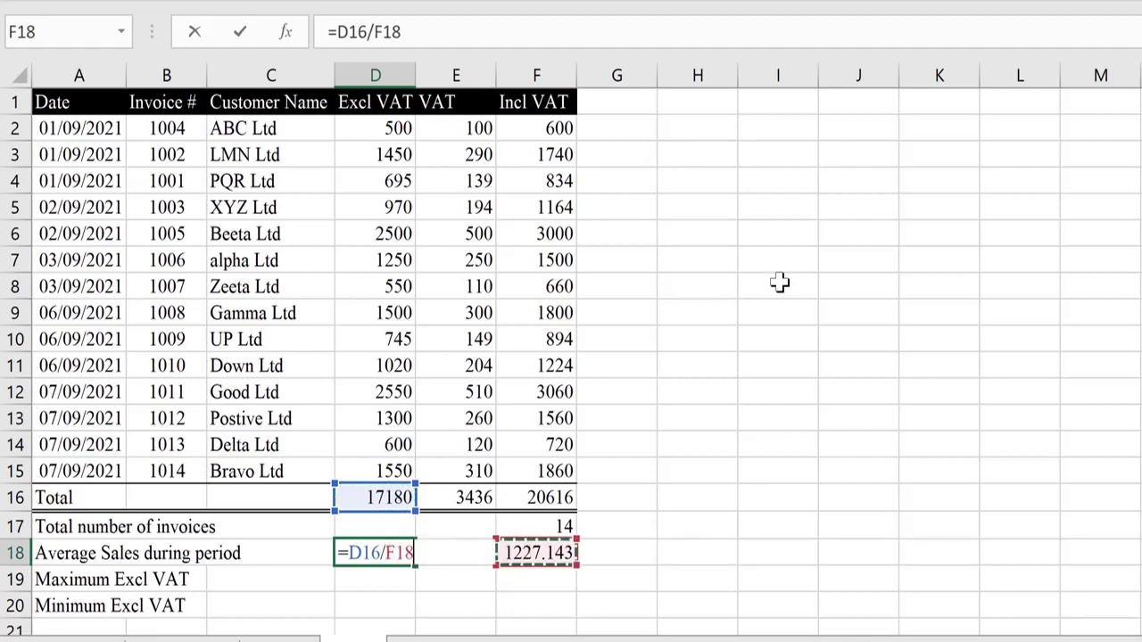
key(Up)
key(Return)
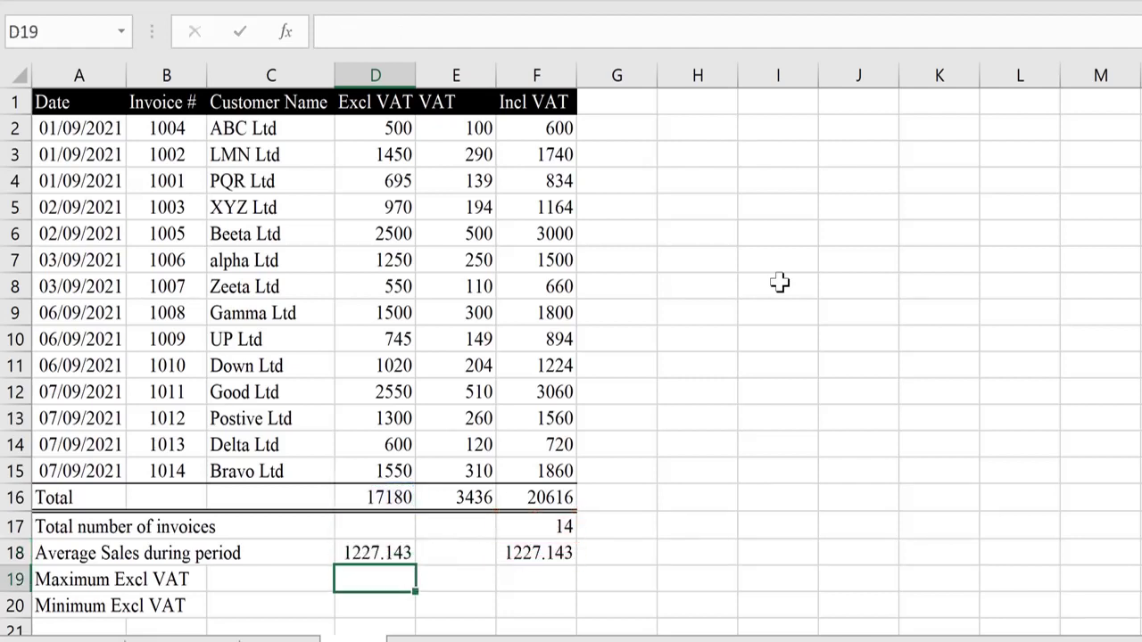
Step: Compare the division formula in D18 with the AVERAGE formula in F18, and inspect its source cells D16 and F17
key(Up)
key(Right)
key(Left)
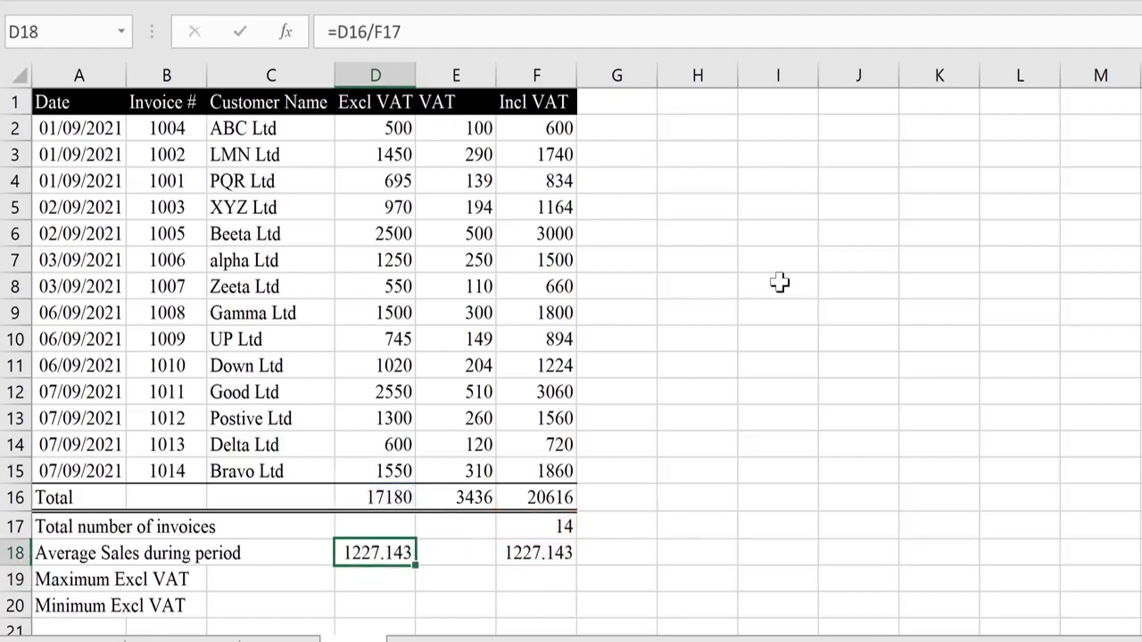
key(Right)
key(Right)
key(Left)
key(Left)
key(Right)
key(Right)
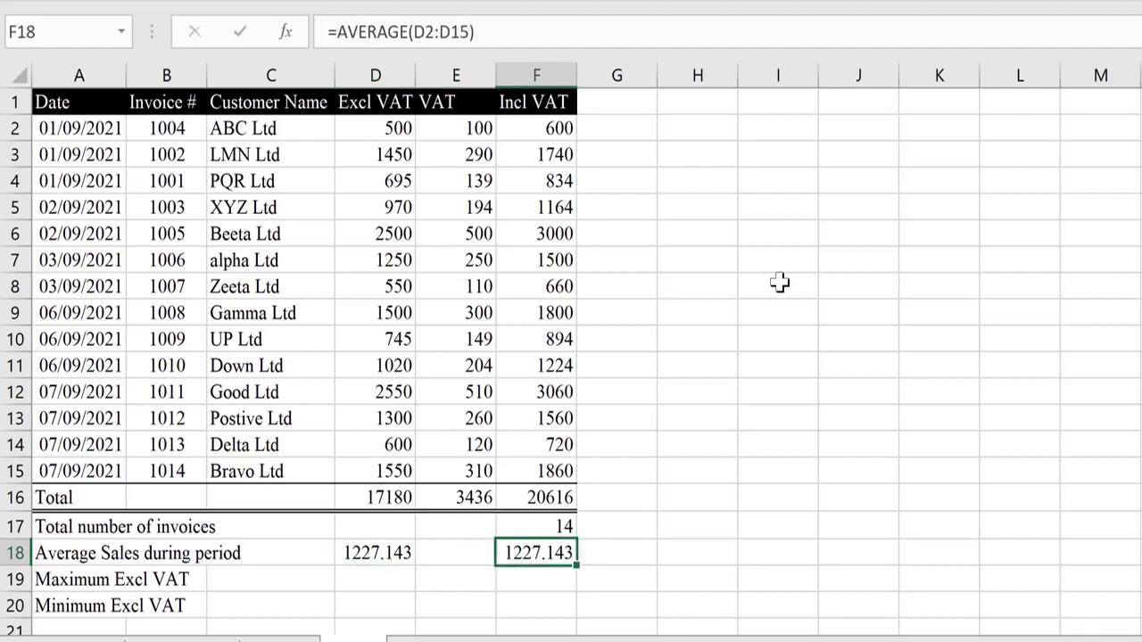
key(Left)
key(Left)
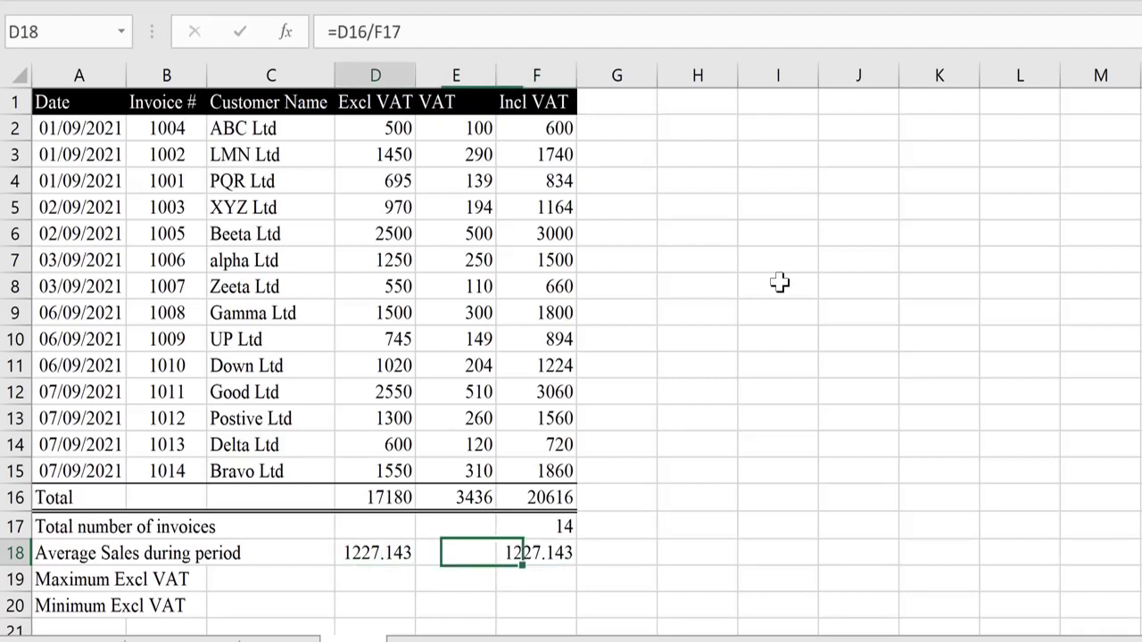
key(Up)
key(Up)
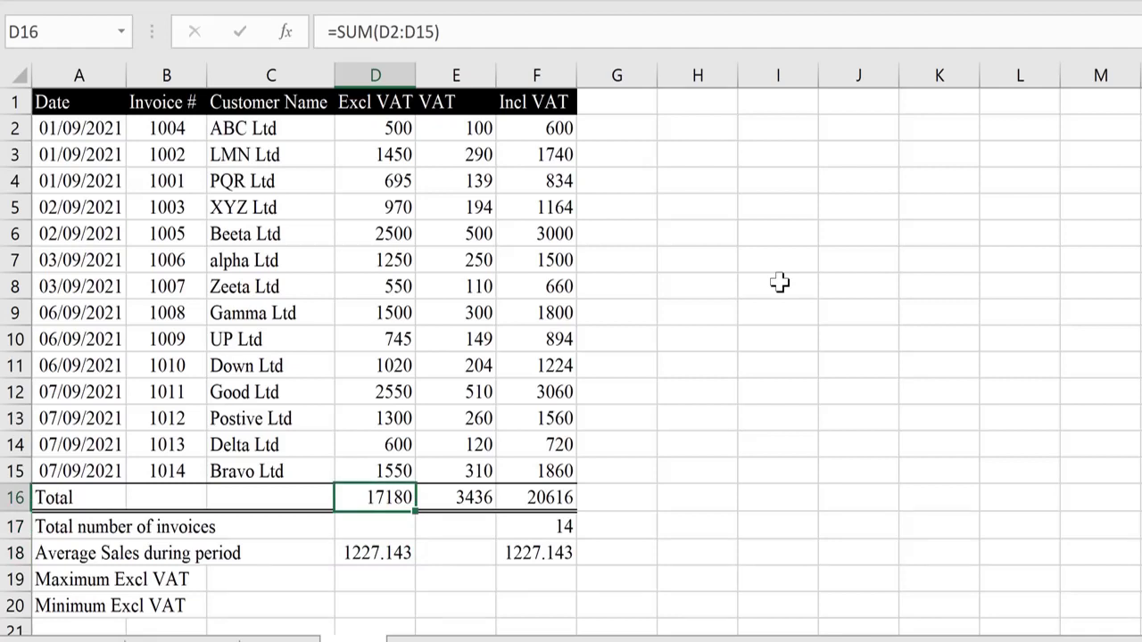
key(Down)
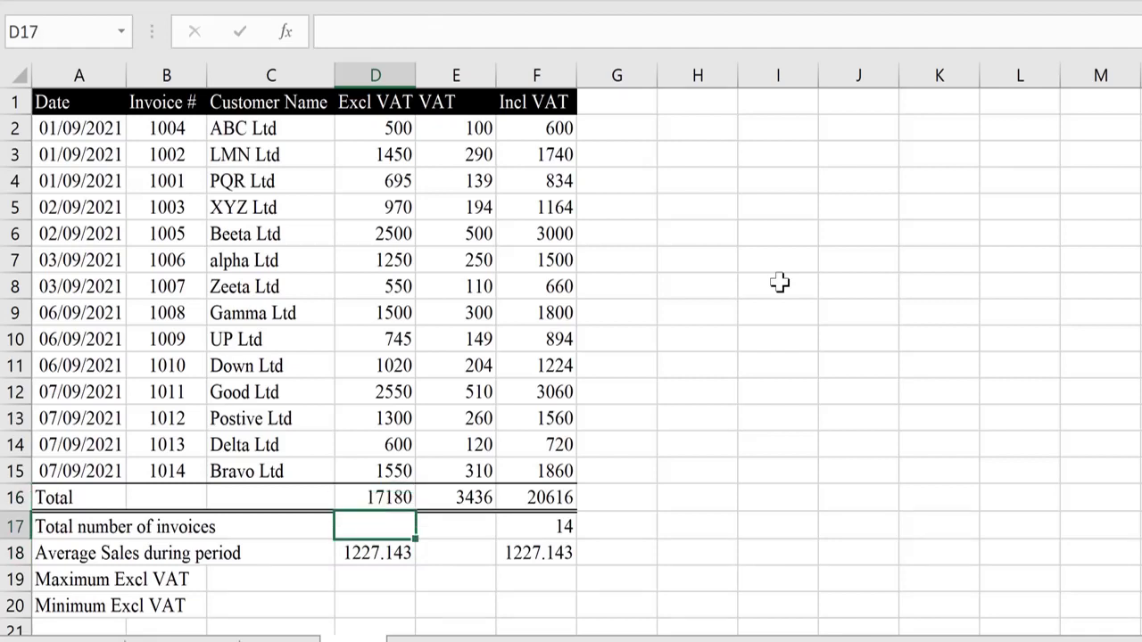
key(Right)
key(Right)
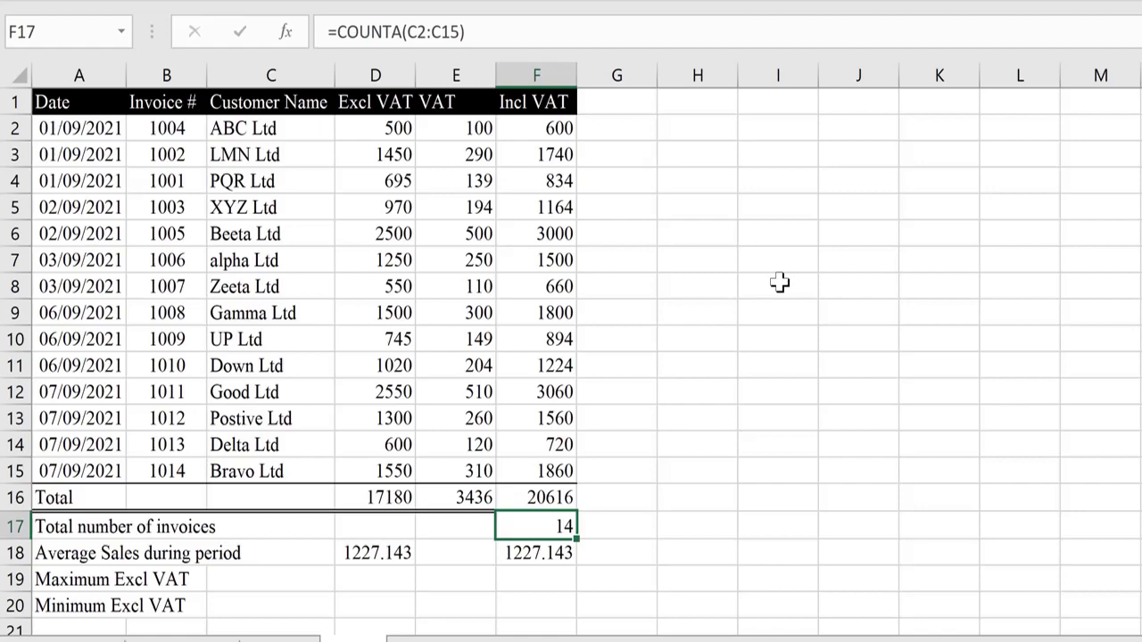
Step: Insert the AutoSum Max function in F19 for the Maximum Excl VAT row
key(Home)
key(Down)
key(Down)
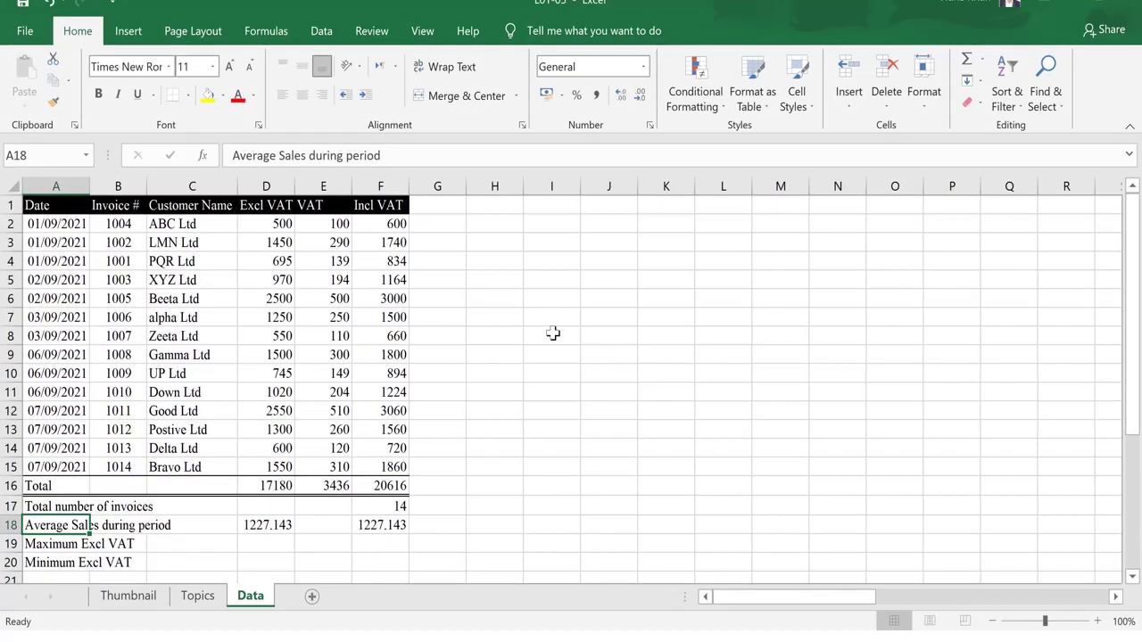
key(Right)
key(Right)
key(Right)
key(Right)
key(Right)
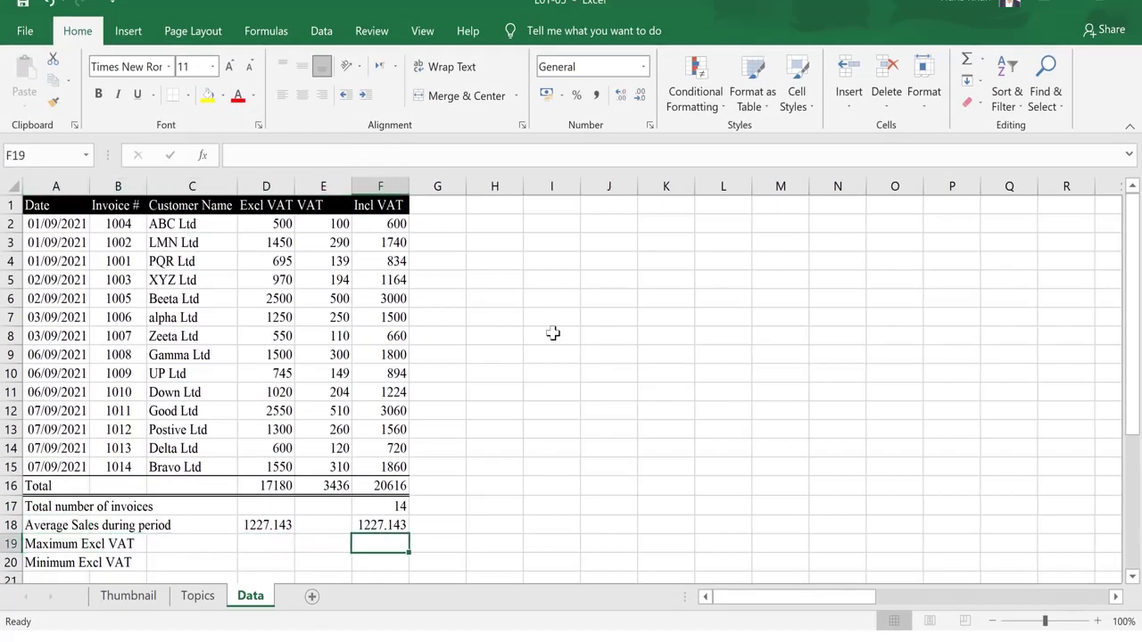
click(983, 61)
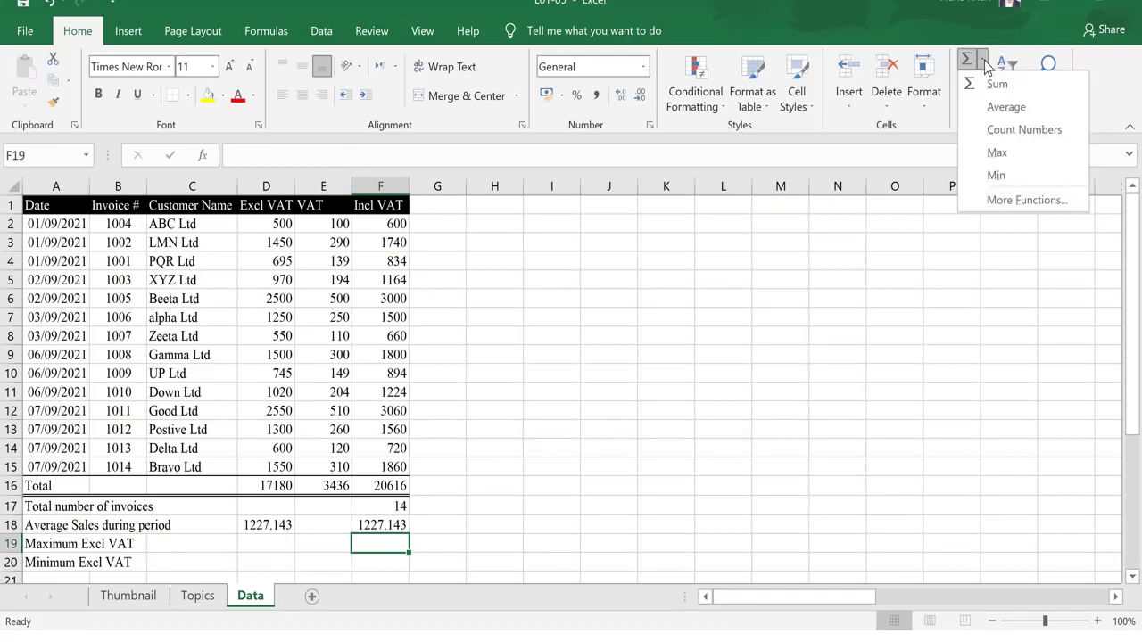
click(997, 153)
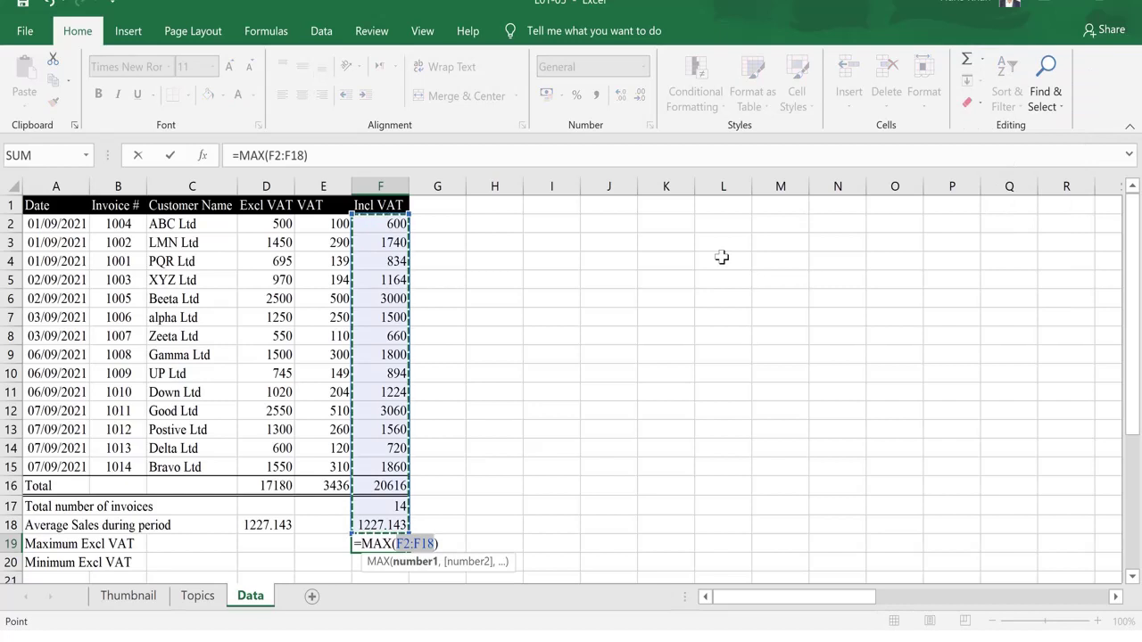
Step: Set the MAX range in F19 to the Excl VAT values D2:D15 and check the result against that column
key(ctrl+Home)
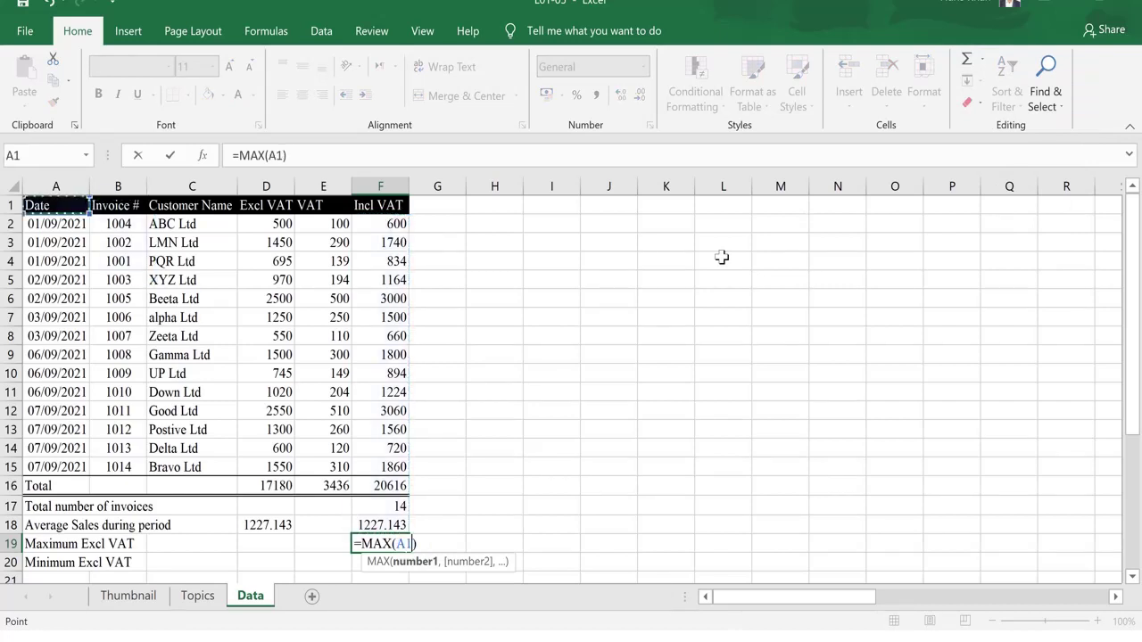
key(Right)
key(Right)
key(Right)
key(Down)
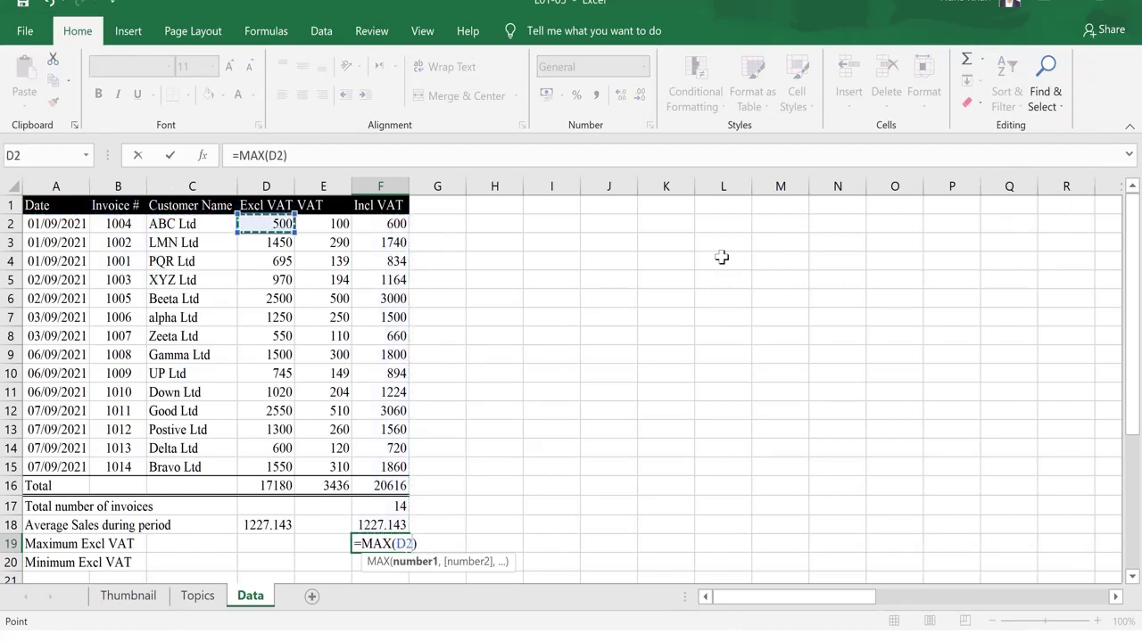
key(ctrl+shift+Down)
key(shift+Up)
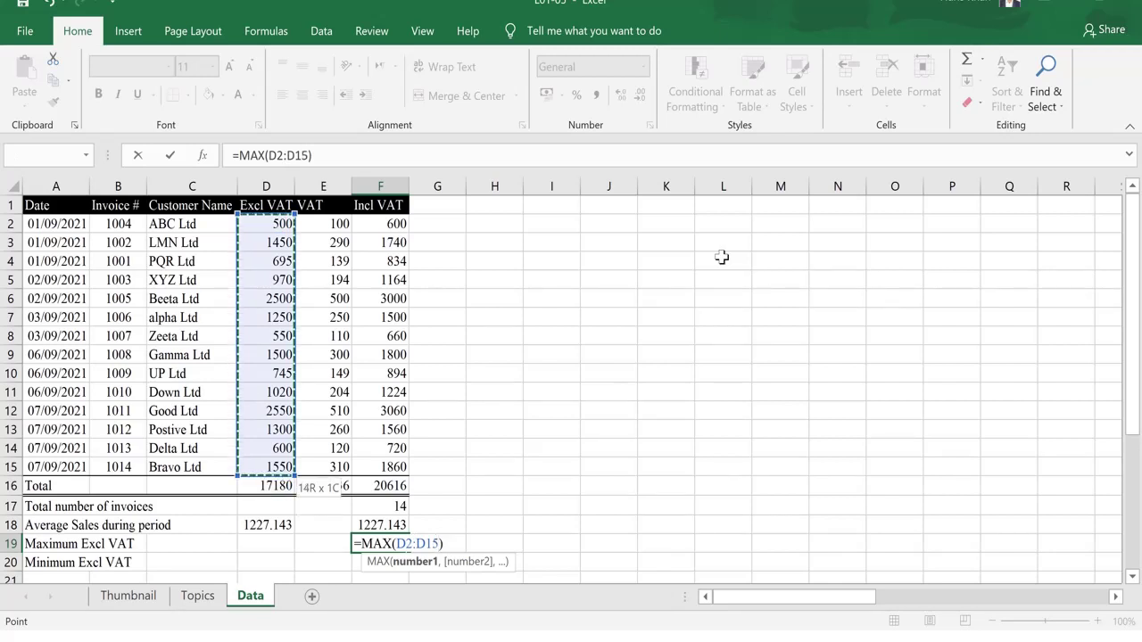
key(Return)
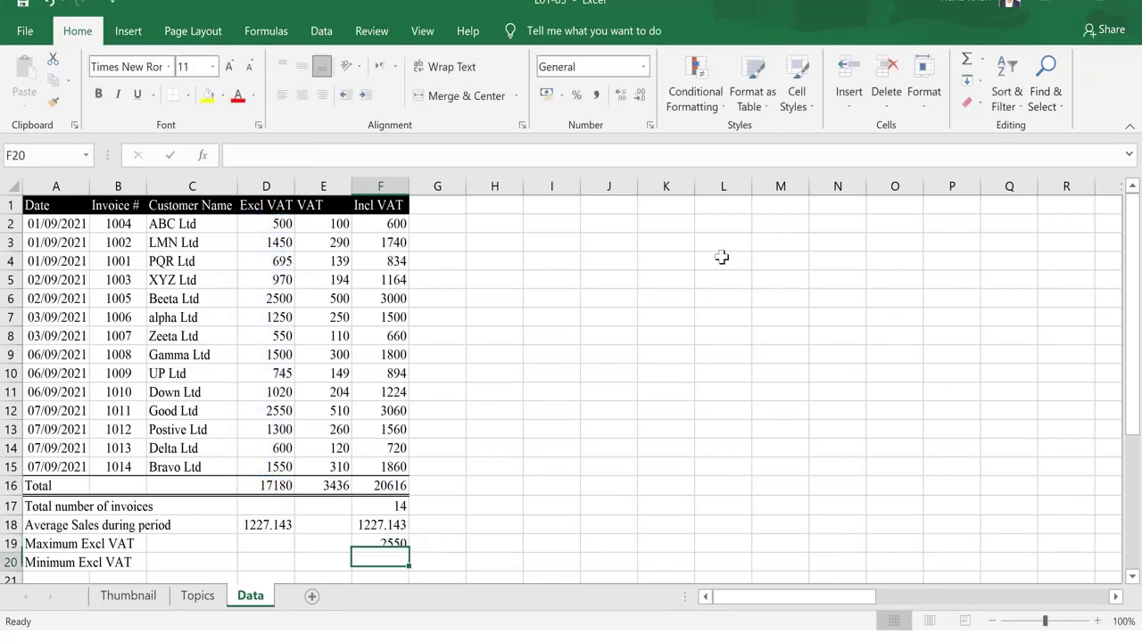
key(Up)
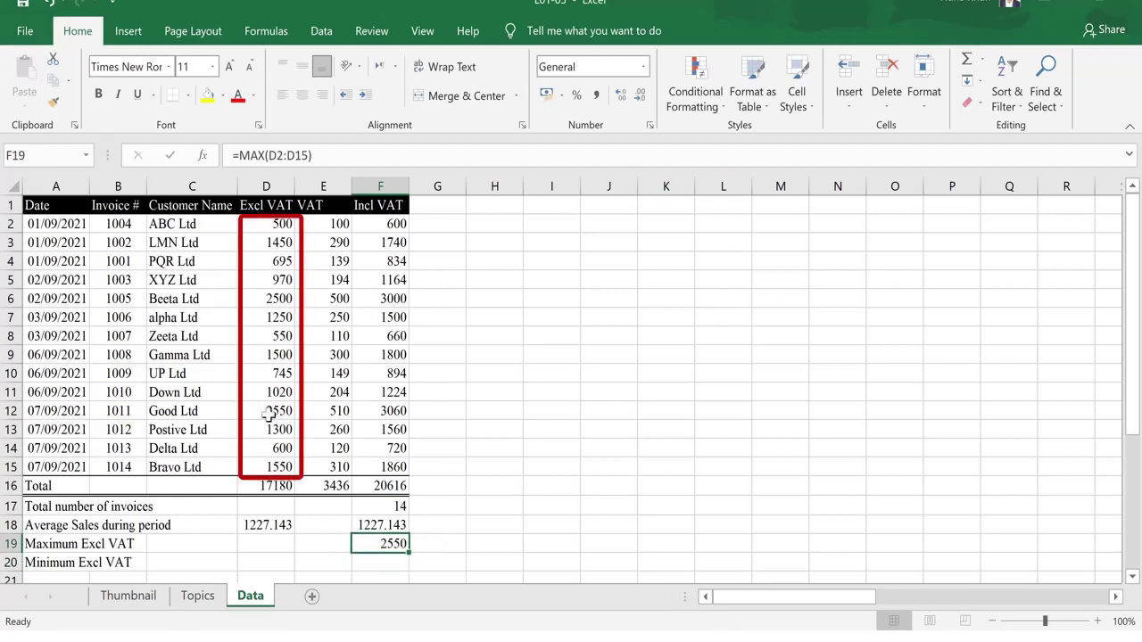
click(269, 409)
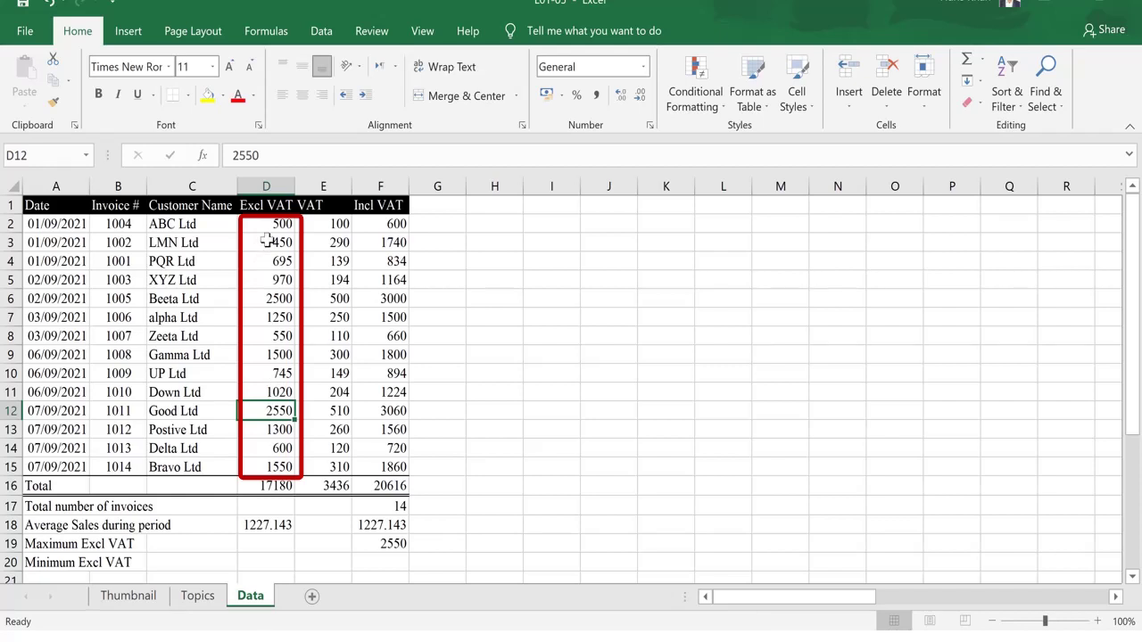
click(380, 541)
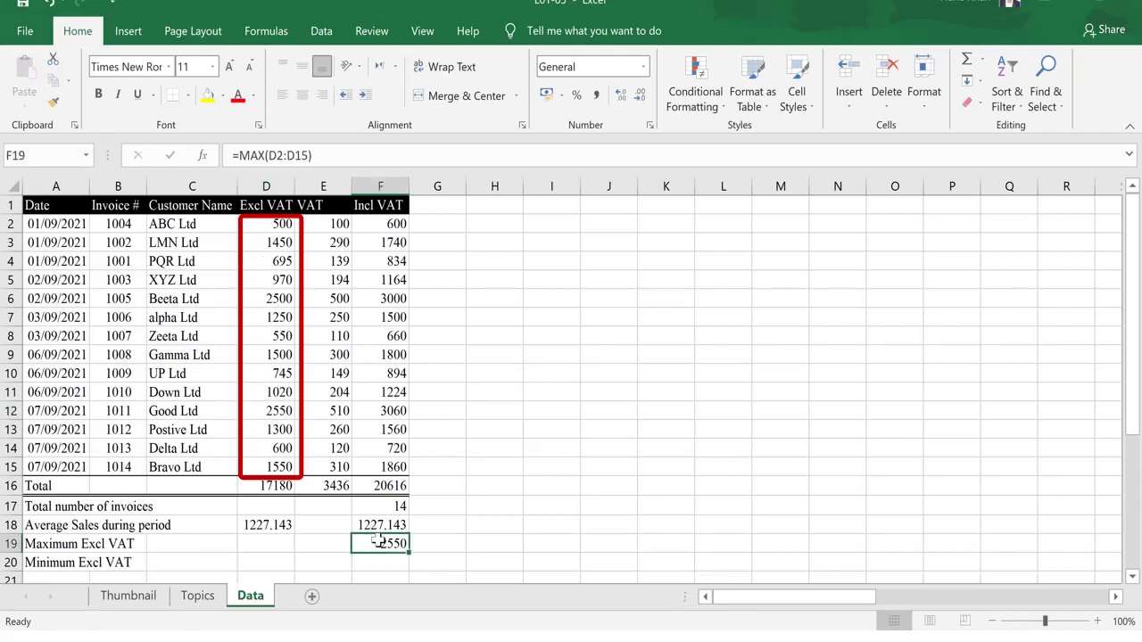
Step: Calculate the minimum Excl VAT in F20 with the AutoSum Min function over D2:D15 and check it against the column
click(390, 565)
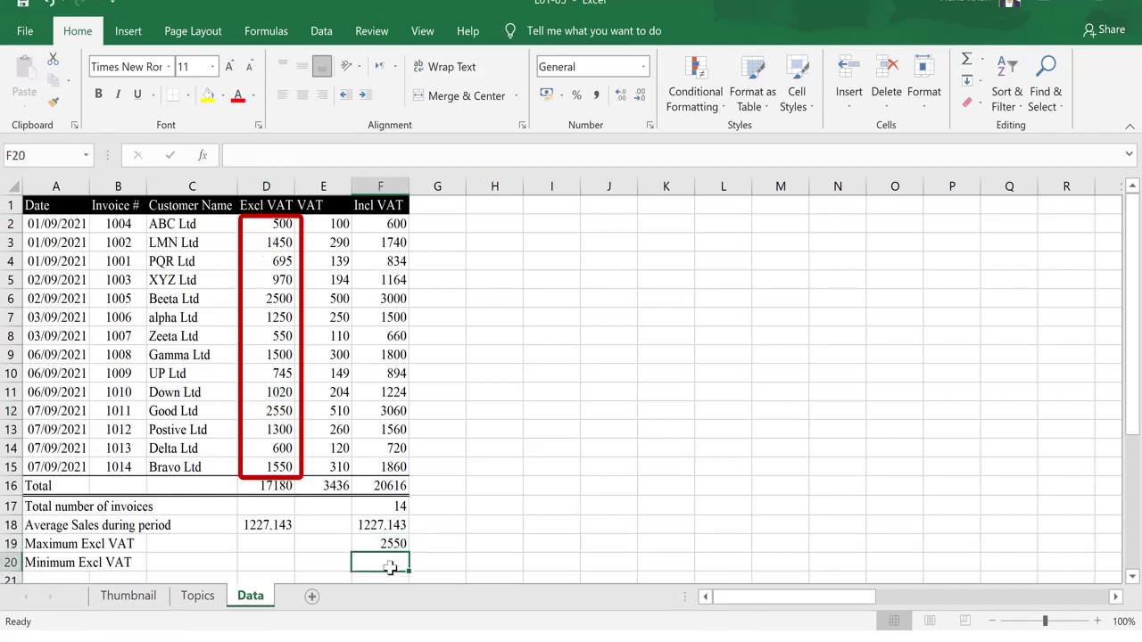
click(983, 62)
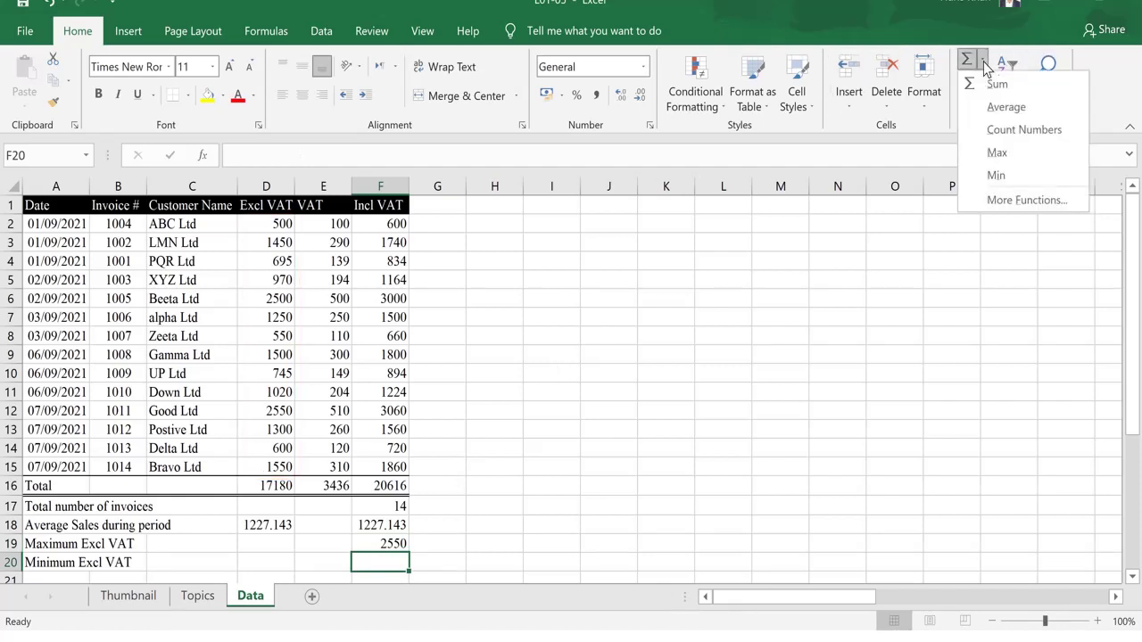
click(998, 175)
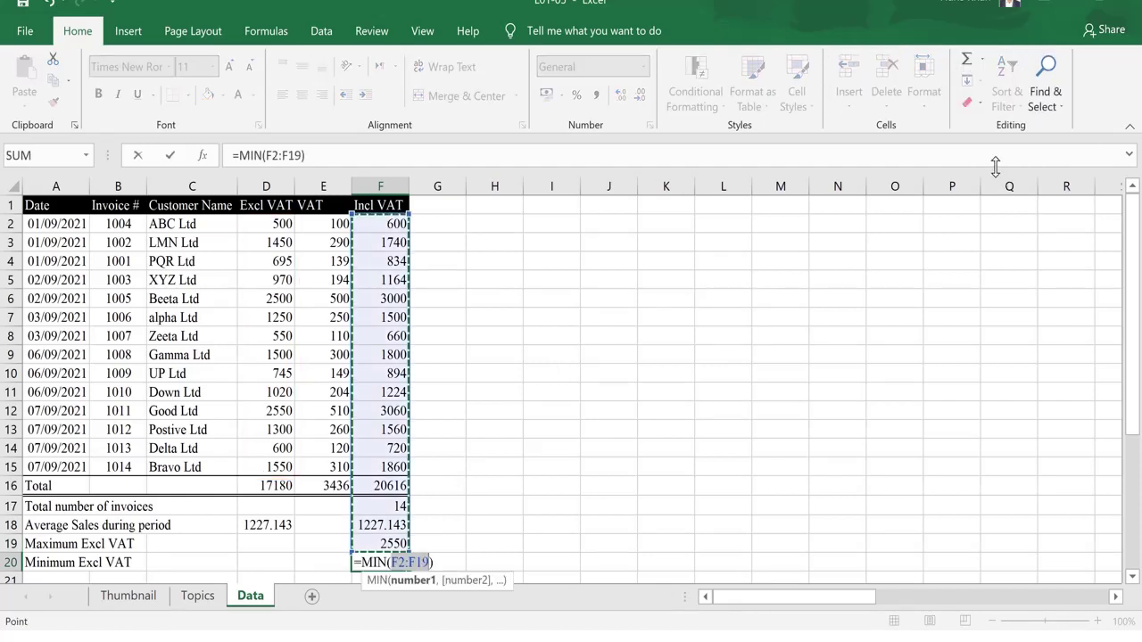
key(ctrl+Left)
key(Right)
key(Right)
key(Right)
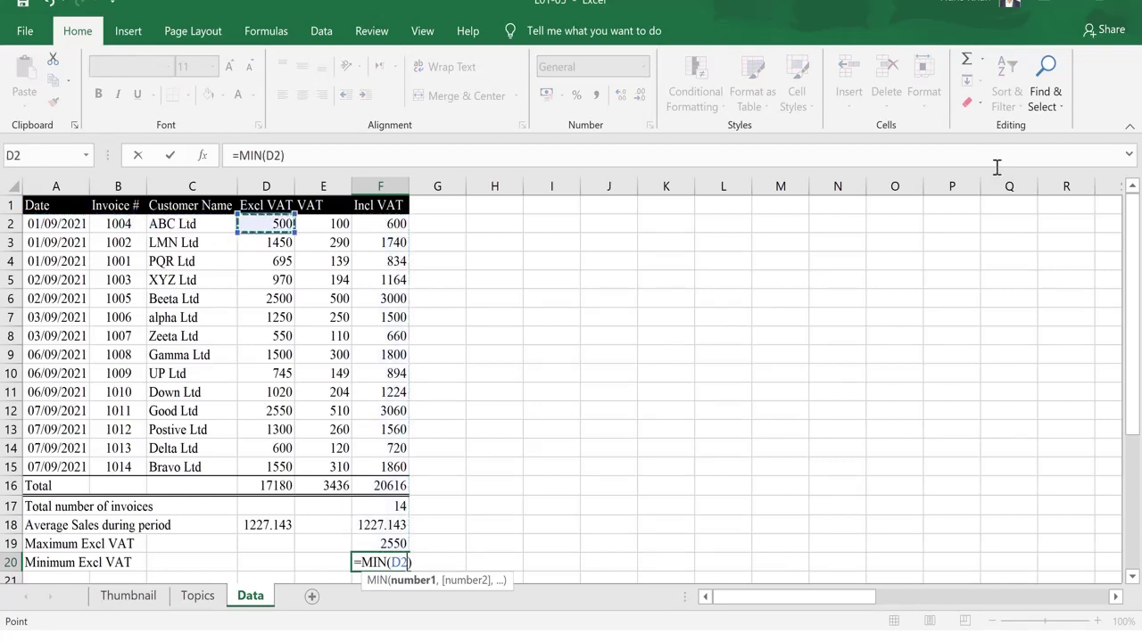
key(ctrl+shift+Down)
key(shift+Up)
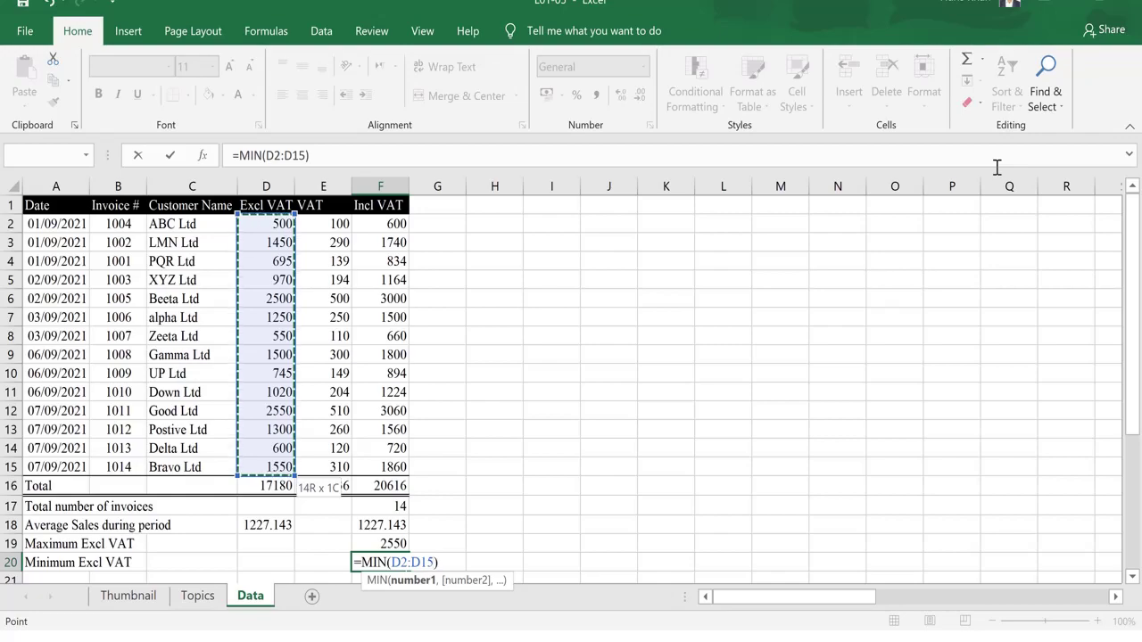
key(ctrl+Return)
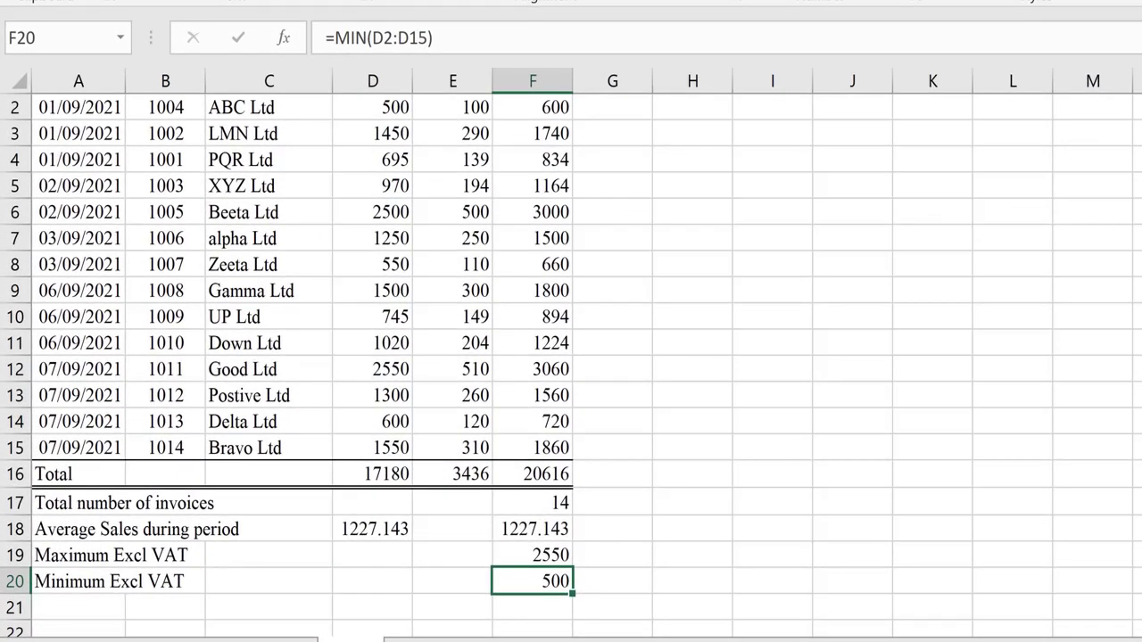
scroll(446, 416, up, 1)
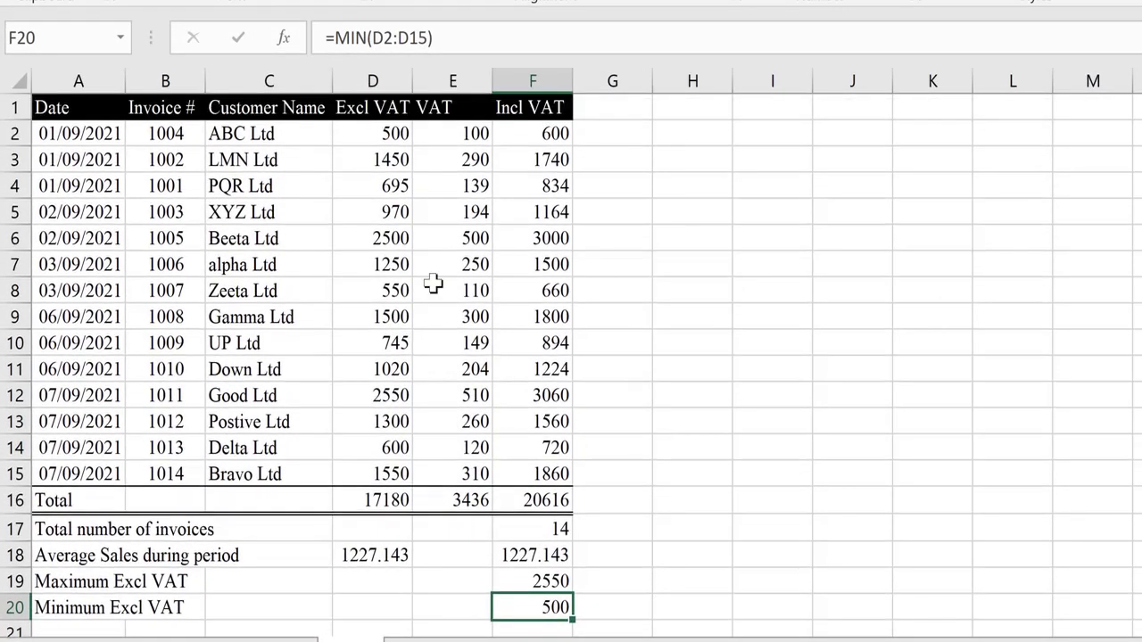
click(379, 130)
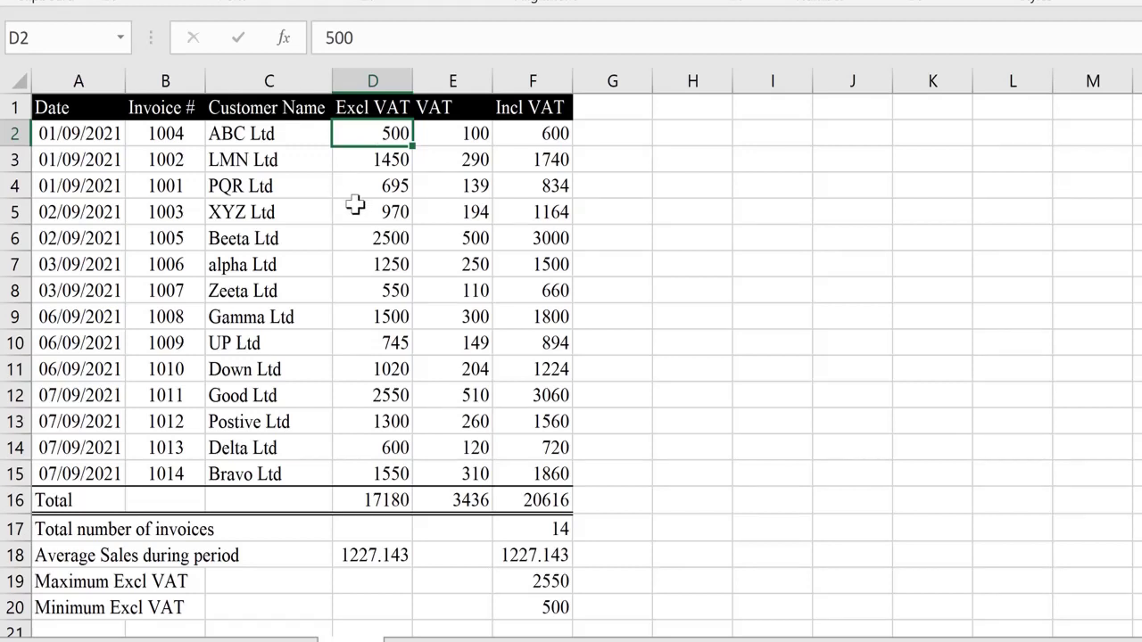
Step: Clear the Excl VAT, VAT and Incl VAT totals in D16:F16
click(54, 531)
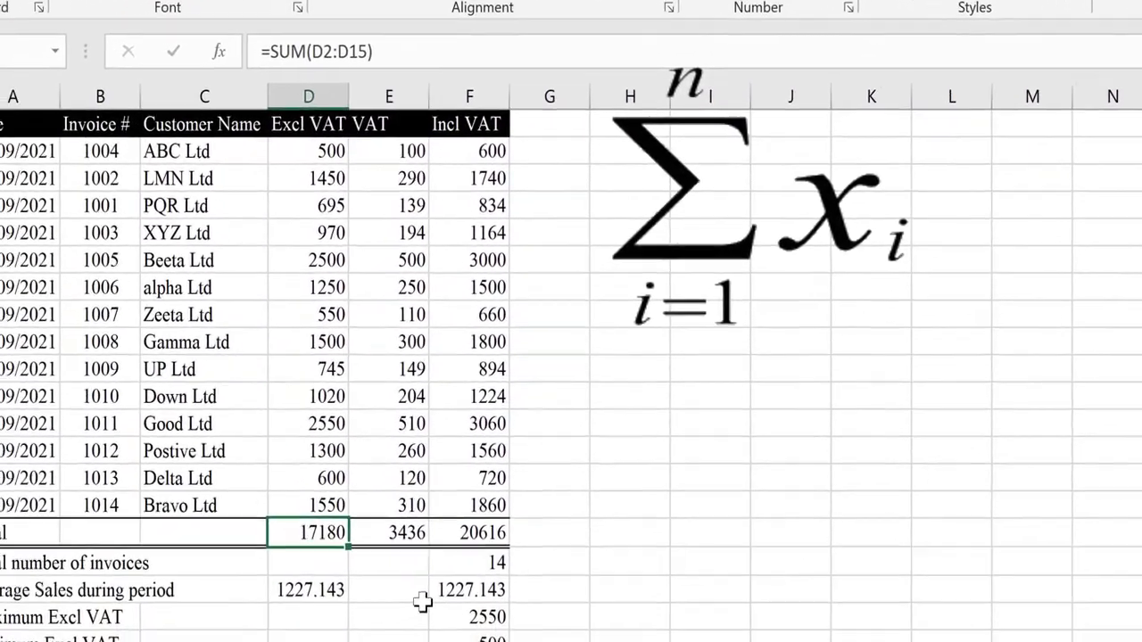
key(Delete)
key(Right)
key(Delete)
key(Right)
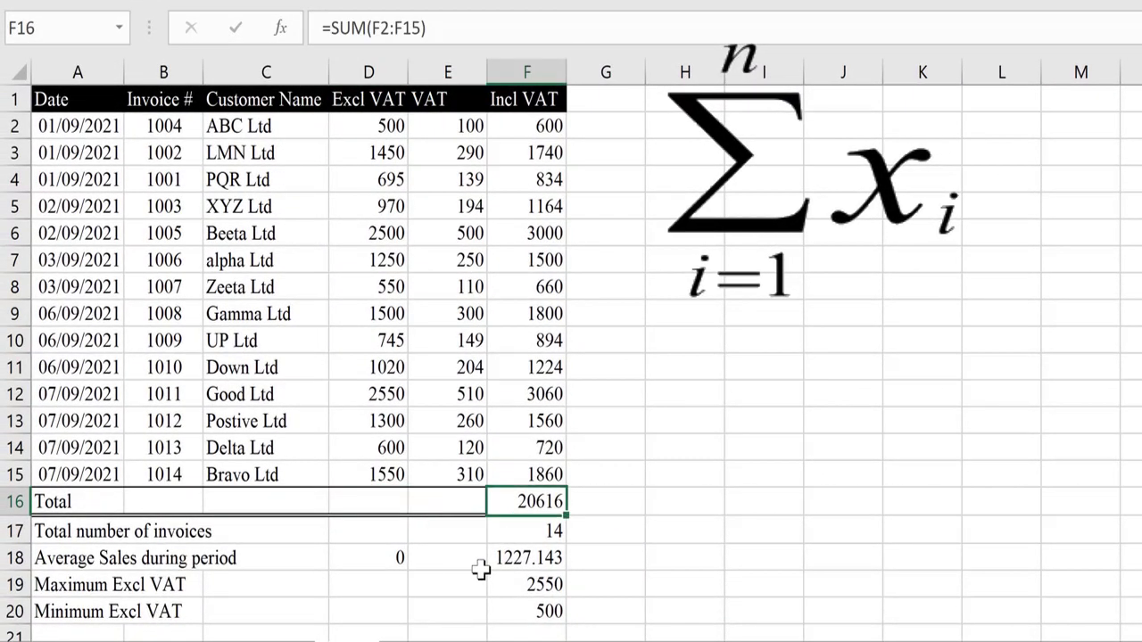
key(Delete)
key(Left)
key(Left)
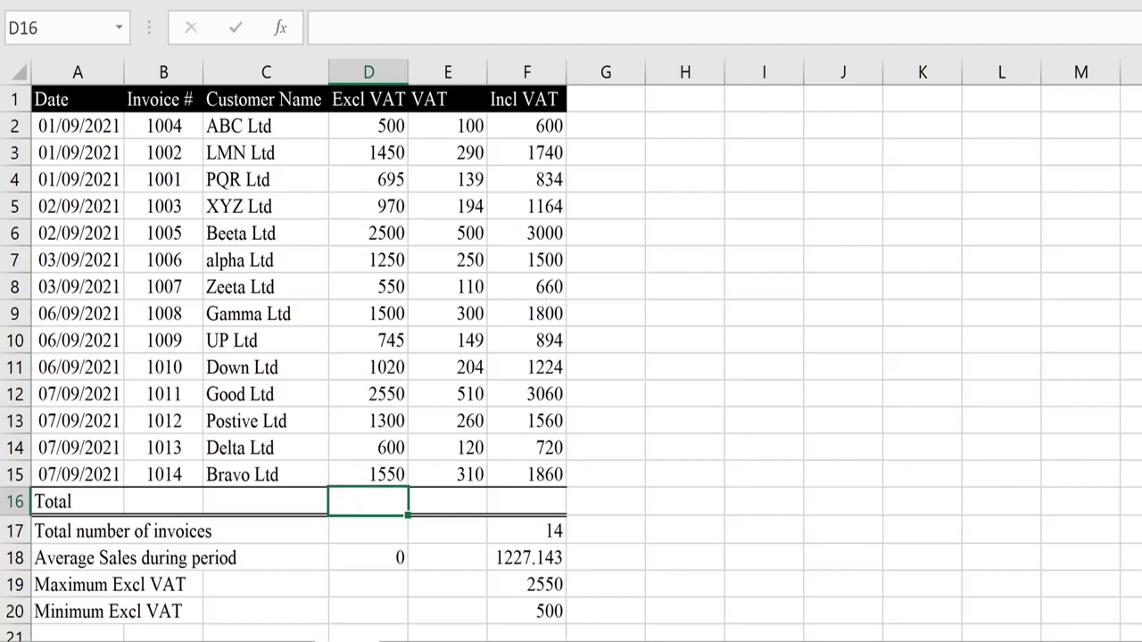
Step: Total the Excl VAT column in D16 with an AutoSum over D2:D15
key(alt+equal)
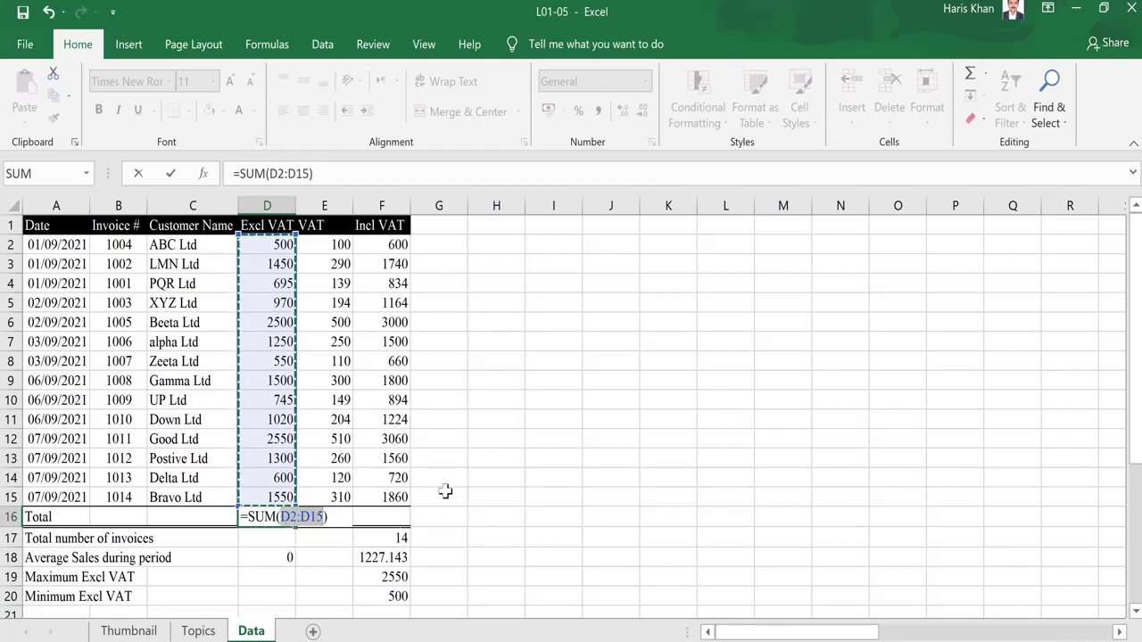
key(Return)
key(Up)
key(Right)
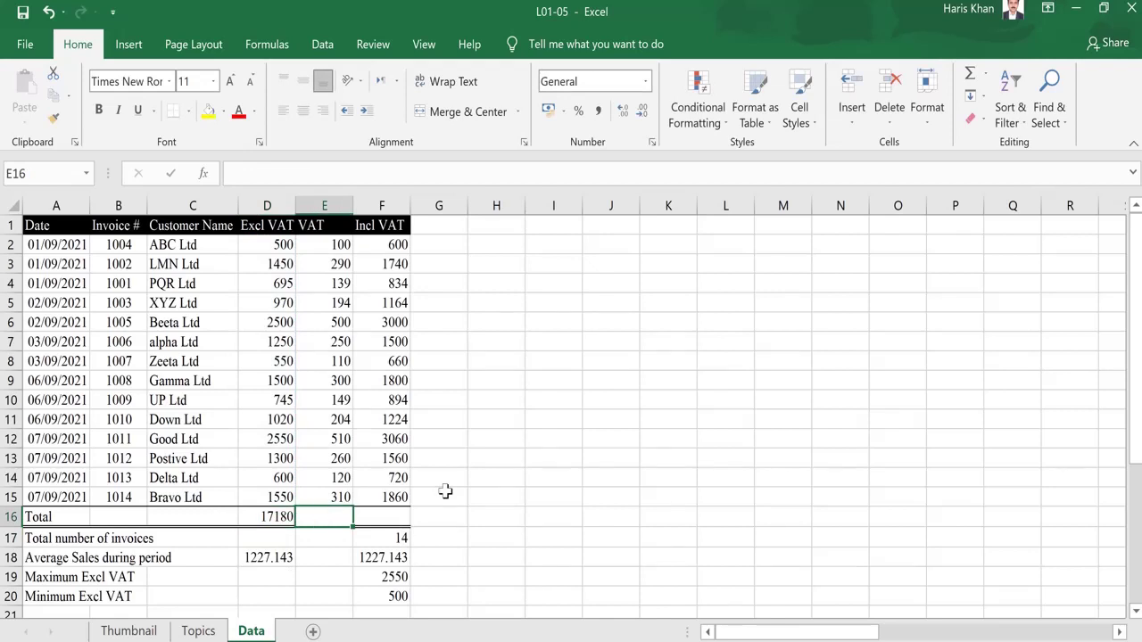
Step: Total the VAT and Incl VAT columns in E16 and F16 with AutoSum over E2:E15 and F2:F15
click(968, 81)
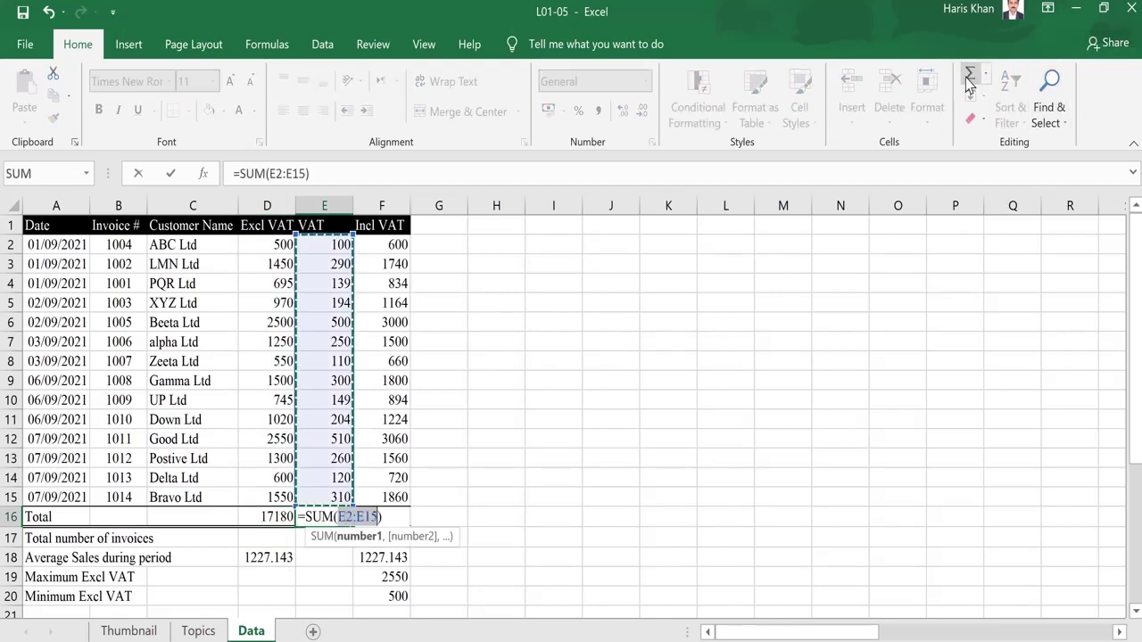
key(Return)
key(Up)
key(Right)
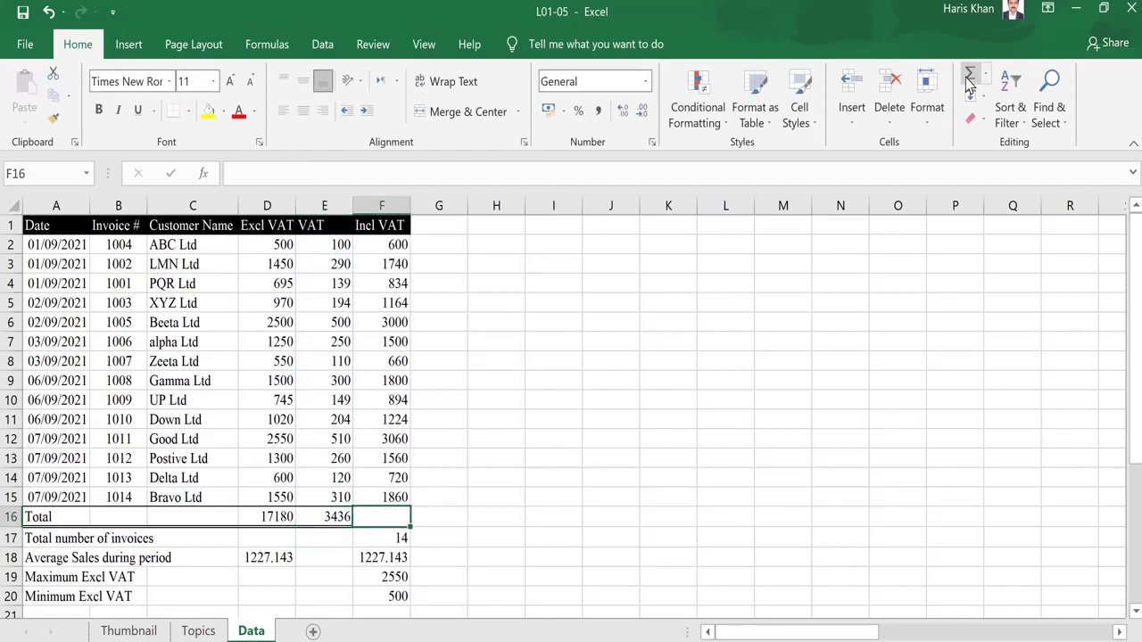
click(969, 80)
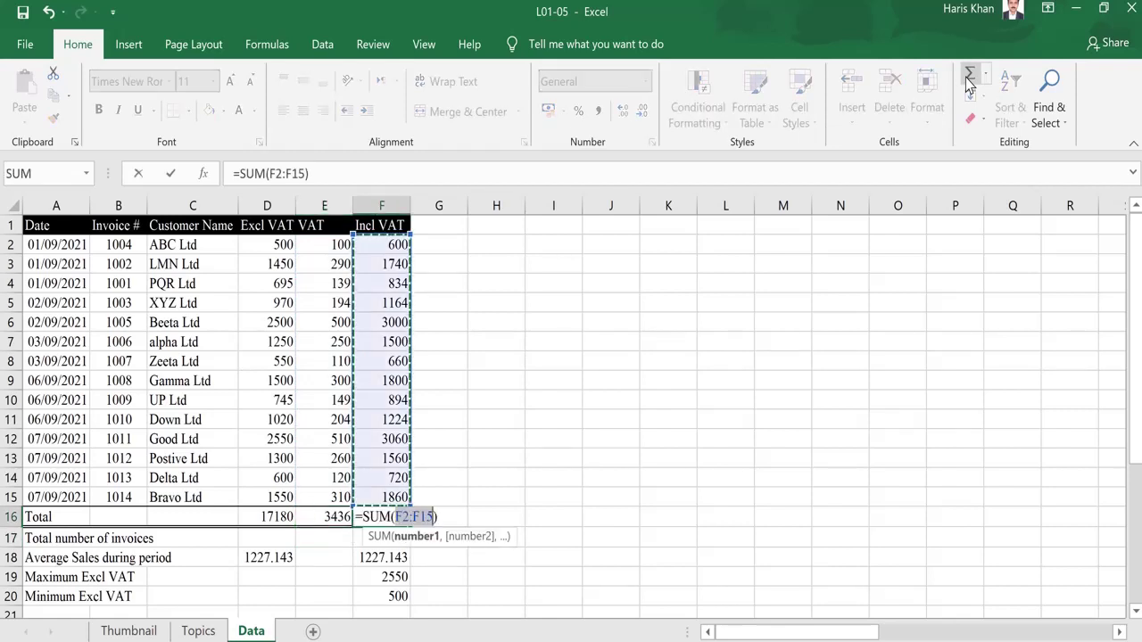
key(Return)
key(Up)
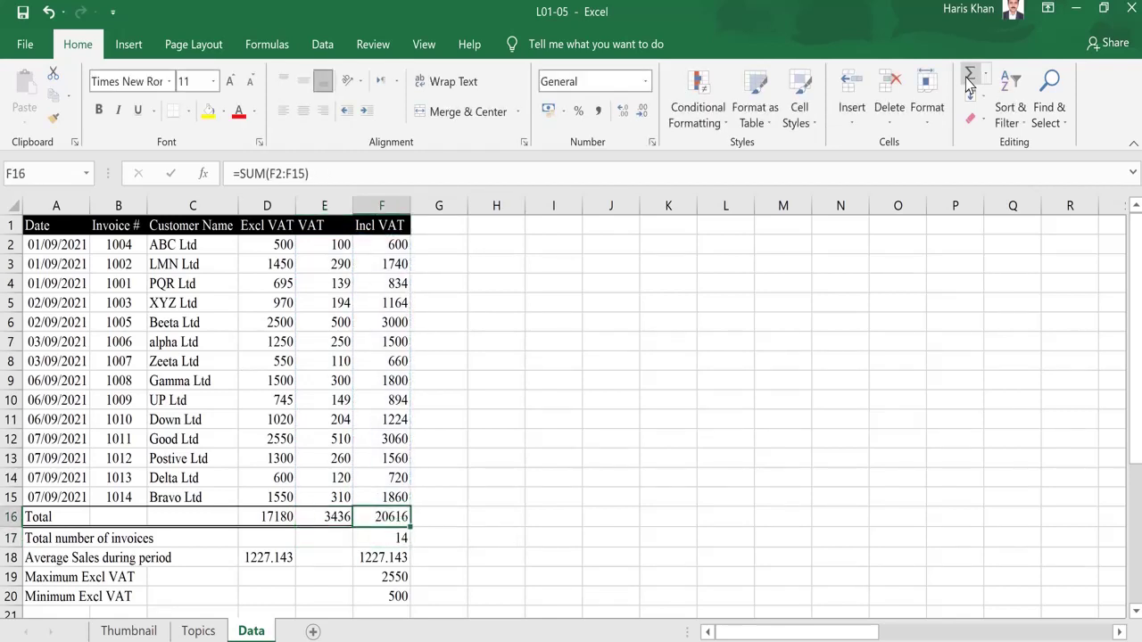
Step: Review the SUM formulas across the Total row from A16 to F16
key(Left)
key(Left)
key(Left)
key(Left)
key(Left)
key(Right)
key(Right)
key(Right)
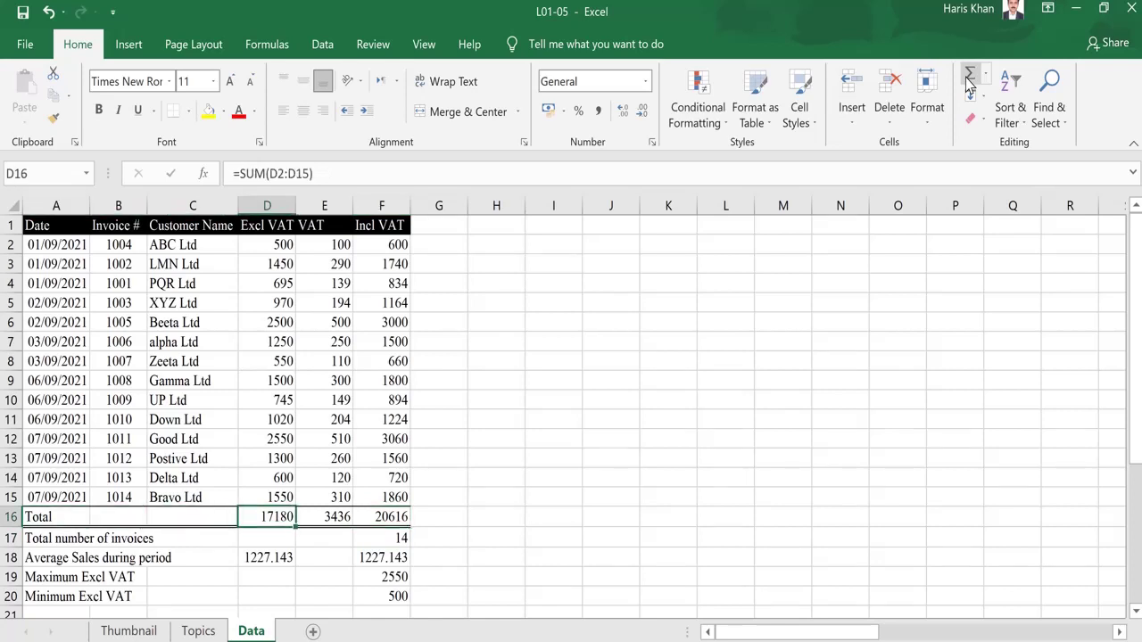
key(Right)
key(Right)
key(Left)
key(Left)
key(Left)
key(Left)
key(Left)
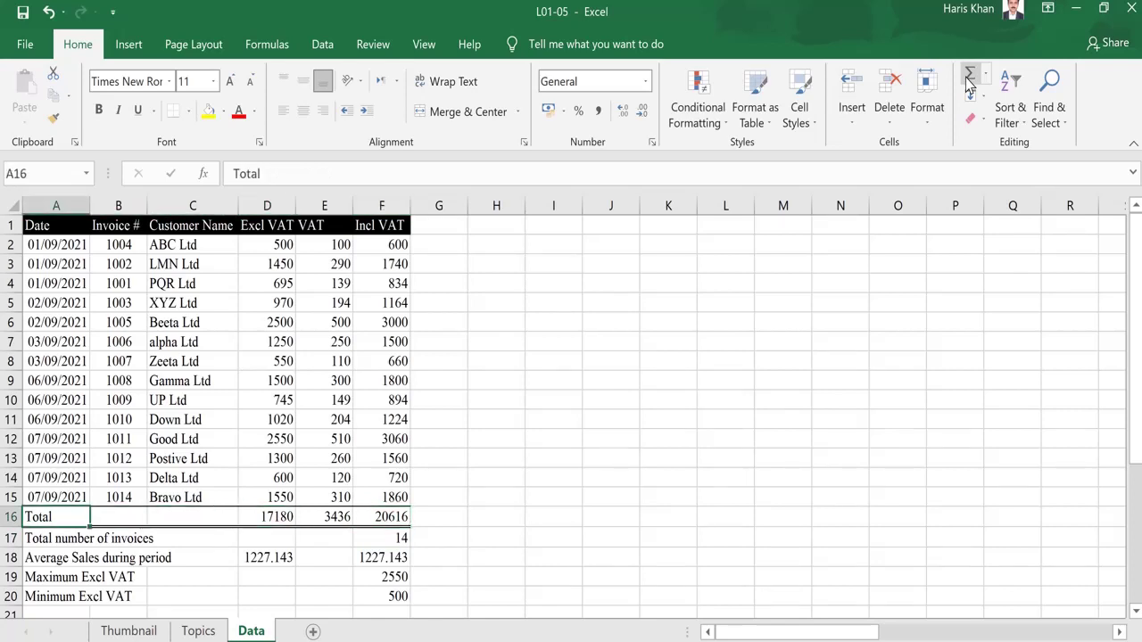